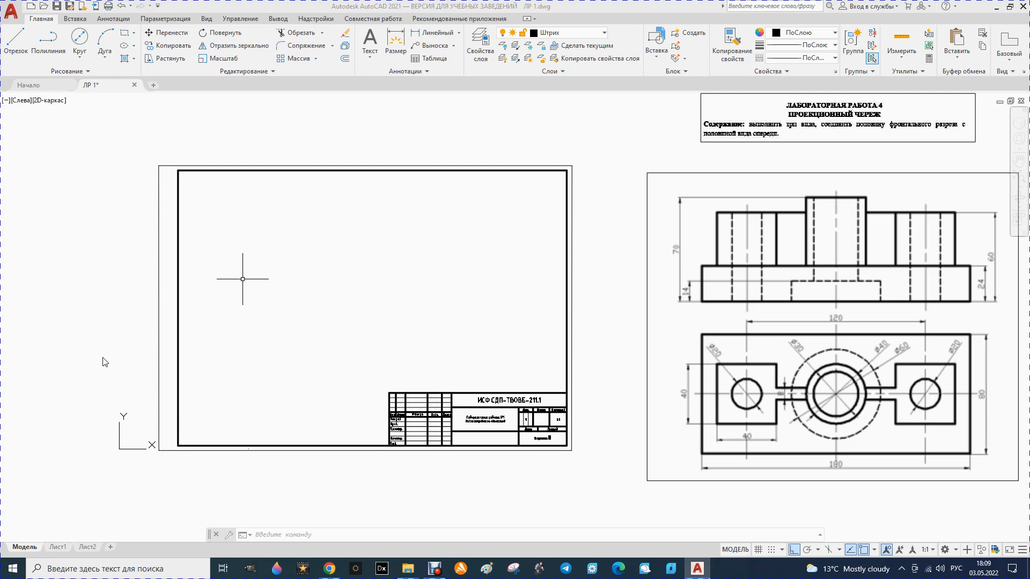
# - Examine the blank title-block sheet, the dimensioned assignment drawing, and the redrawn front and top views
pyautogui.scroll(-3, 106, 352)
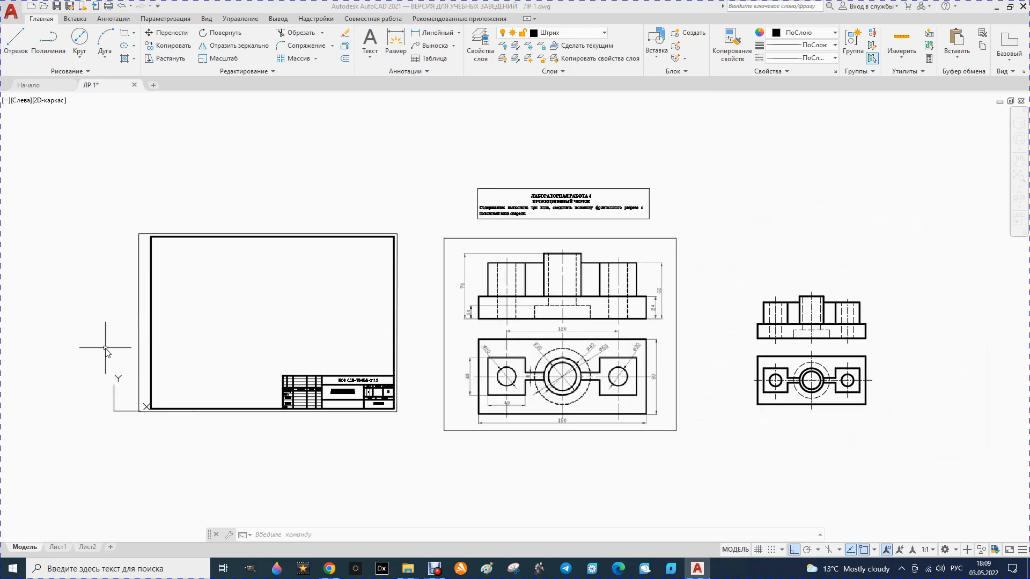
pyautogui.scroll(3, 729, 367)
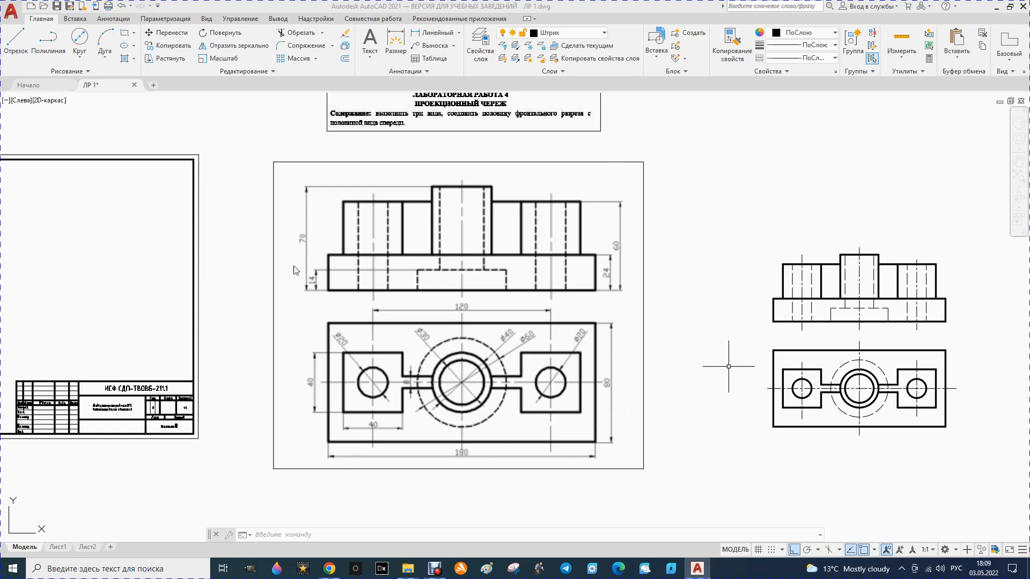
pyautogui.scroll(-2, 269, 263)
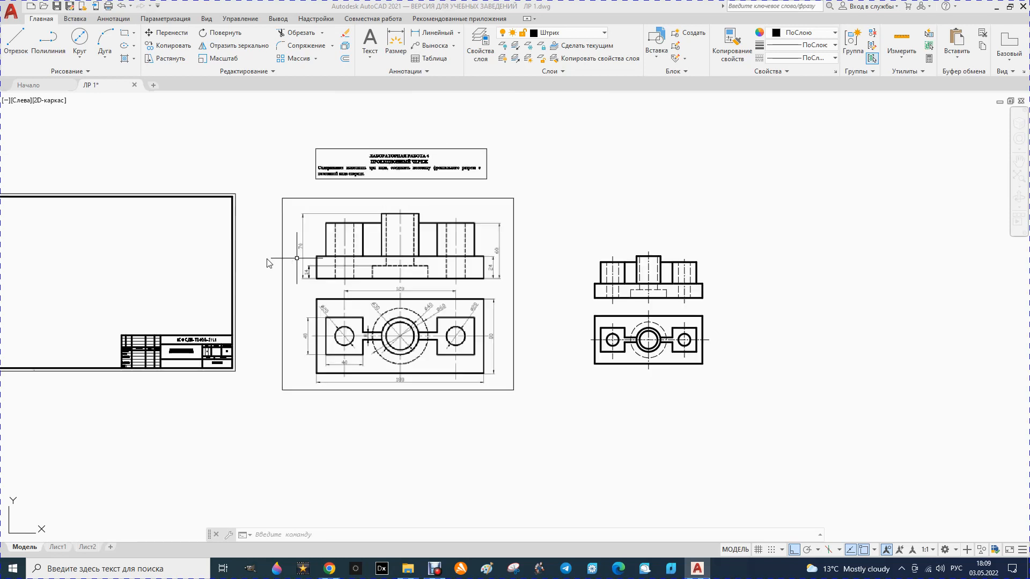
pyautogui.scroll(2, 789, 344)
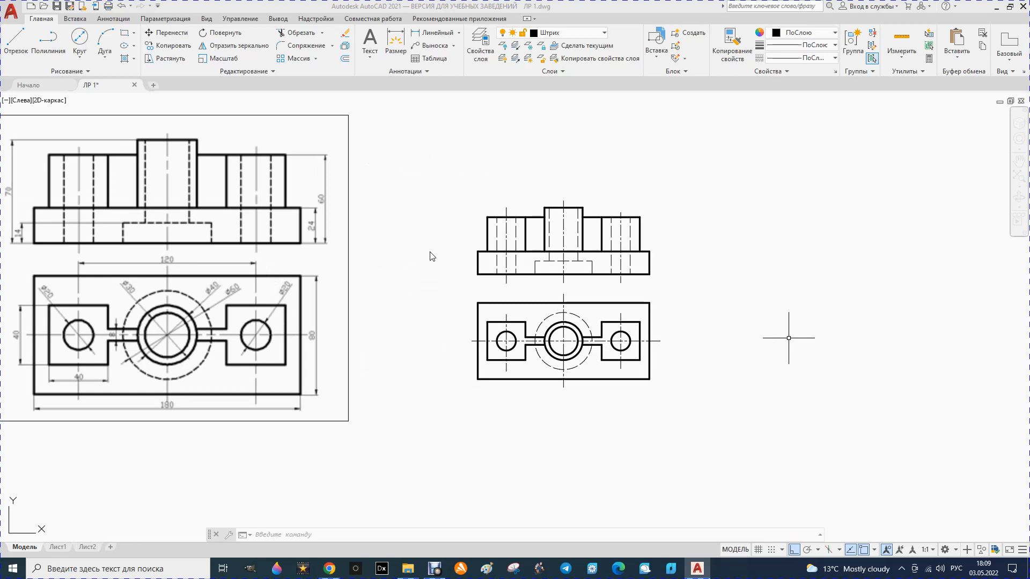
pyautogui.scroll(-2, 424, 249)
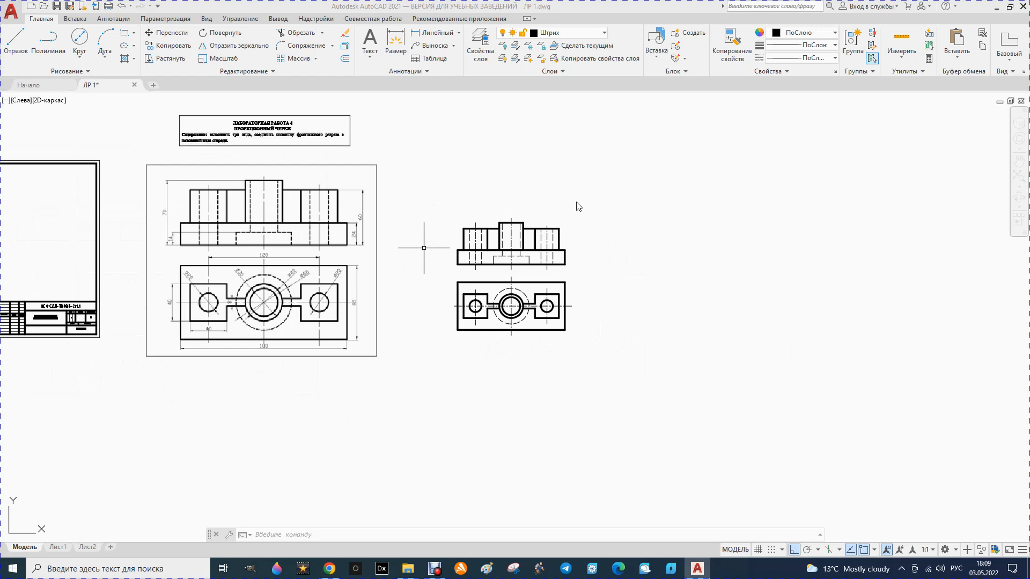
pyautogui.scroll(2, 548, 318)
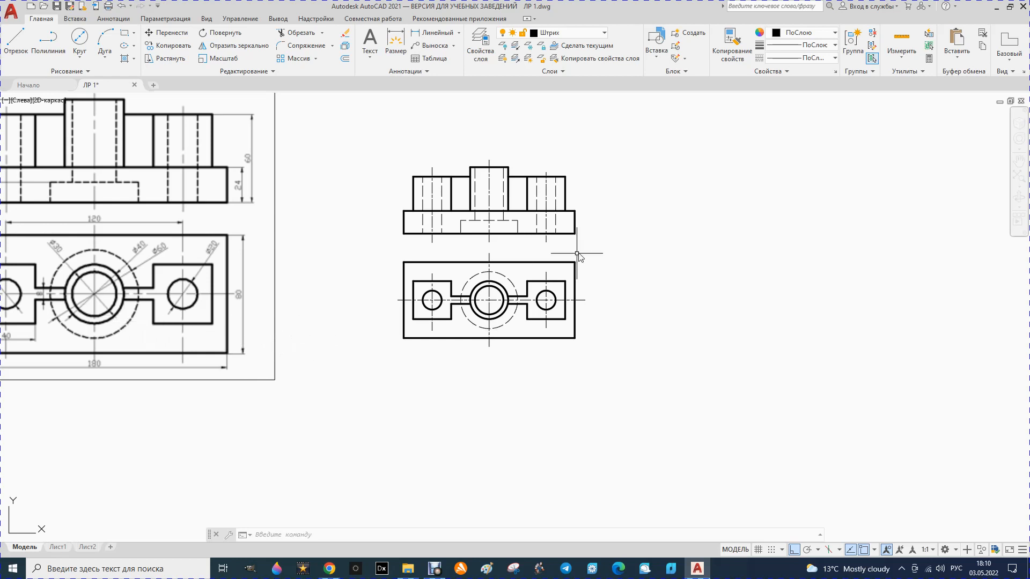
pyautogui.scroll(2, 619, 205)
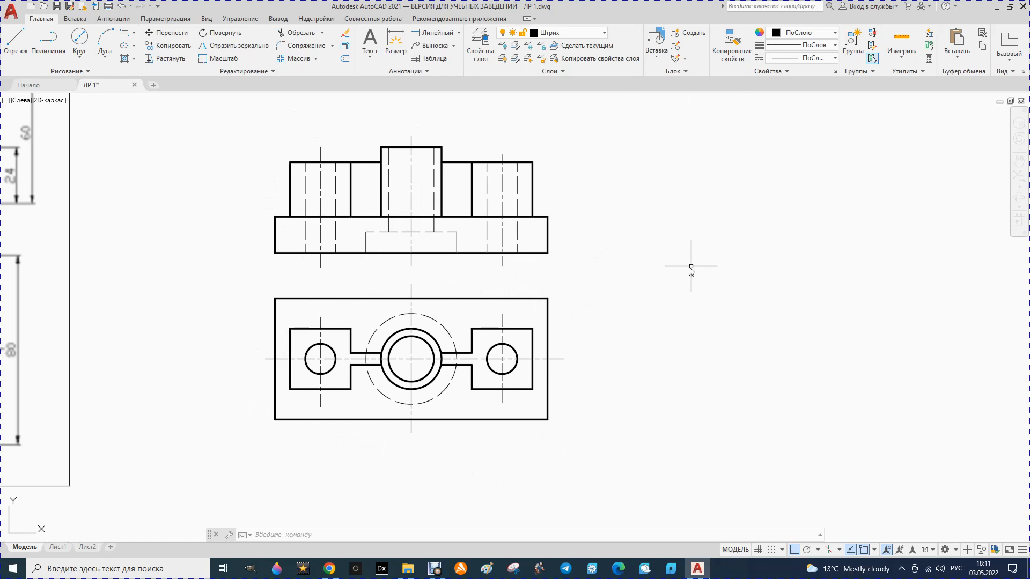
pyautogui.scroll(-2, 602, 202)
pyautogui.scroll(2, 614, 218)
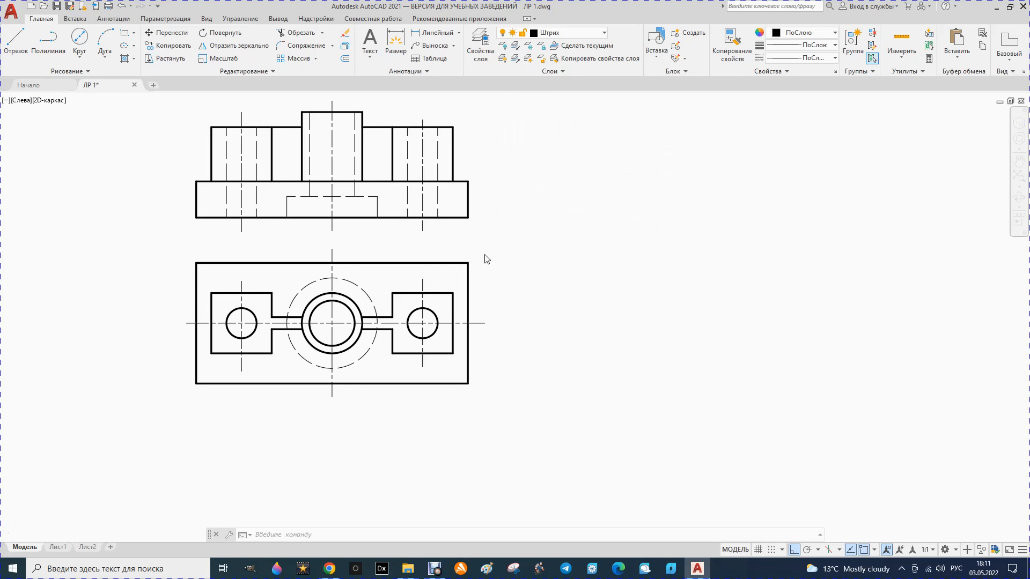
pyautogui.scroll(-2, 494, 260)
pyautogui.scroll(2, 498, 259)
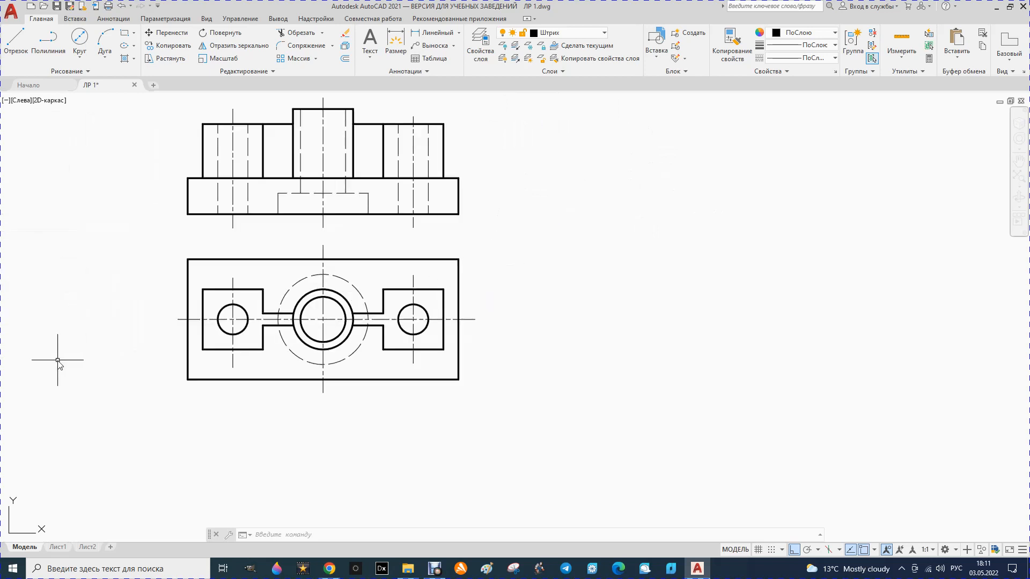
# - Copy the whole top view, including its centre lines, horizontally to the free space on its right, using the central circle's centre as base point
pyautogui.moveTo(159, 234)
pyautogui.mouseDown()
pyautogui.moveTo(476, 230)
pyautogui.moveTo(501, 395)
pyautogui.moveTo(147, 404)
pyautogui.moveTo(127, 395)
pyautogui.mouseUp()
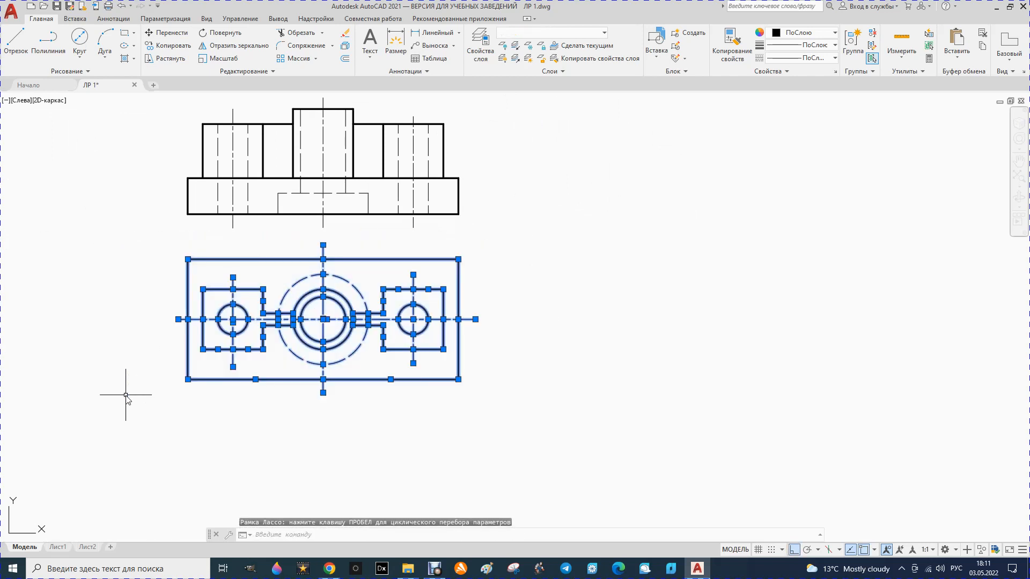
pyautogui.click(170, 46)
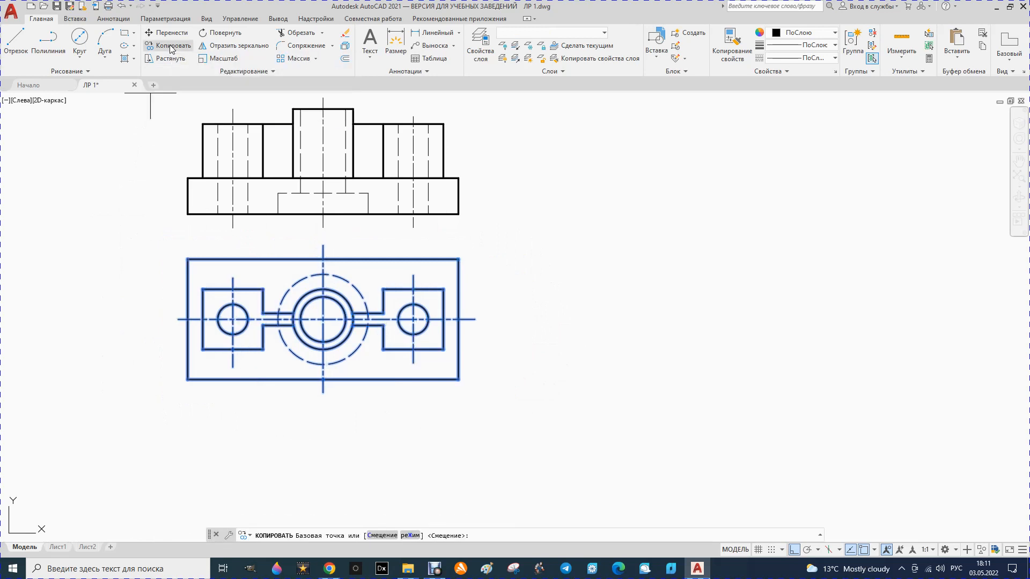
pyautogui.click(323, 320)
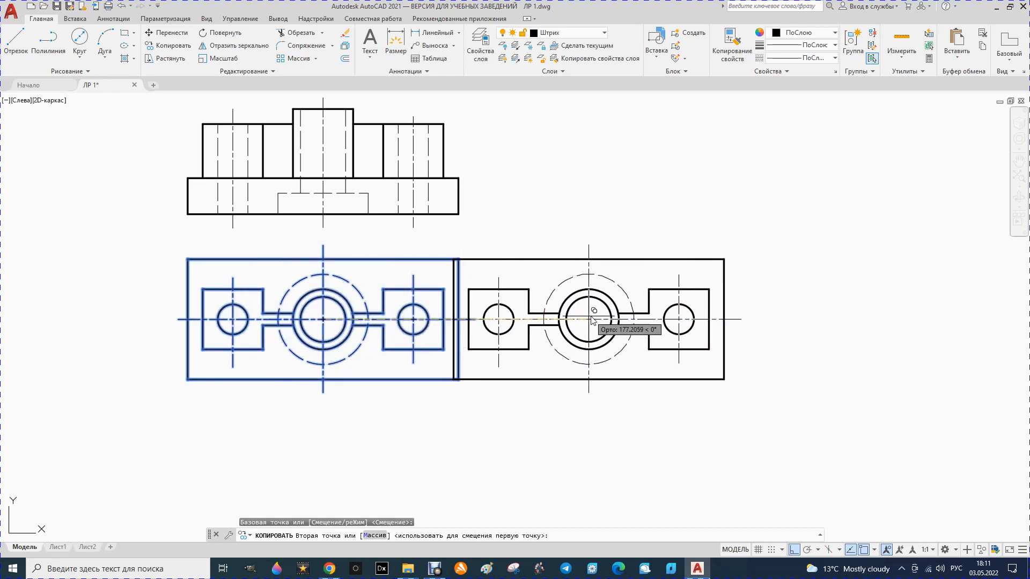
pyautogui.click(655, 317)
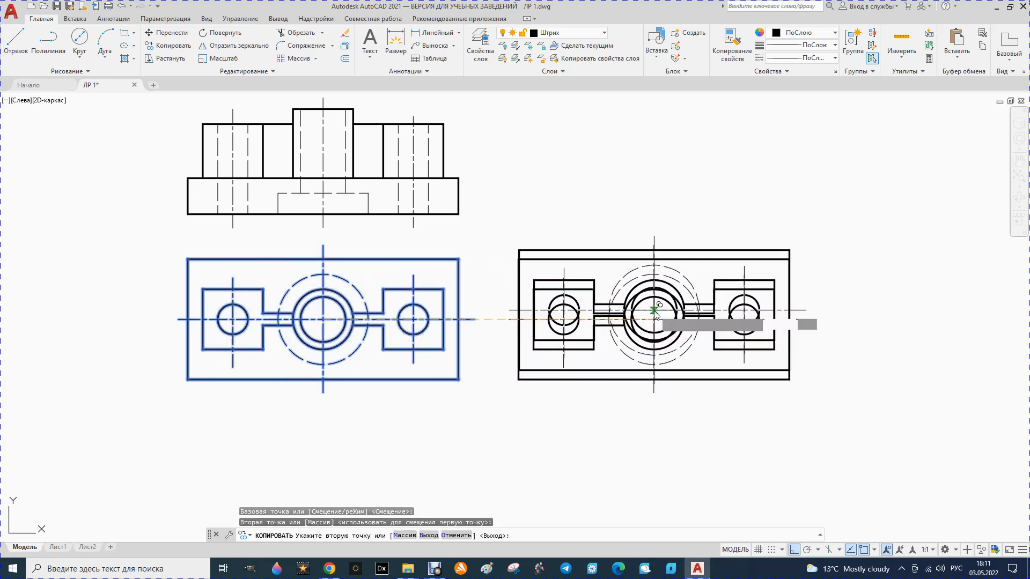
pyautogui.press('Escape')
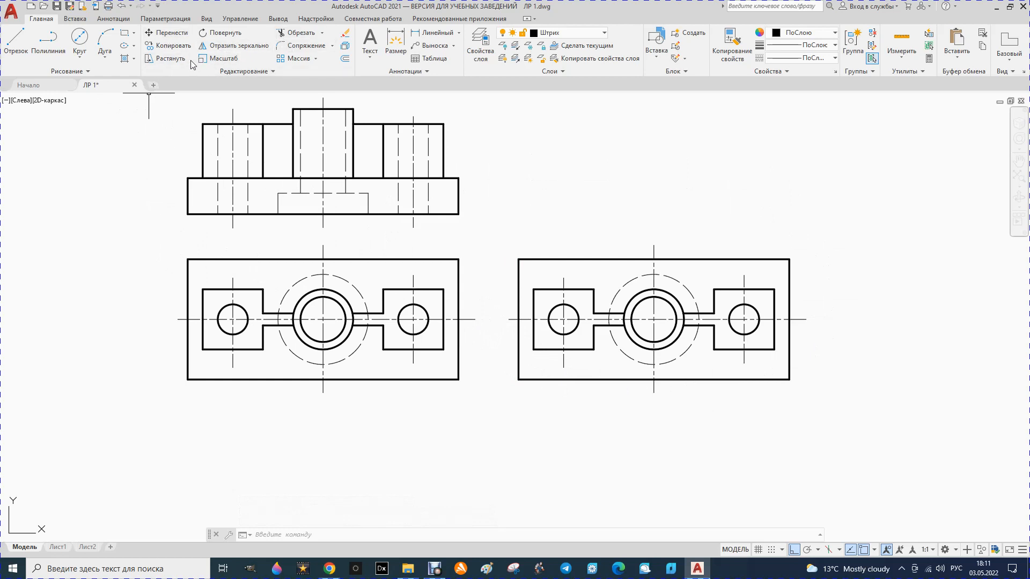
# - Rotate the copied top view by 90° about the centre of its central circle
pyautogui.click(219, 34)
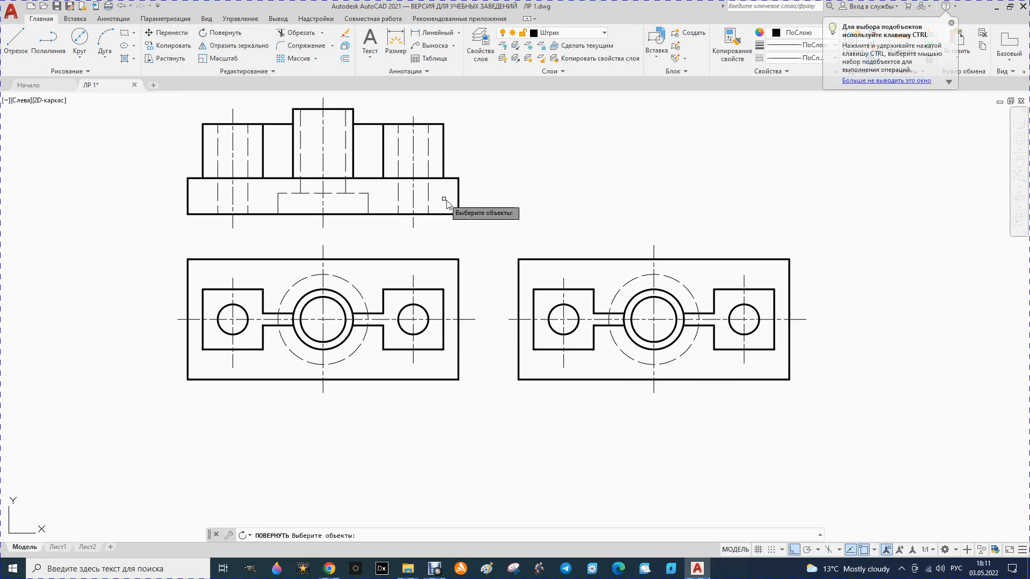
pyautogui.moveTo(493, 228)
pyautogui.mouseDown()
pyautogui.moveTo(850, 237)
pyautogui.moveTo(881, 375)
pyautogui.moveTo(611, 446)
pyautogui.moveTo(489, 422)
pyautogui.mouseUp()
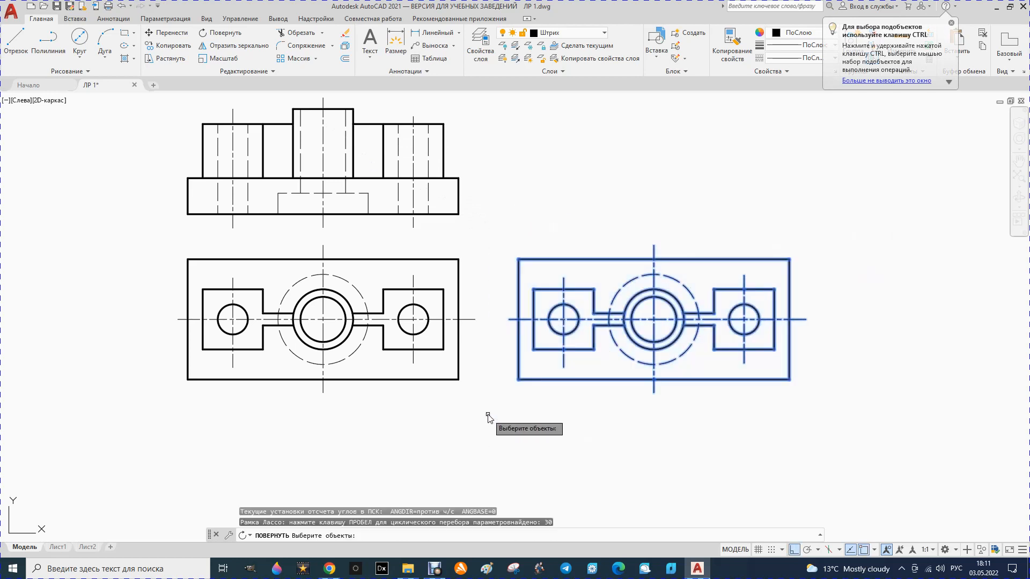
pyautogui.press('Return')
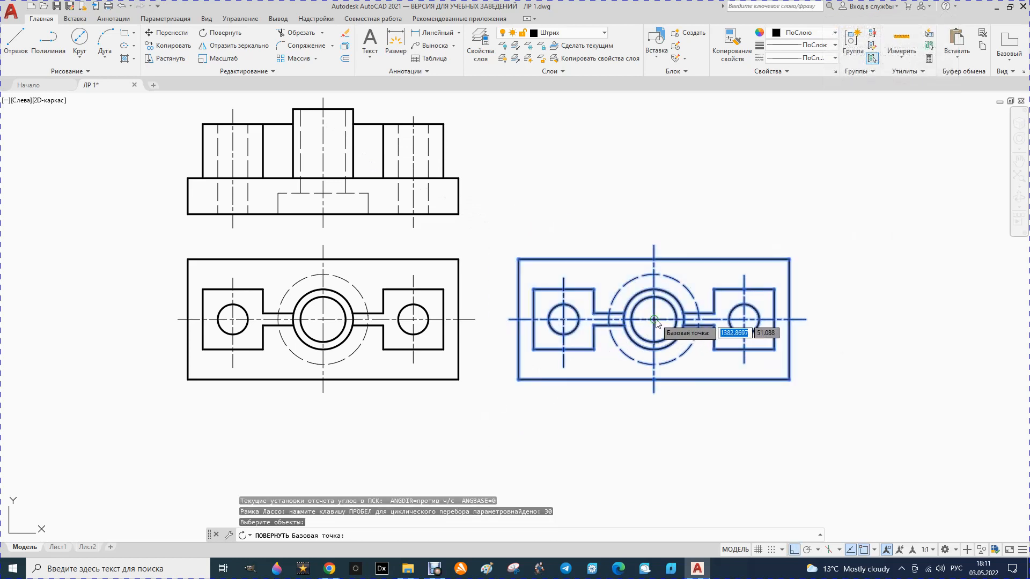
pyautogui.click(654, 319)
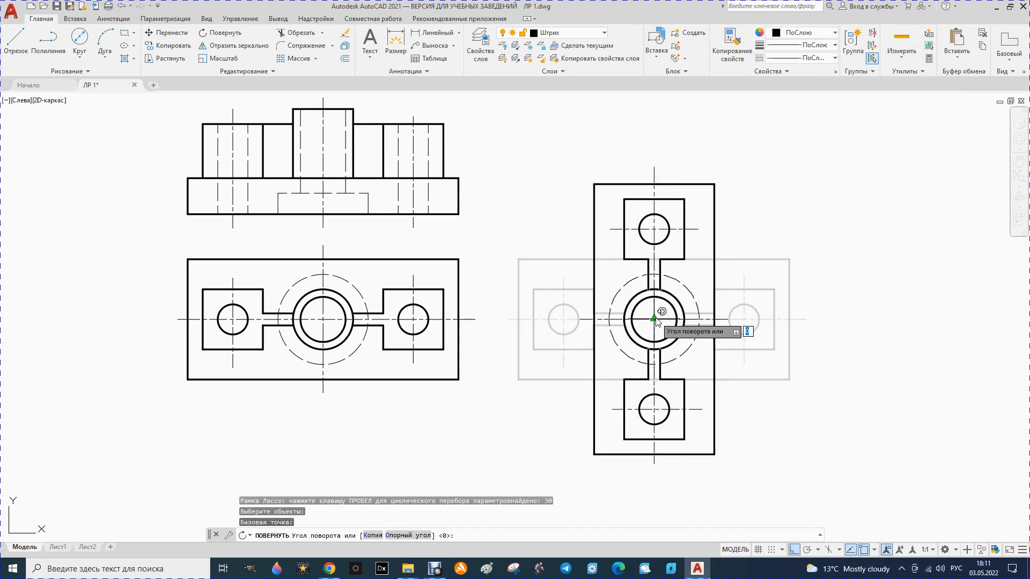
pyautogui.write('90')
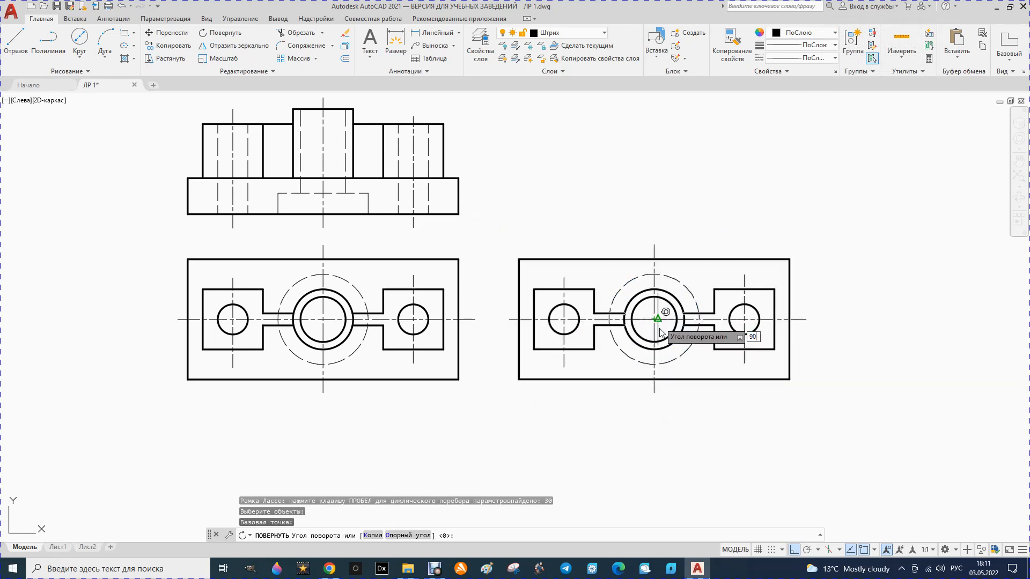
pyautogui.press('Return')
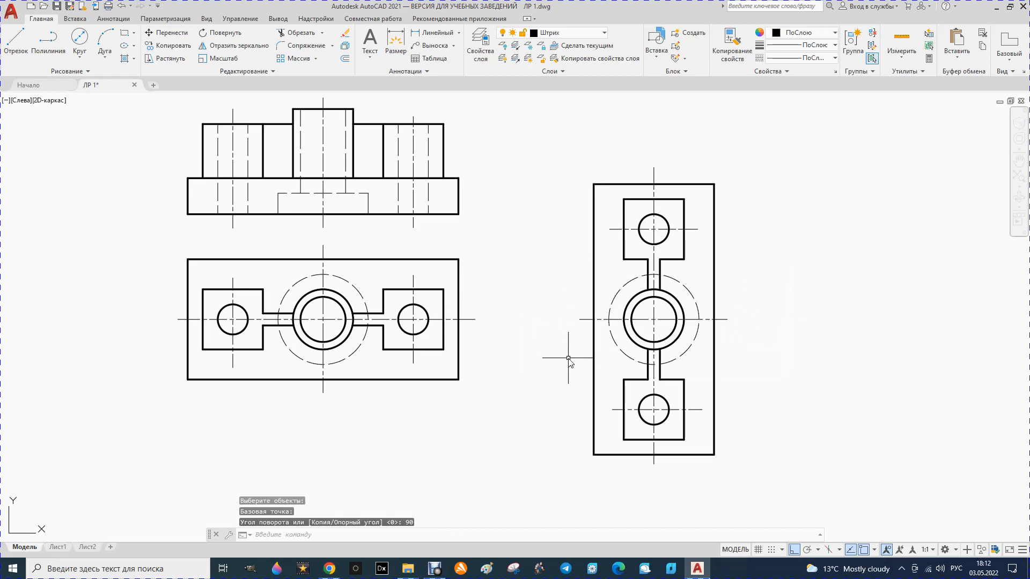
# - Move the rotated top view straight down by 40 units, using the midpoint of its upper edge as base point
pyautogui.scroll(-2, 534, 308)
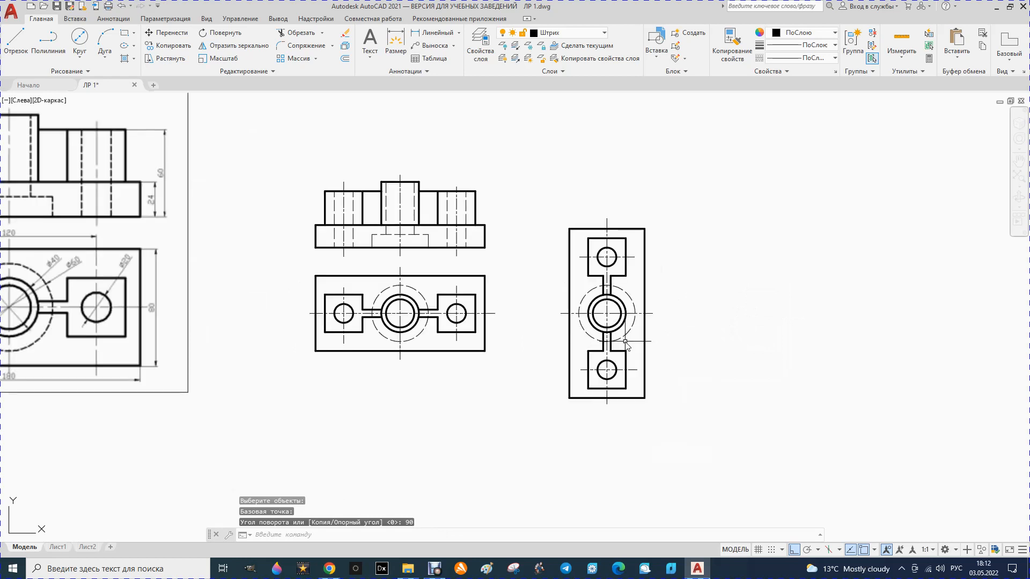
pyautogui.scroll(2, 626, 344)
pyautogui.scroll(-2, 612, 328)
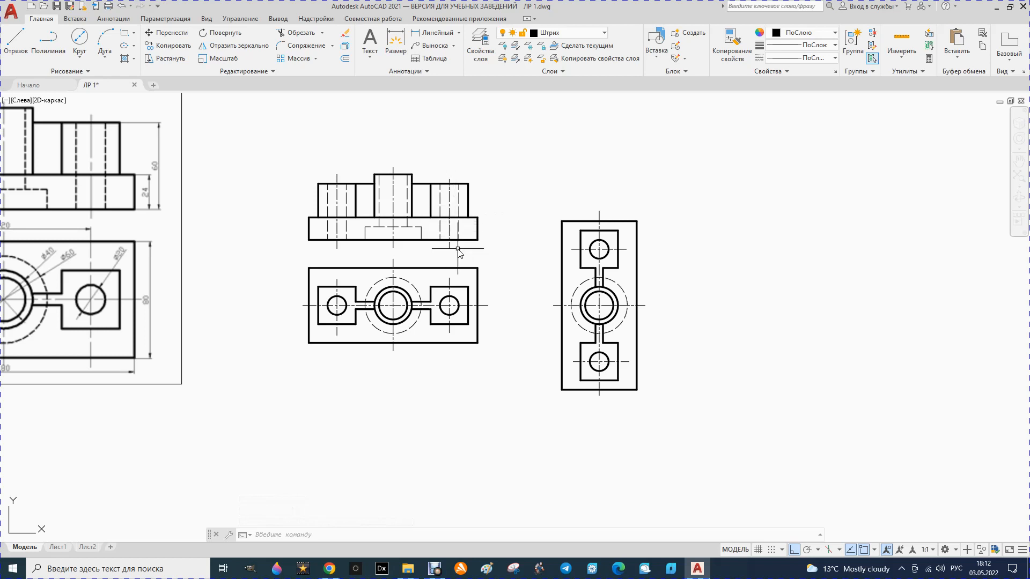
pyautogui.moveTo(533, 204)
pyautogui.mouseDown()
pyautogui.moveTo(685, 220)
pyautogui.moveTo(676, 453)
pyautogui.moveTo(519, 383)
pyautogui.mouseUp()
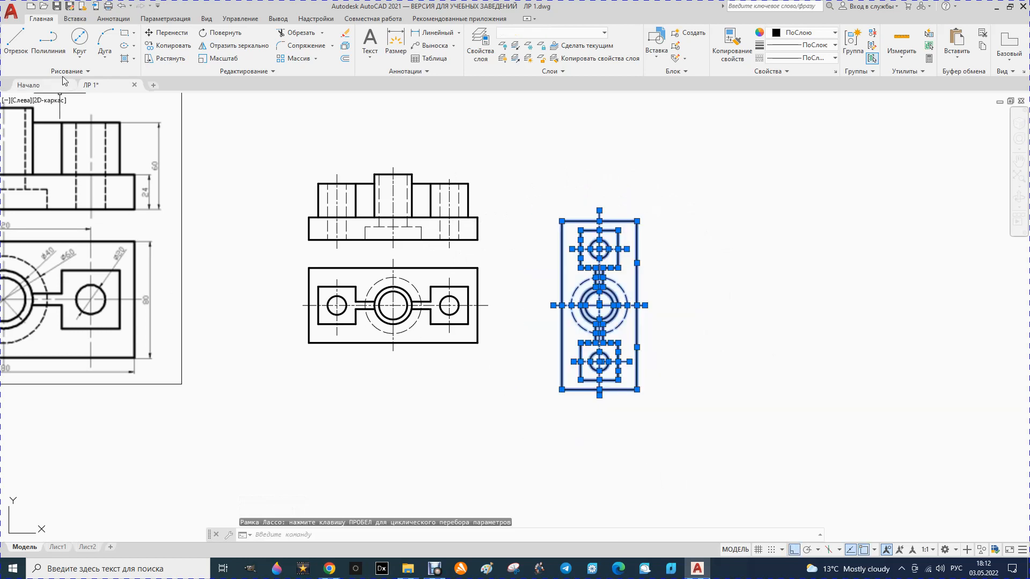
pyautogui.click(164, 34)
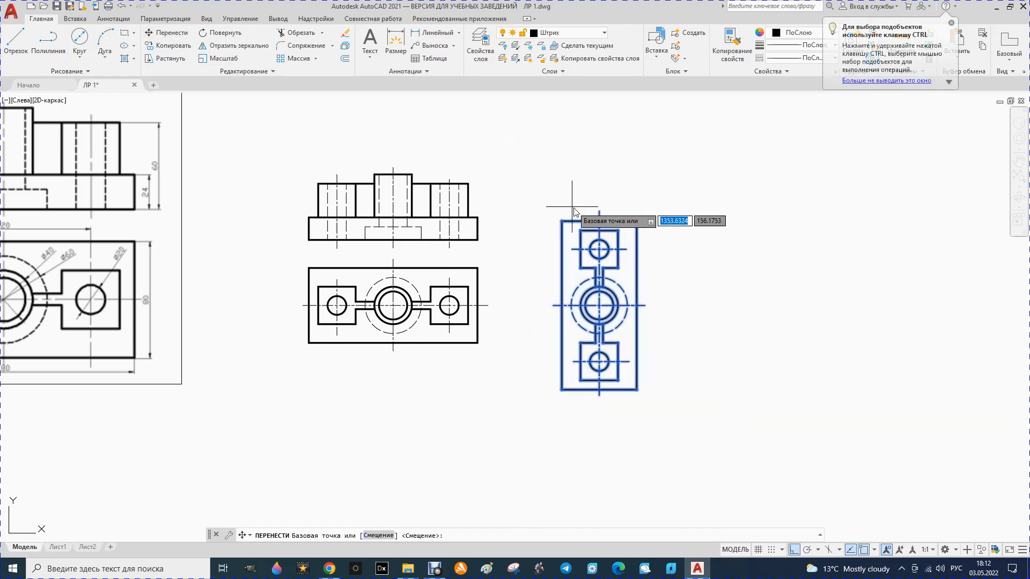
pyautogui.click(599, 221)
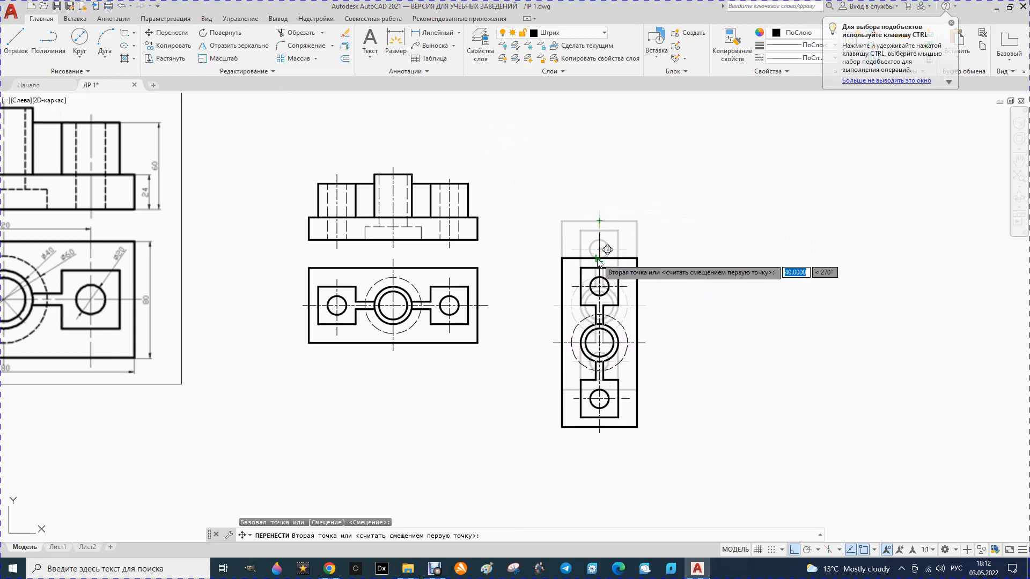
pyautogui.click(599, 259)
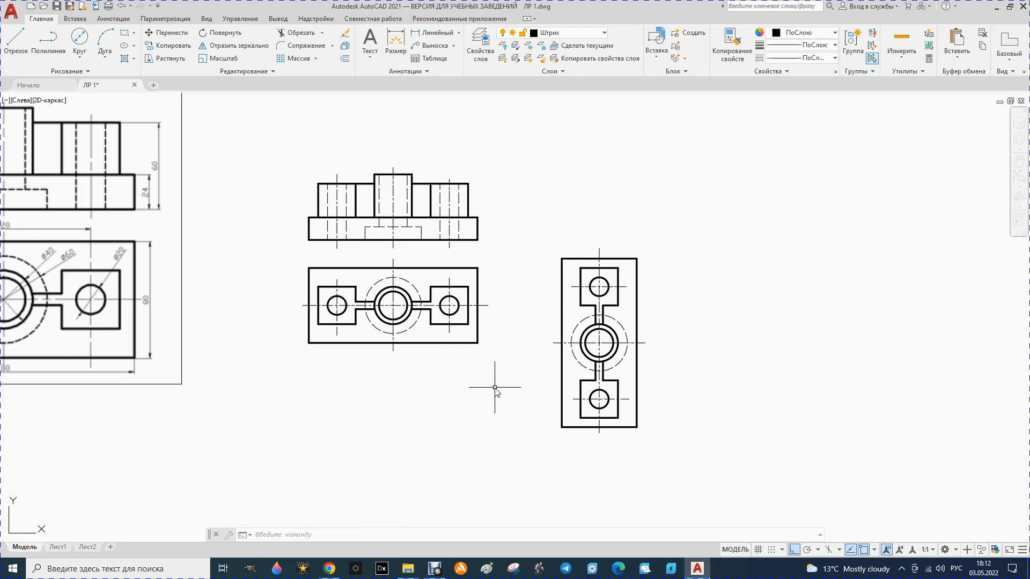
# - On the Построение layer, draw horizontal construction lines through the front view's base bottom, recess top, base top, side block tops and central cylinder top
pyautogui.click(605, 38)
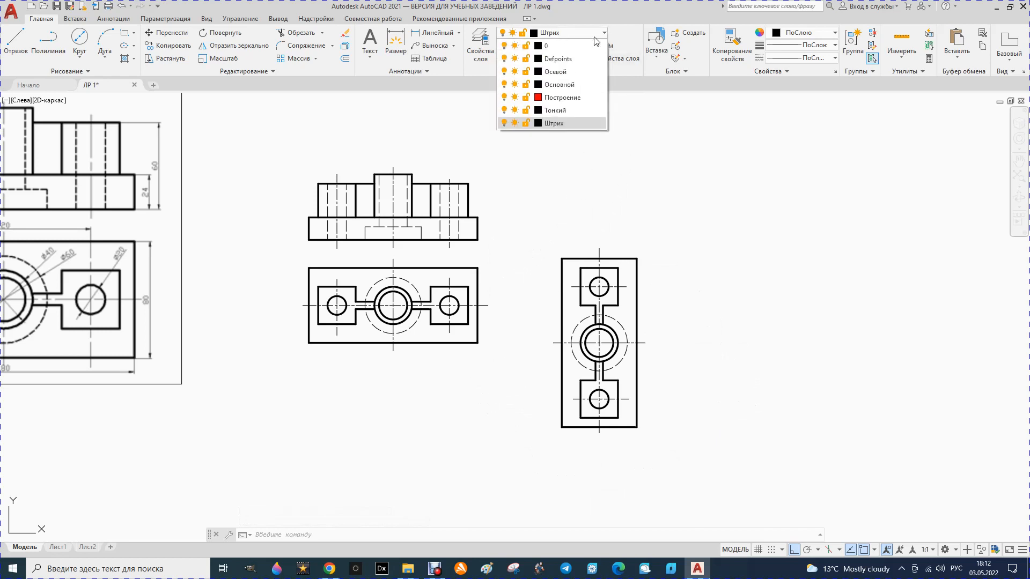
pyautogui.click(552, 99)
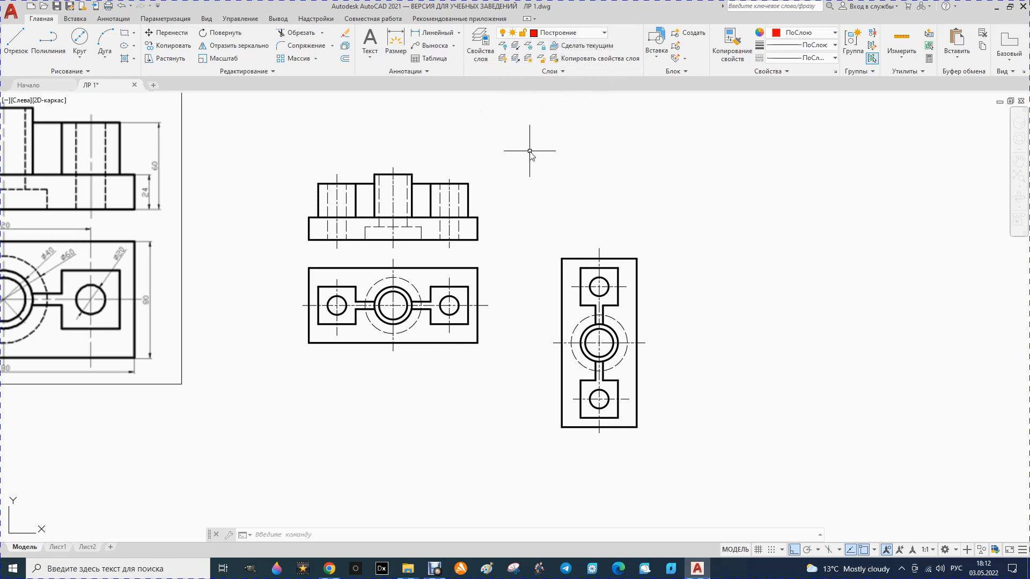
pyautogui.click(88, 73)
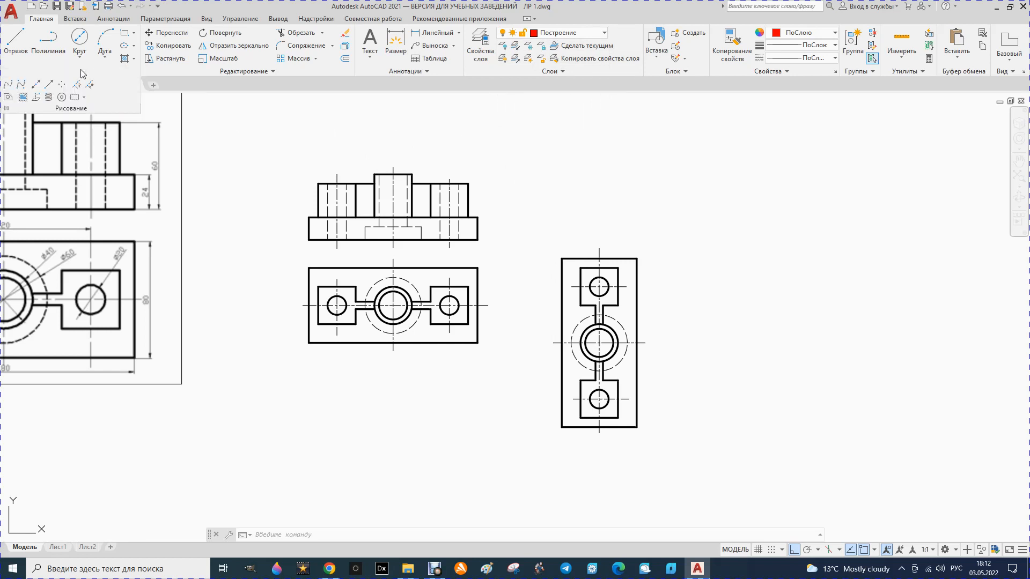
pyautogui.click(36, 84)
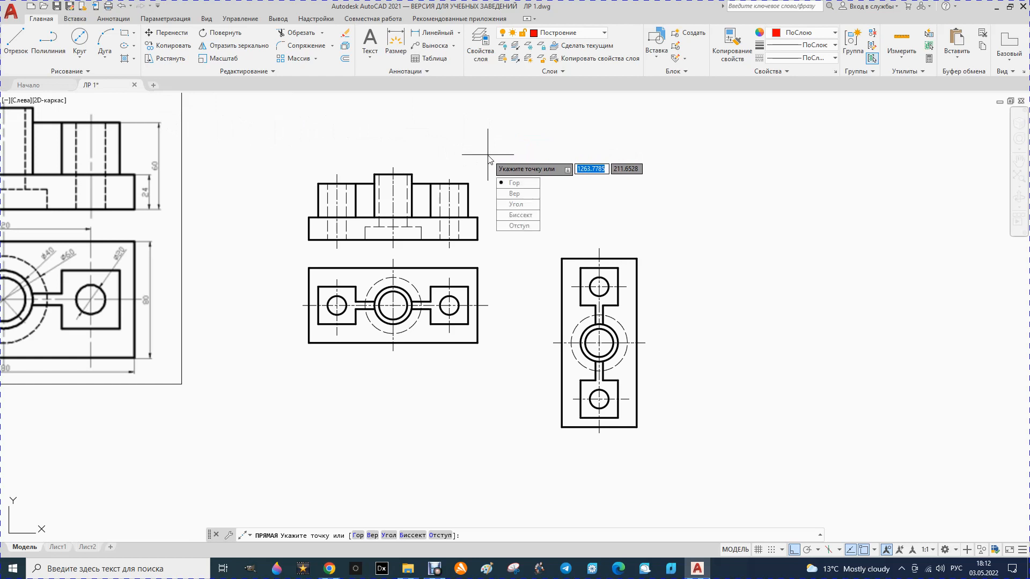
pyautogui.press('Return')
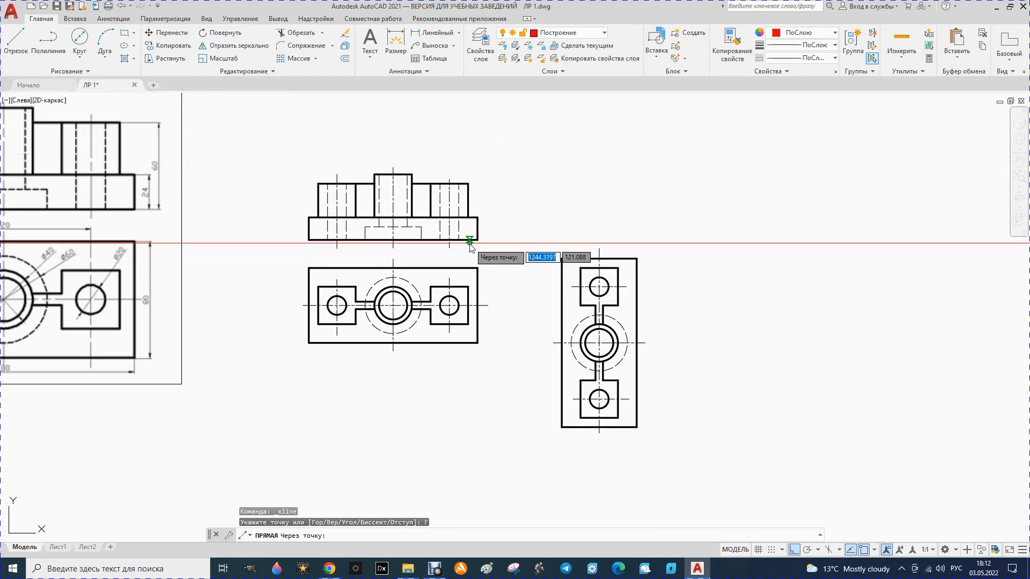
pyautogui.scroll(5, 470, 244)
pyautogui.scroll(-3, 472, 246)
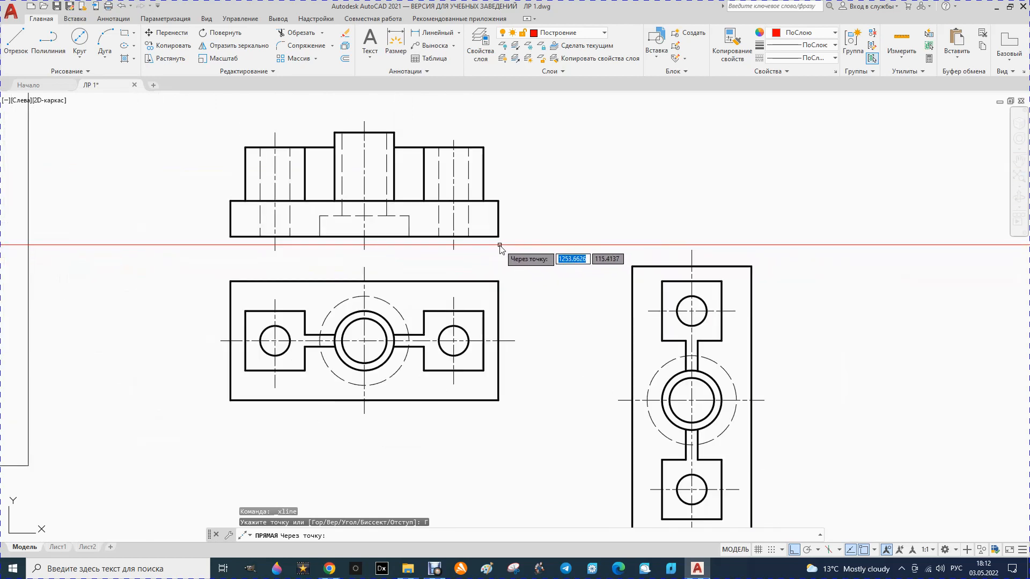
pyautogui.click(498, 237)
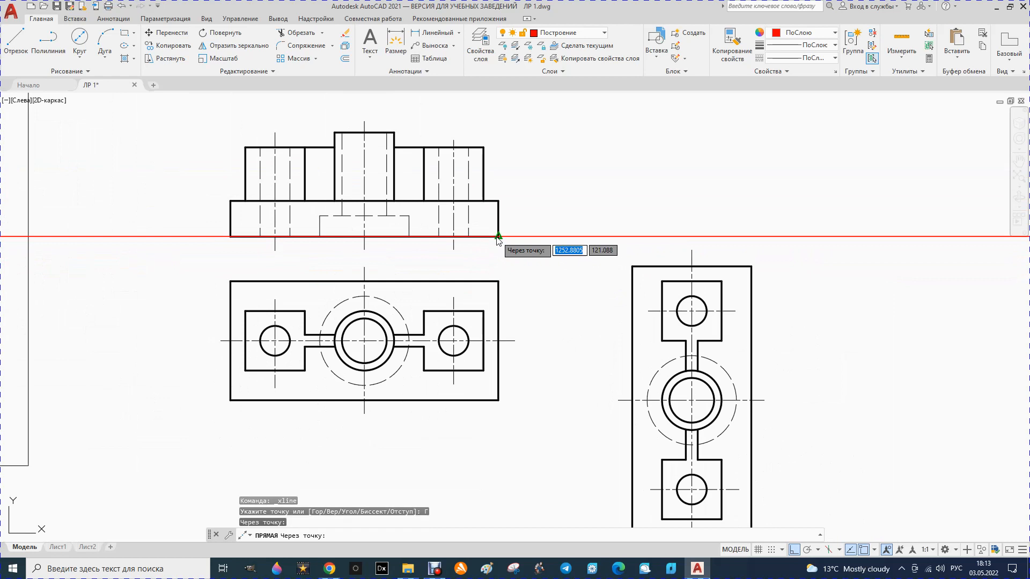
pyautogui.click(409, 215)
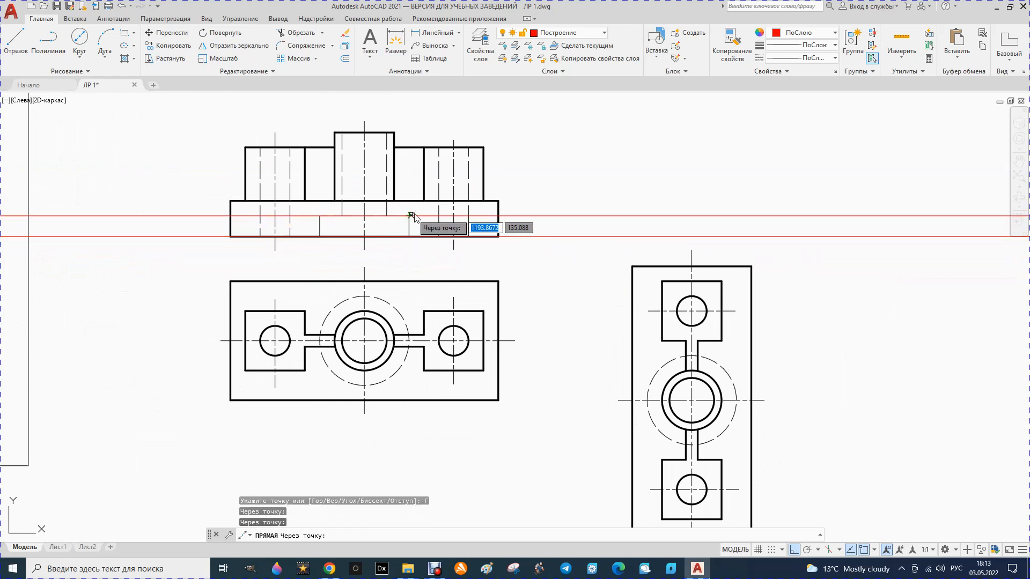
pyautogui.click(498, 200)
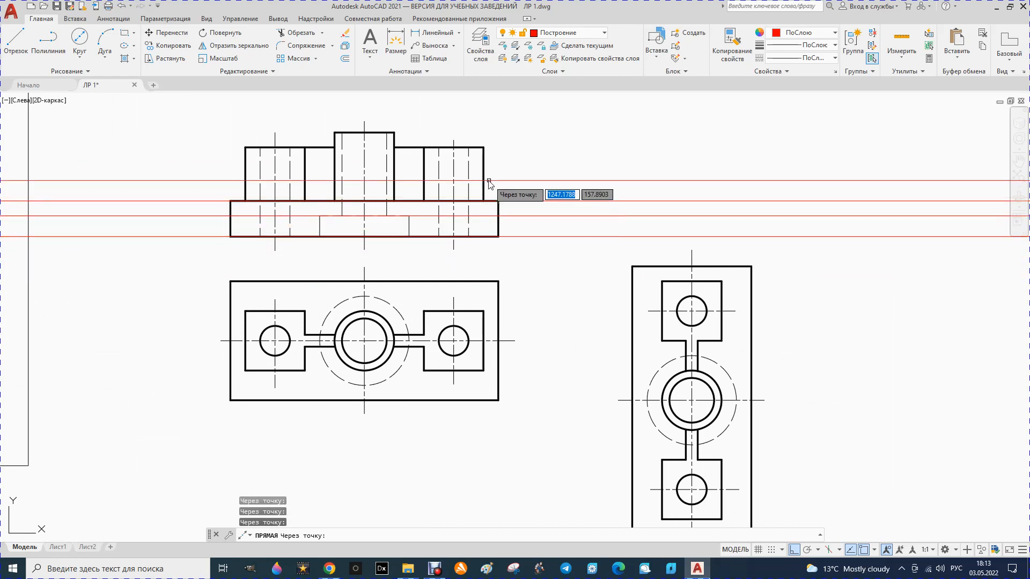
pyautogui.click(486, 151)
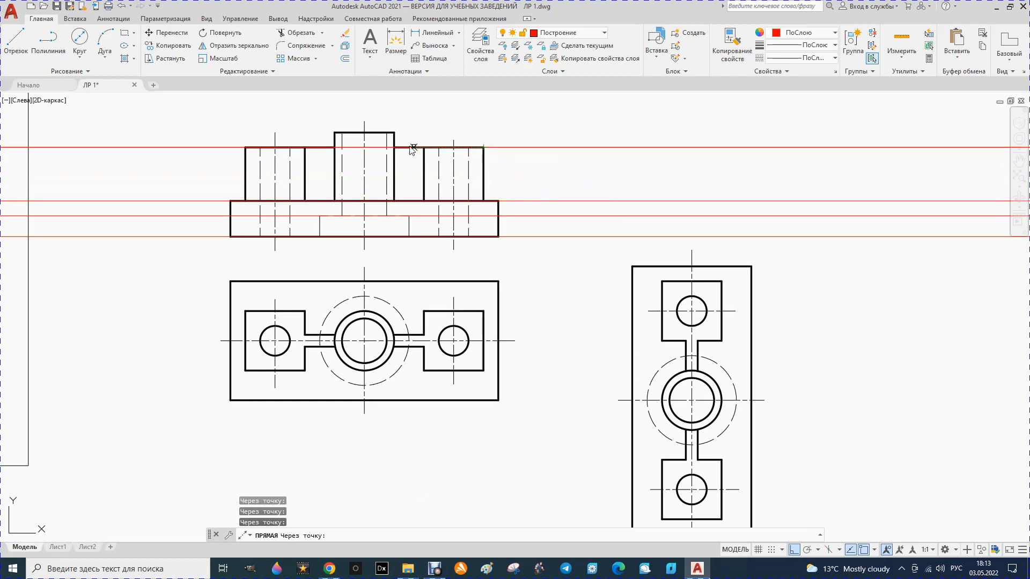
pyautogui.click(398, 134)
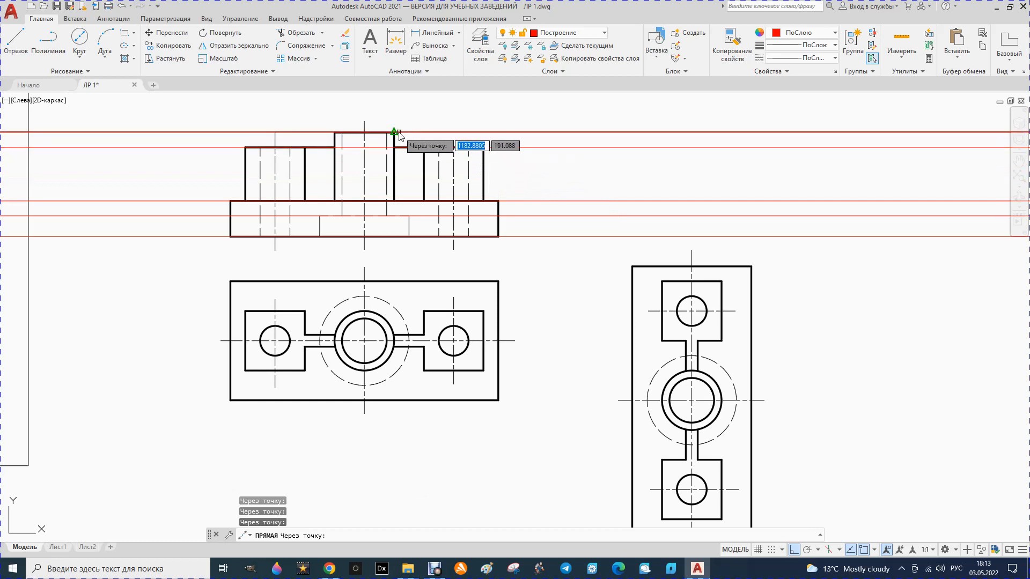
pyautogui.press('Escape')
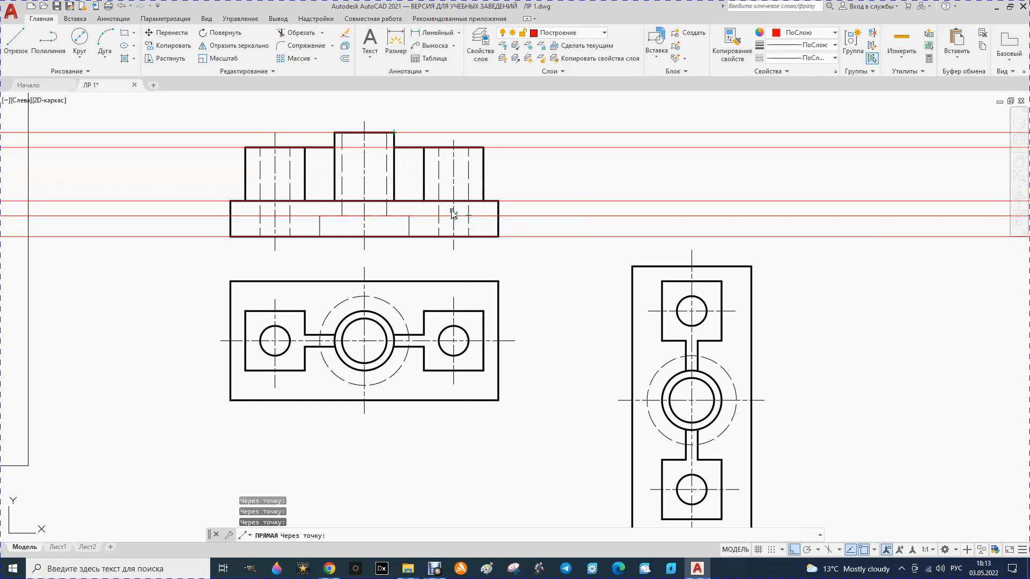
# - Draw vertical construction lines through the rotated view's right outer edge, the right sides of its dashed circle, square block and inner circle, and its centre
pyautogui.scroll(-2, 363, 235)
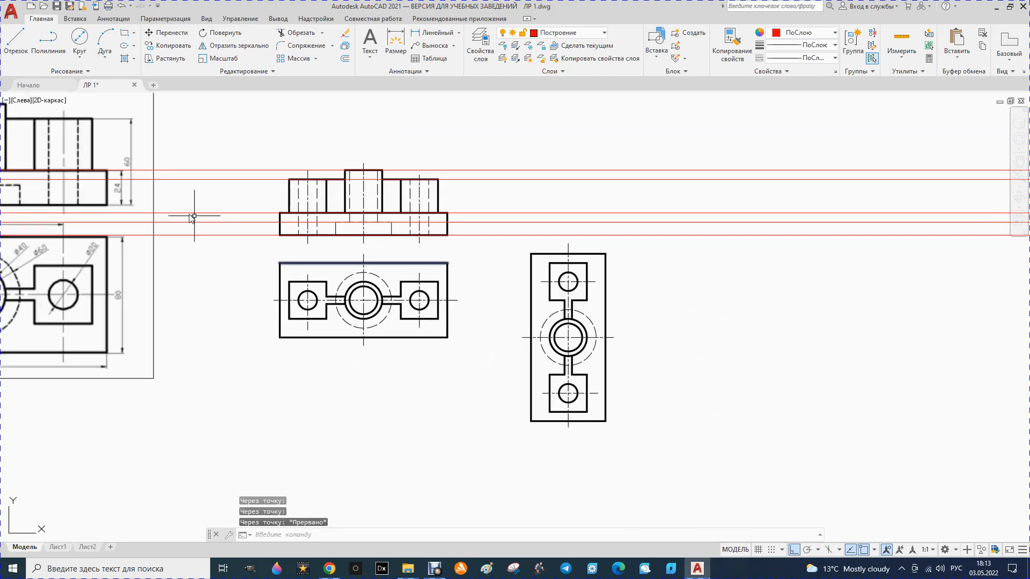
pyautogui.click(89, 73)
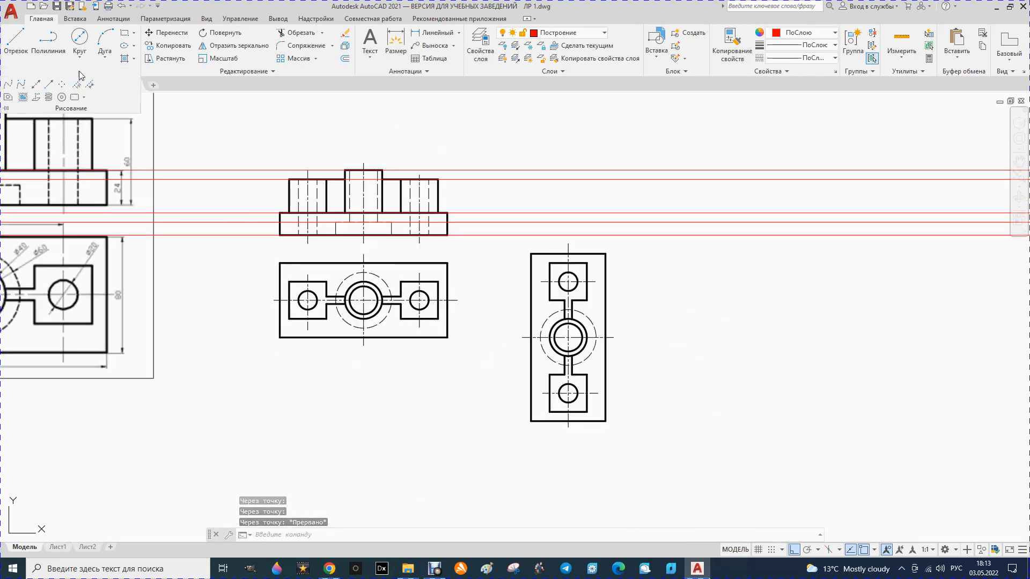
pyautogui.click(36, 86)
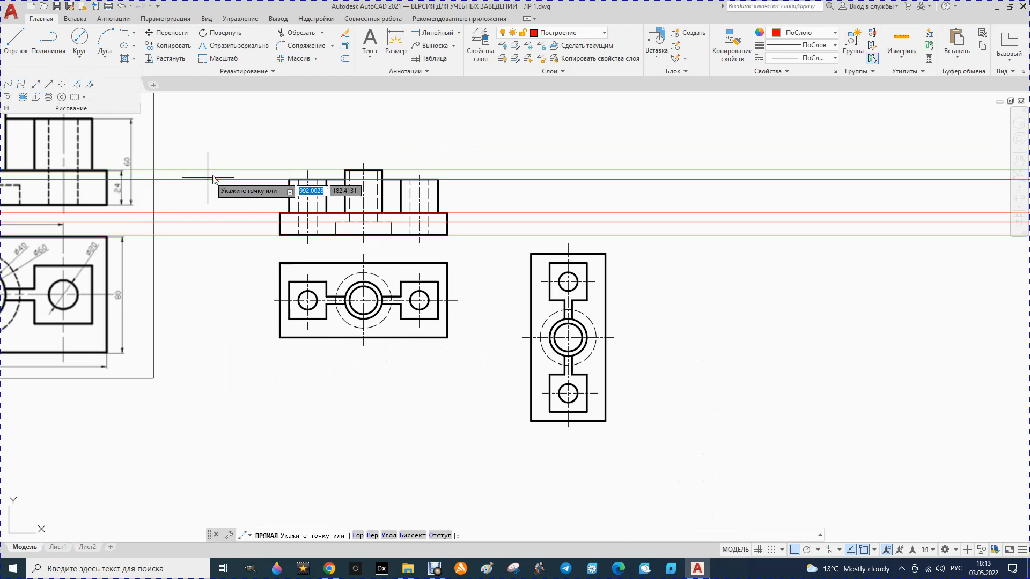
pyautogui.press('Down')
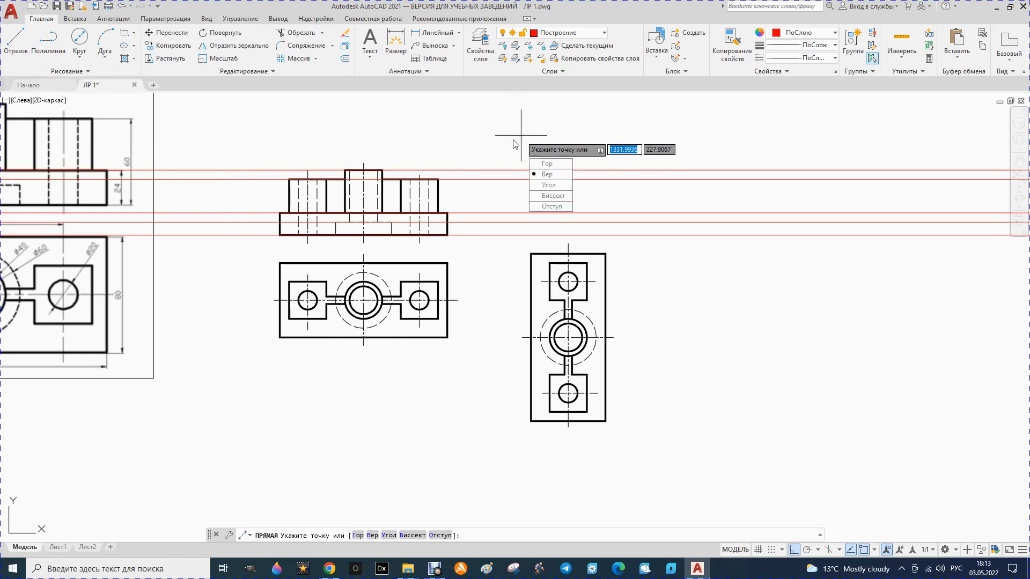
pyautogui.press('Return')
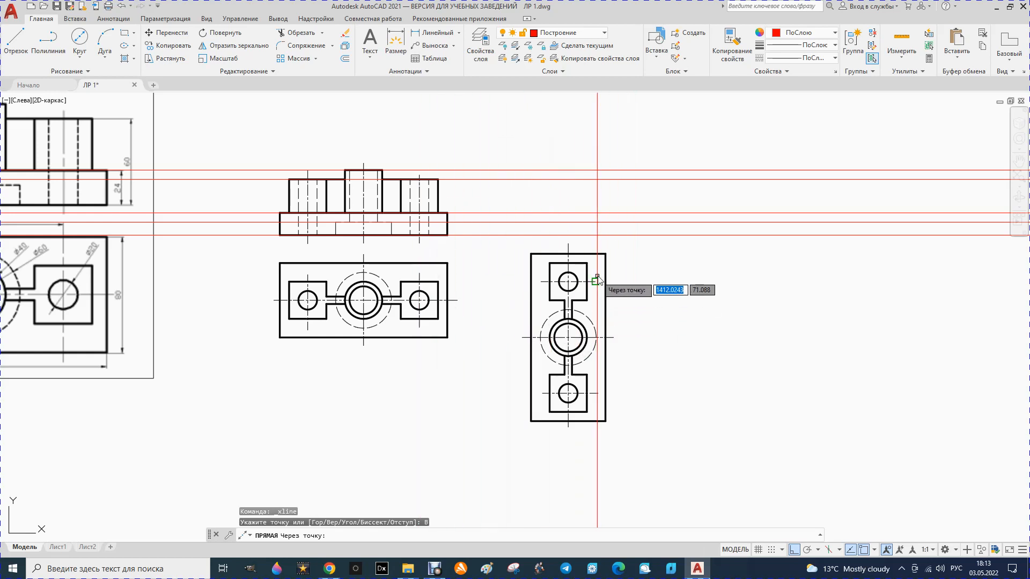
pyautogui.click(606, 254)
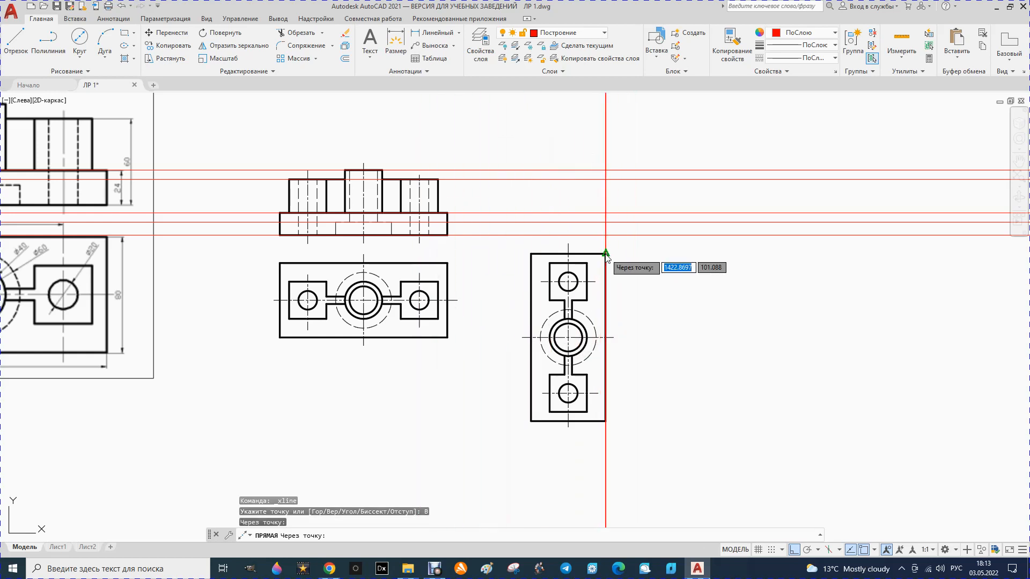
pyautogui.click(596, 337)
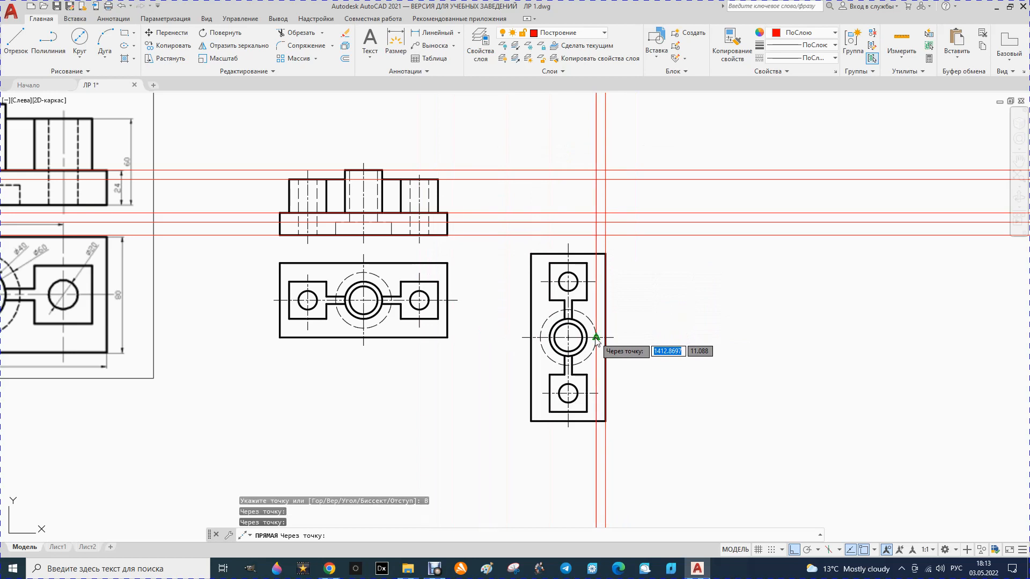
pyautogui.click(587, 300)
pyautogui.scroll(4, 579, 346)
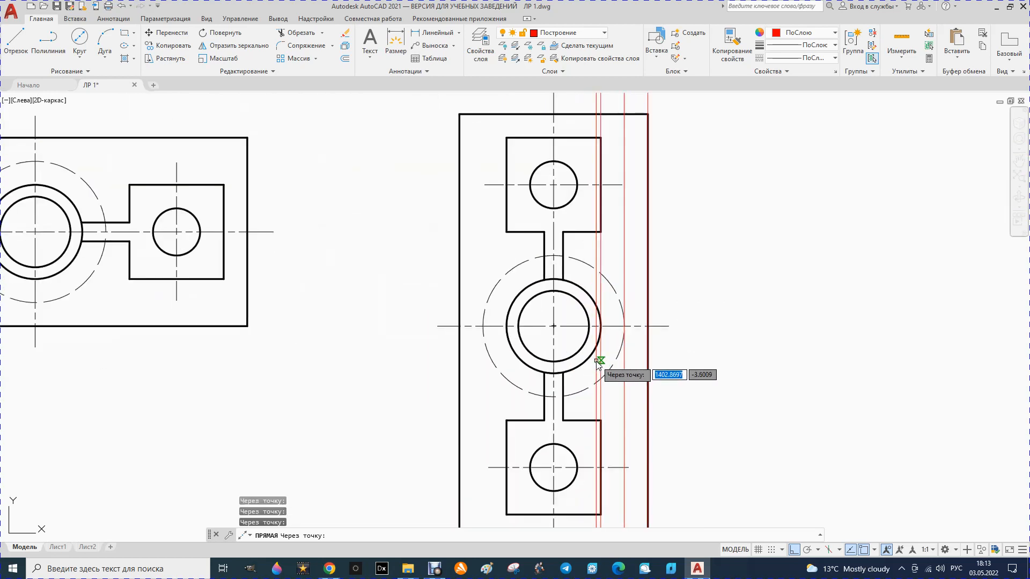
pyautogui.scroll(2, 597, 361)
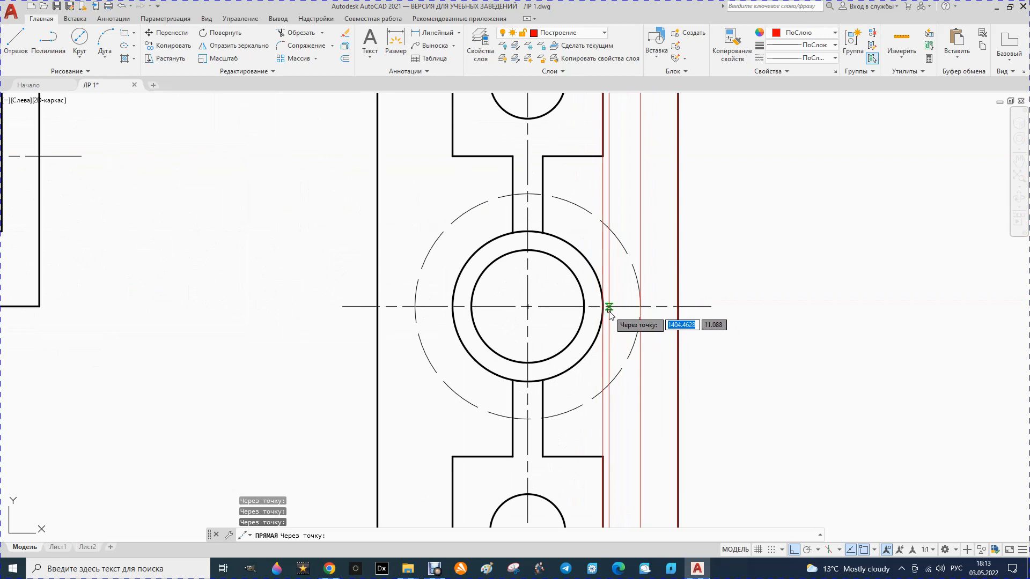
pyautogui.scroll(-2, 610, 314)
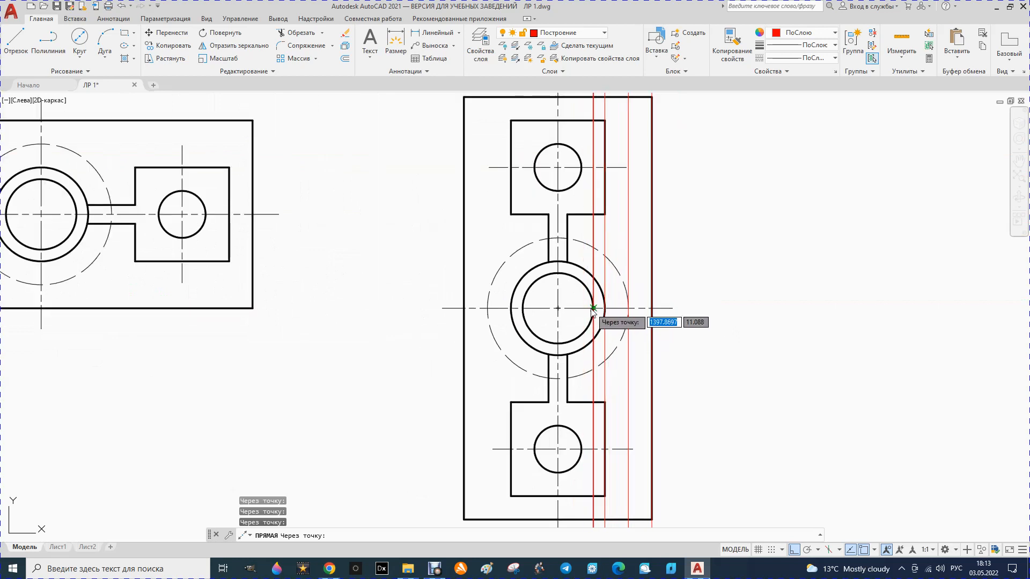
pyautogui.click(558, 308)
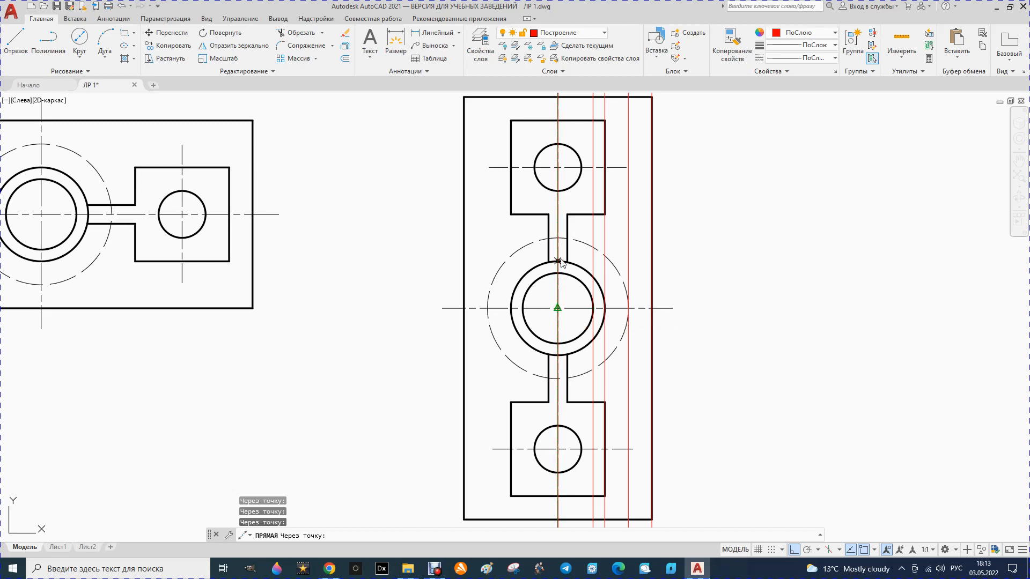
# - Add vertical construction lines through both rib edges, both small-hole quadrants, and the left sides of the square block, dashed circle and outer rectangle
pyautogui.click(568, 214)
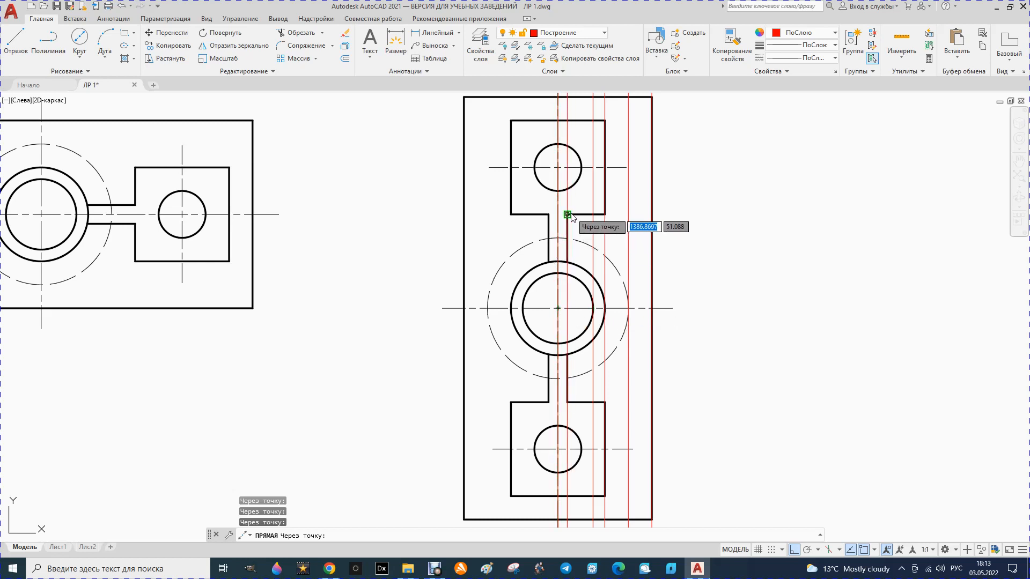
pyautogui.click(582, 168)
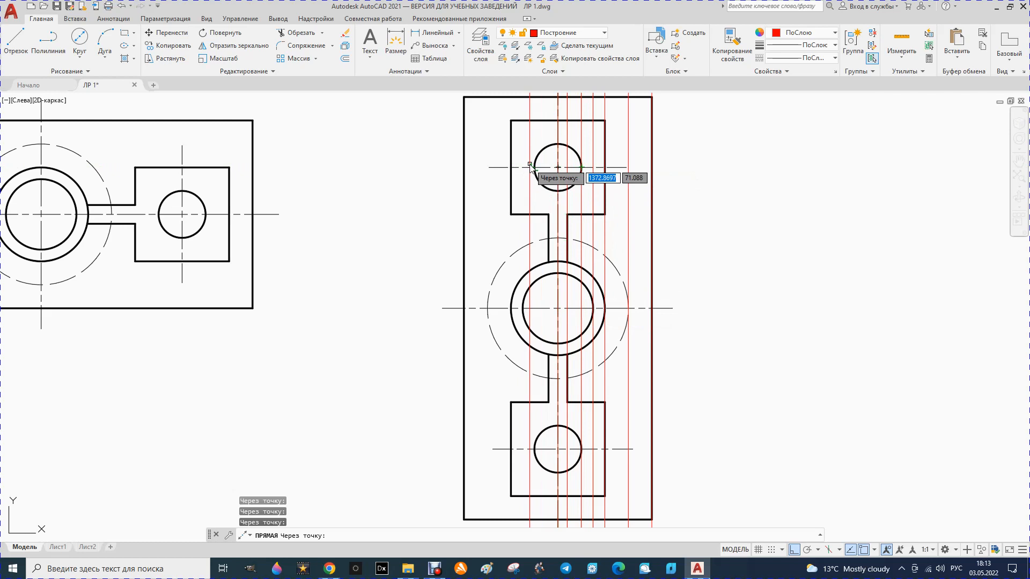
pyautogui.click(535, 167)
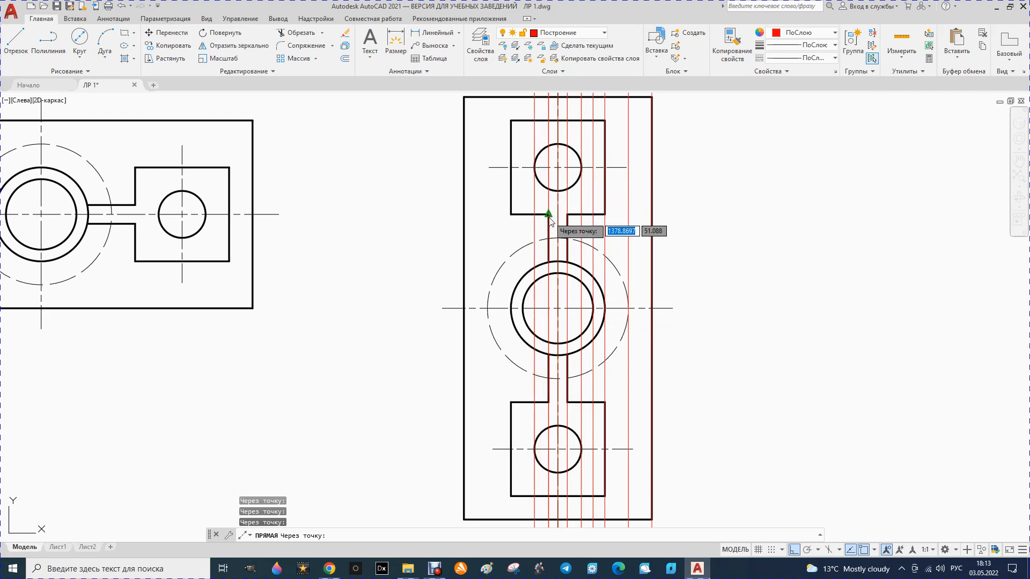
pyautogui.click(548, 215)
pyautogui.click(511, 215)
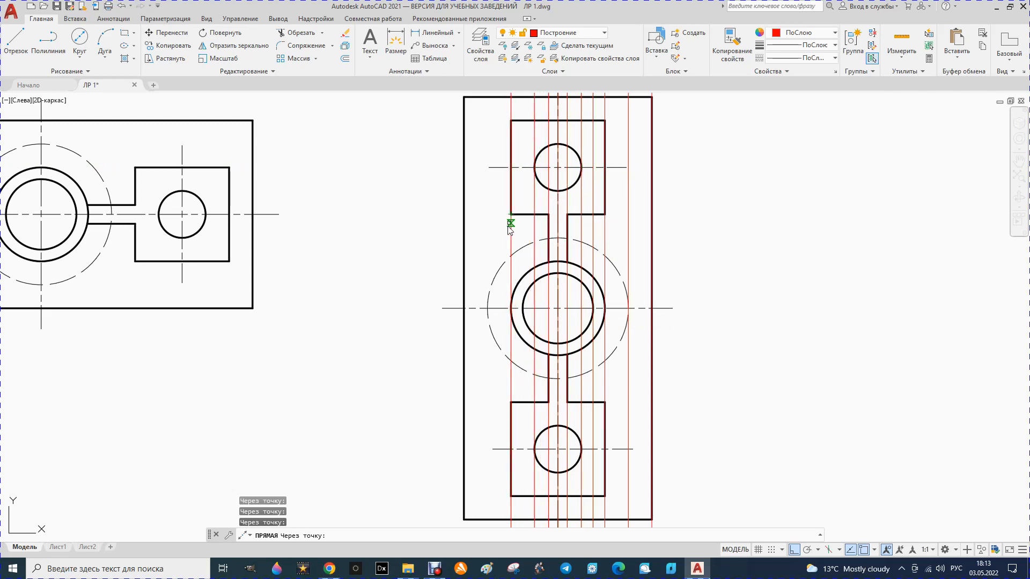
pyautogui.click(488, 308)
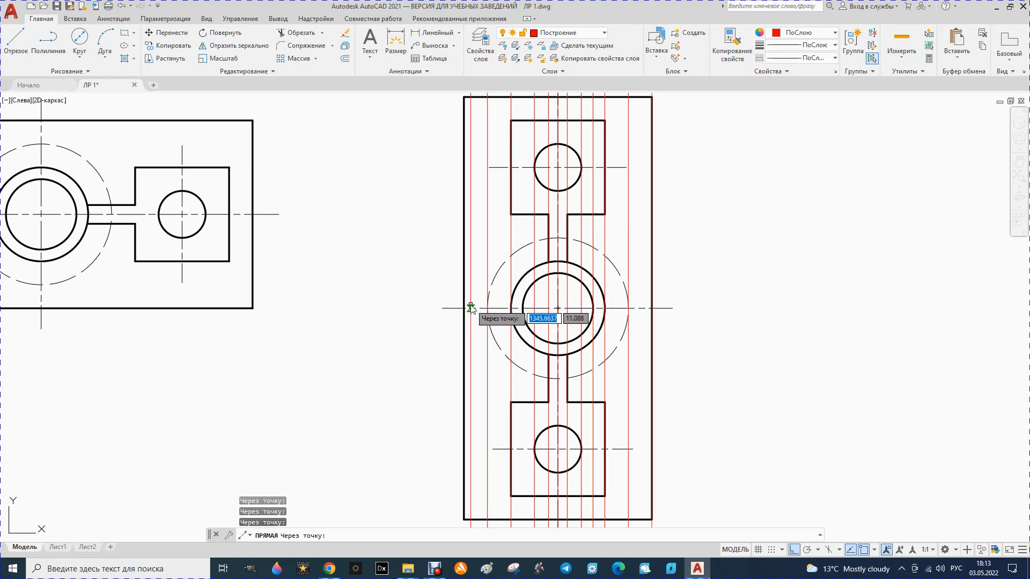
pyautogui.click(465, 308)
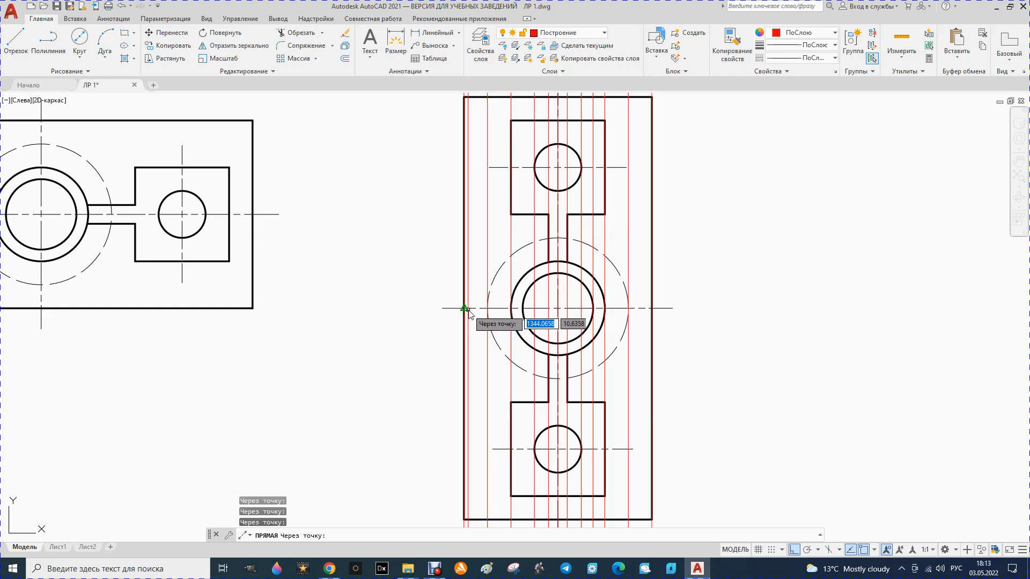
pyautogui.press('Escape')
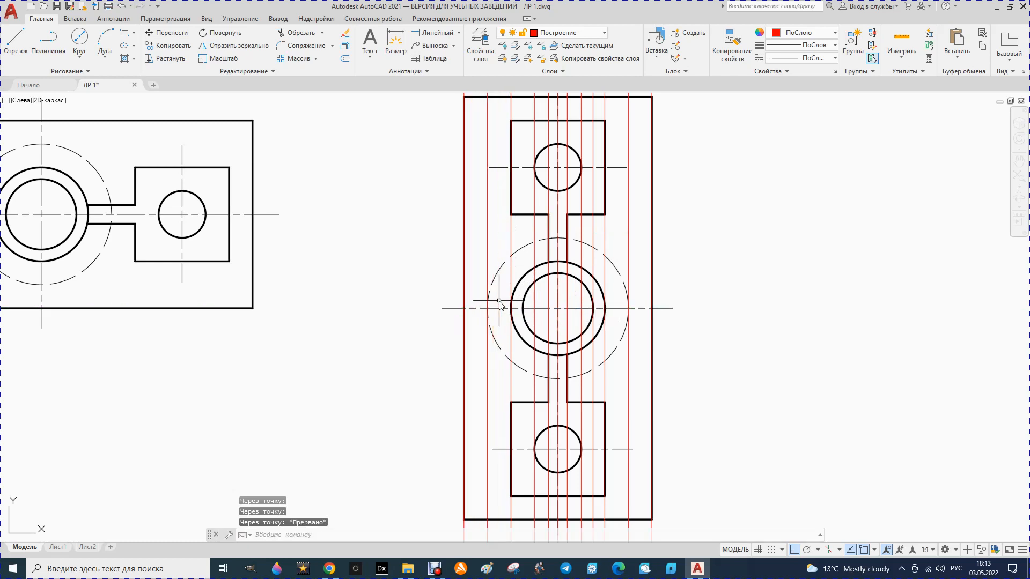
# - On the Основной layer, draw the side view's base bottom edge between the outermost vertical construction lines along the lowest horizontal one
pyautogui.scroll(-5, 510, 295)
pyautogui.scroll(-1, 519, 286)
pyautogui.scroll(6, 519, 286)
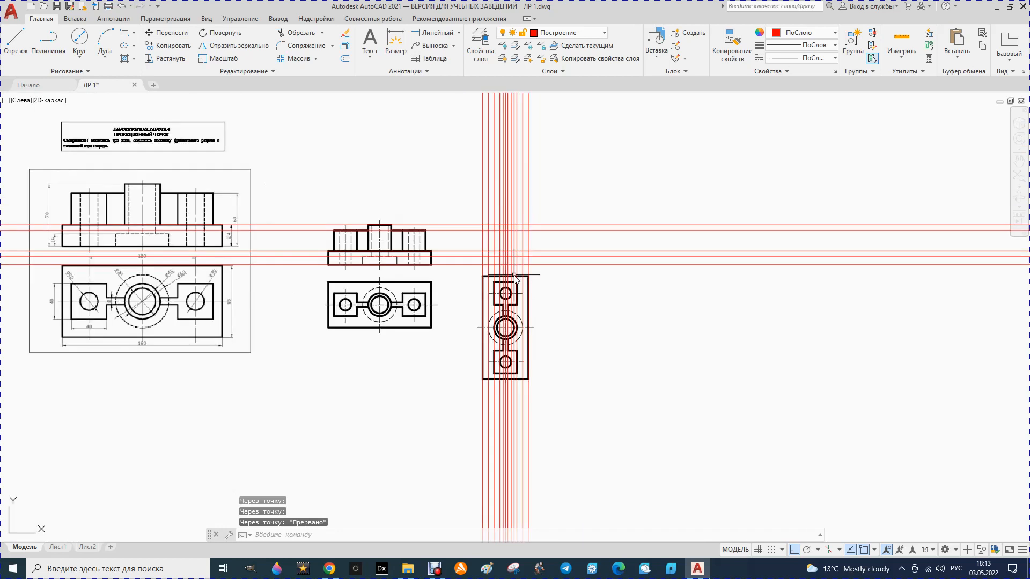
pyautogui.click(604, 33)
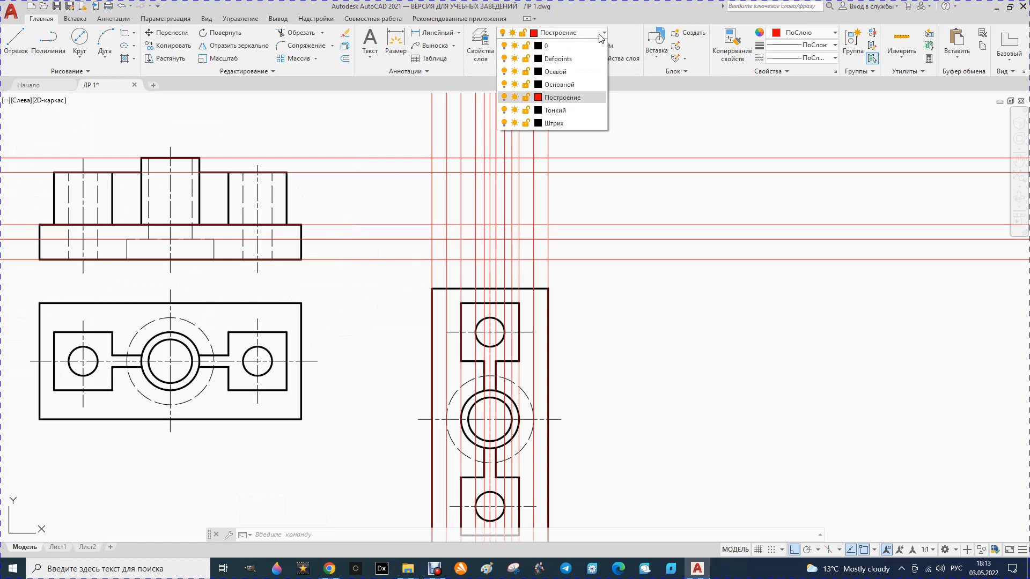
pyautogui.click(554, 85)
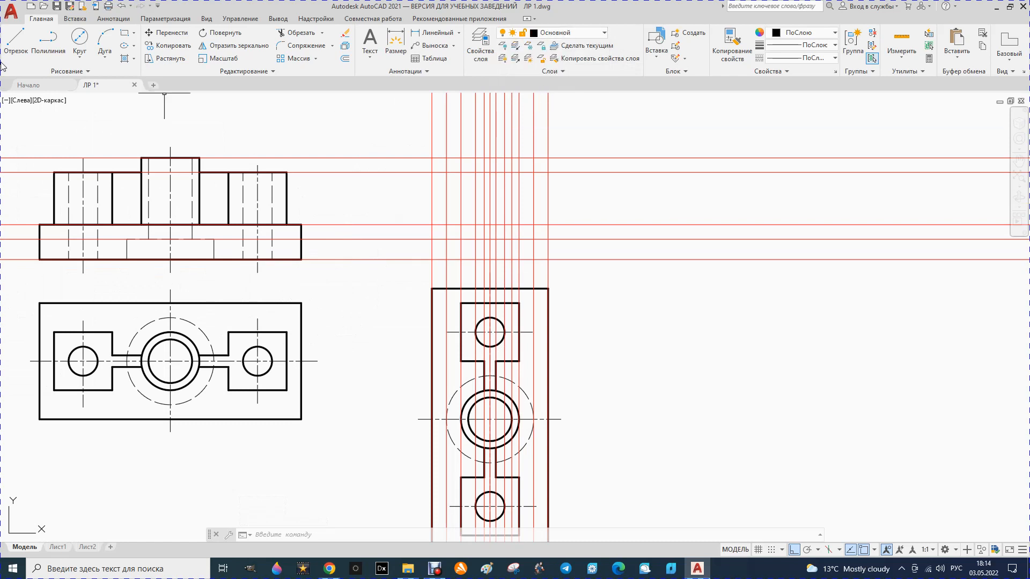
pyautogui.click(15, 48)
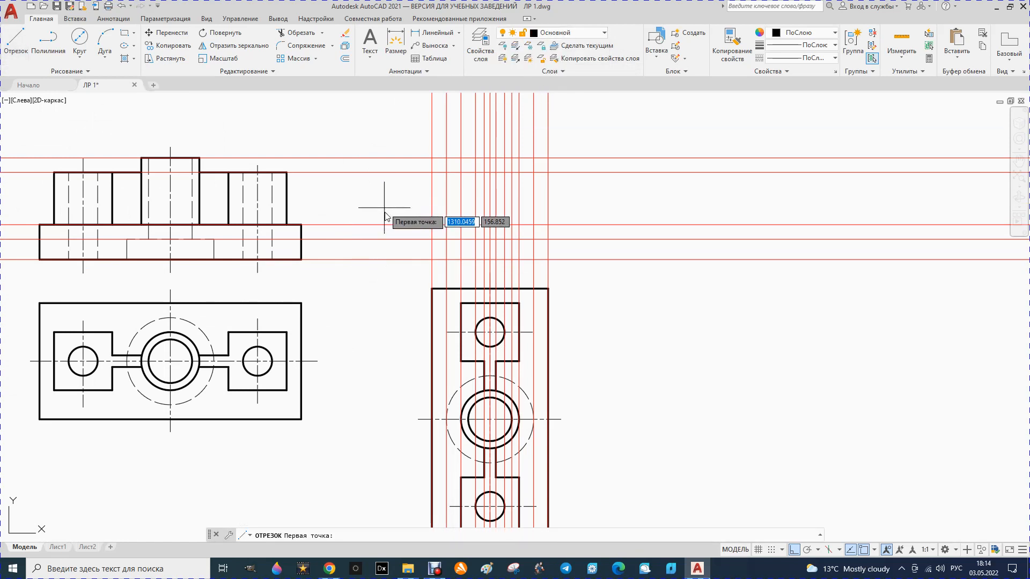
pyautogui.click(432, 259)
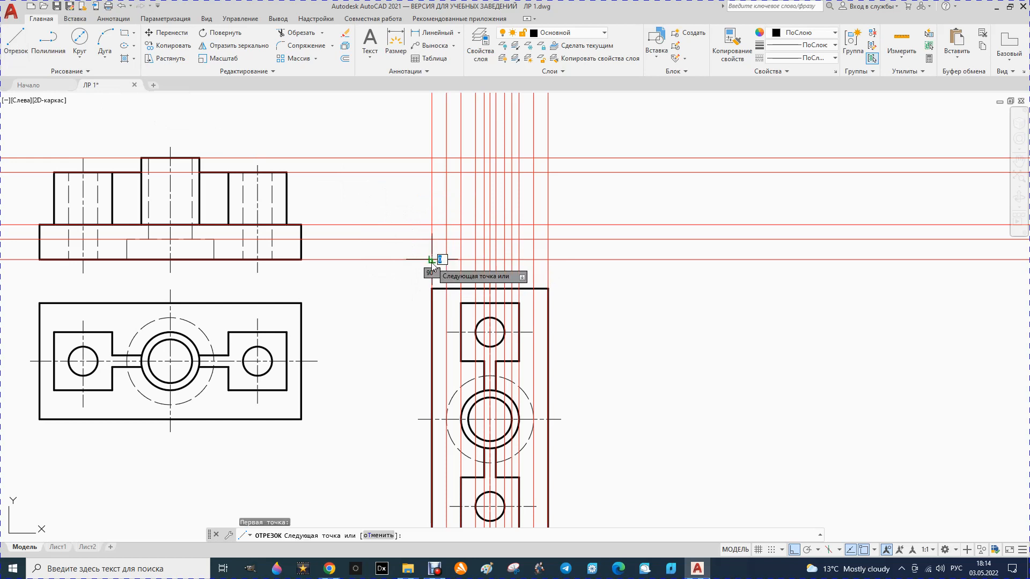
pyautogui.click(547, 260)
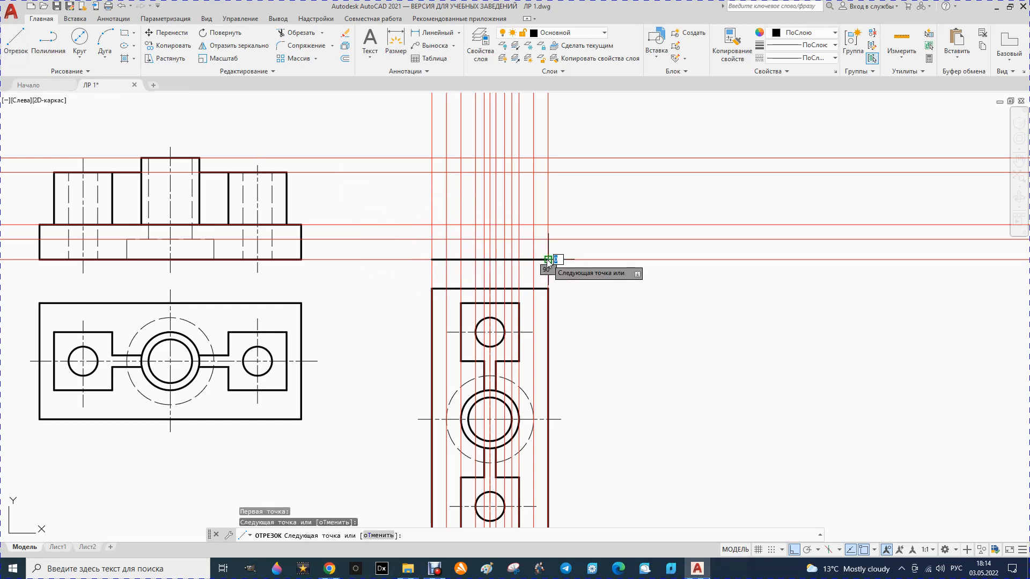
pyautogui.press('Escape')
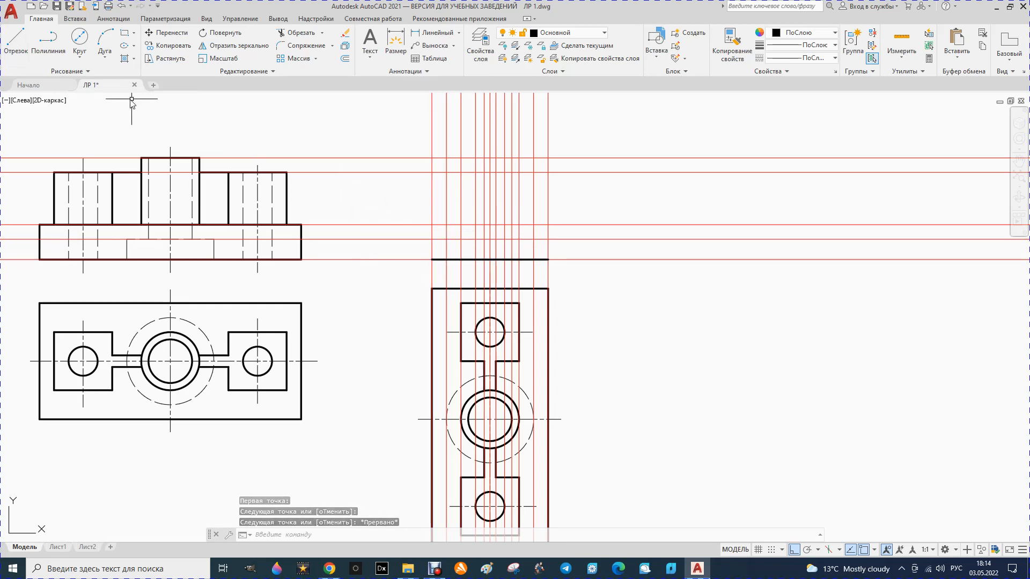
# - Complete the side view's base rectangle with its left, top and right edges, following the outer vertical and base-top construction lines
pyautogui.click(16, 43)
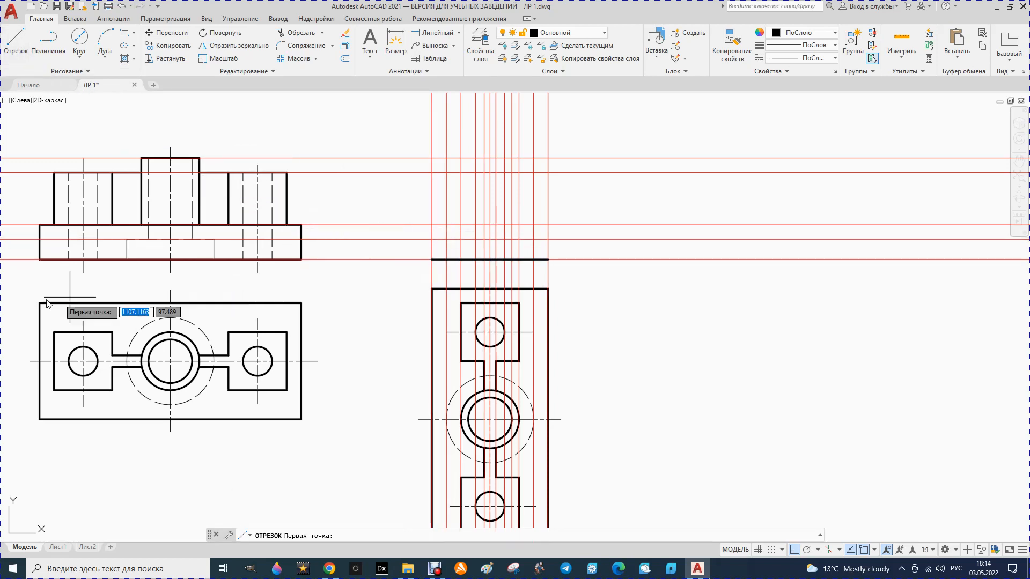
pyautogui.click(432, 260)
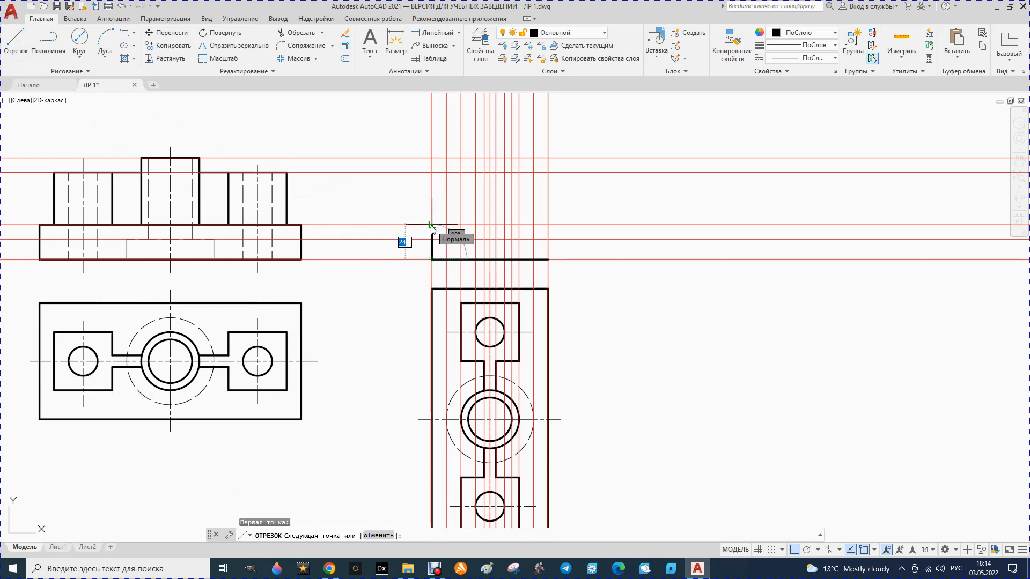
pyautogui.click(432, 224)
pyautogui.click(549, 224)
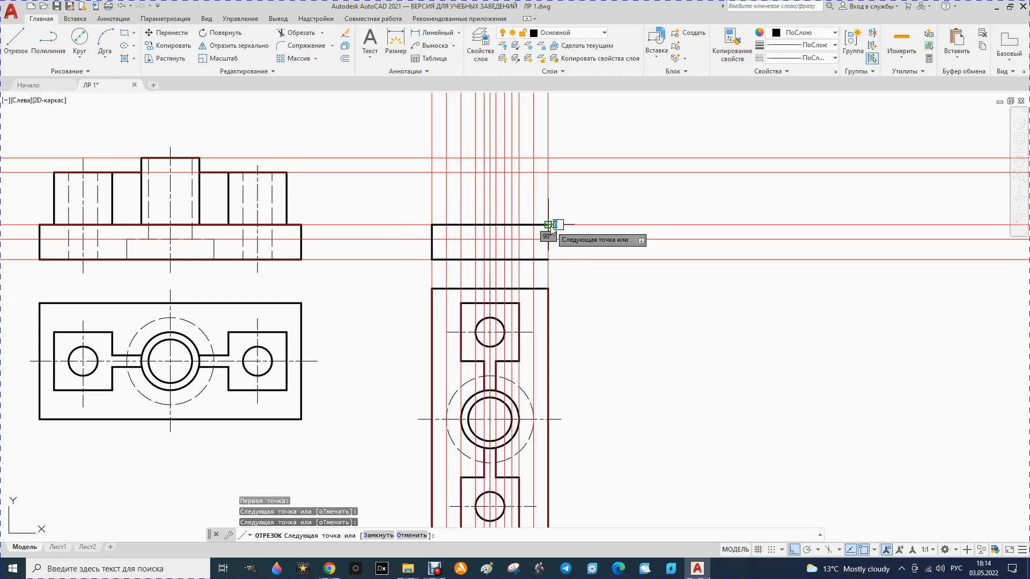
pyautogui.click(548, 260)
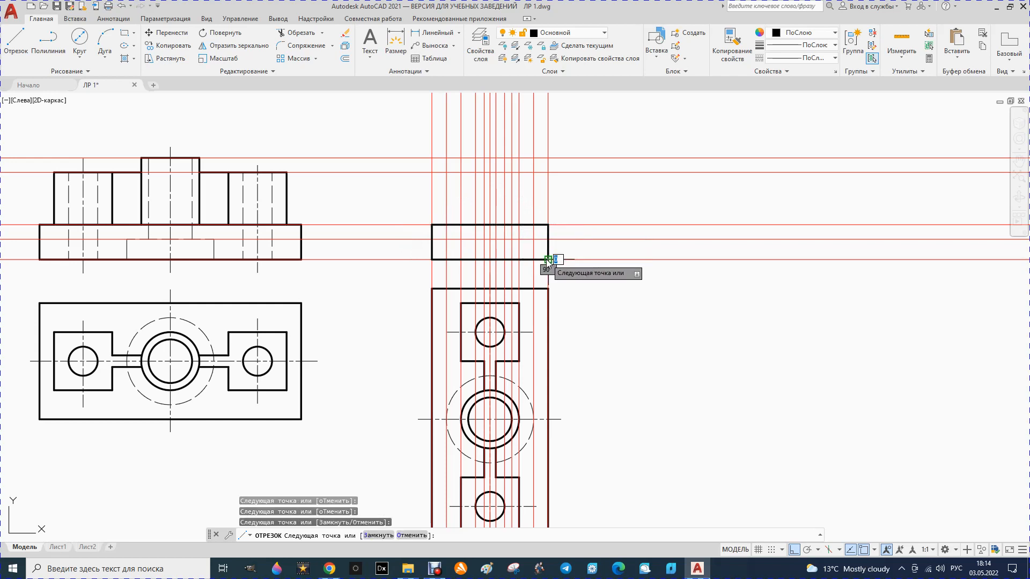
pyautogui.press('Escape')
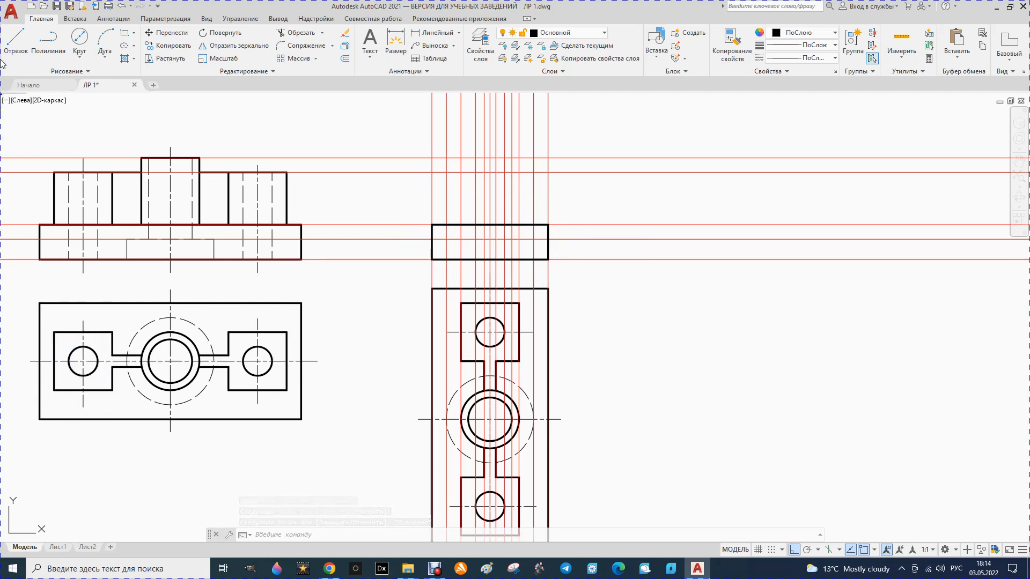
# - Draw the square block's left, top and right edges above the base, up to the block-top construction line
pyautogui.click(16, 43)
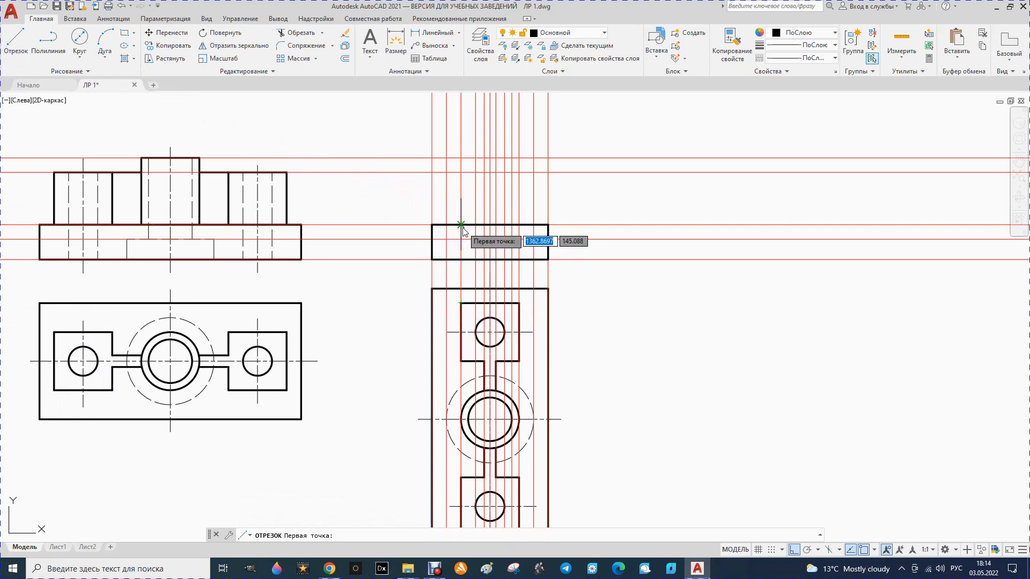
pyautogui.click(460, 228)
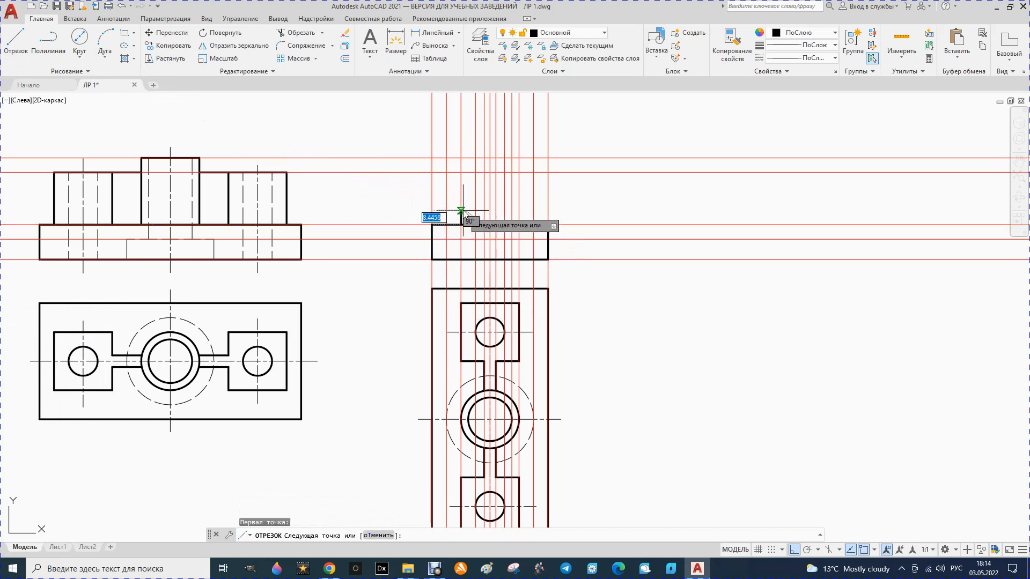
pyautogui.click(465, 172)
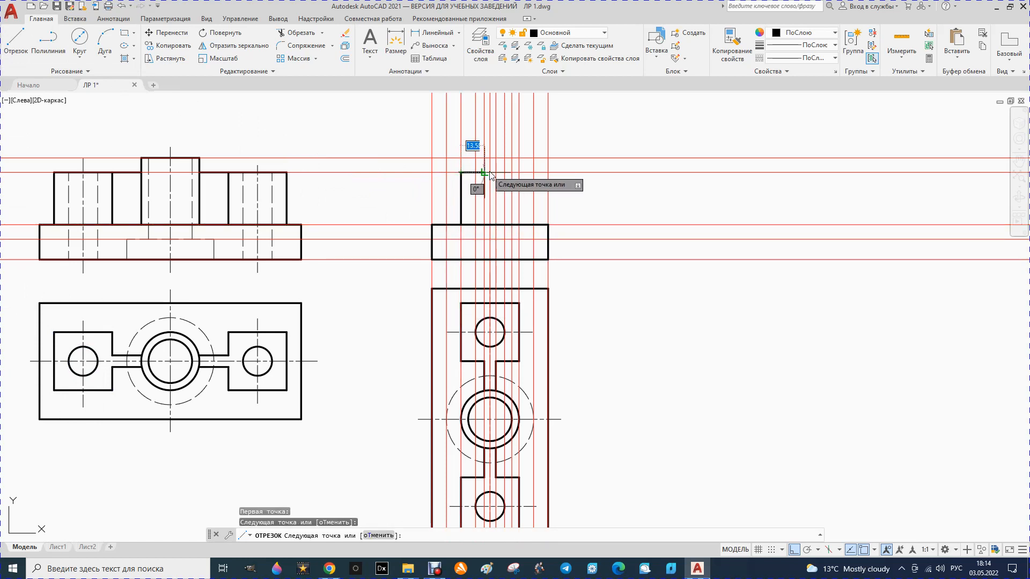
pyautogui.click(519, 172)
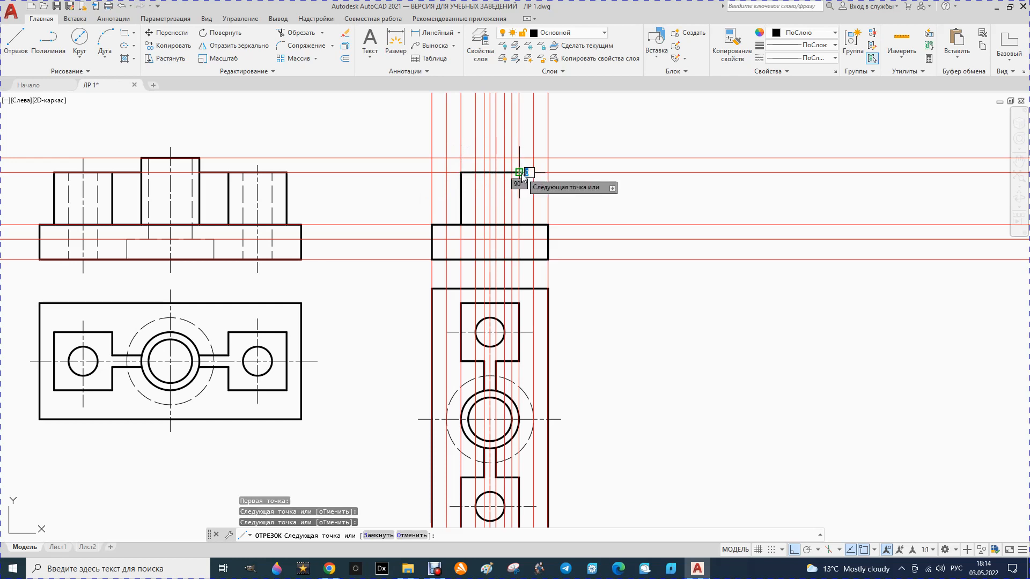
pyautogui.click(521, 229)
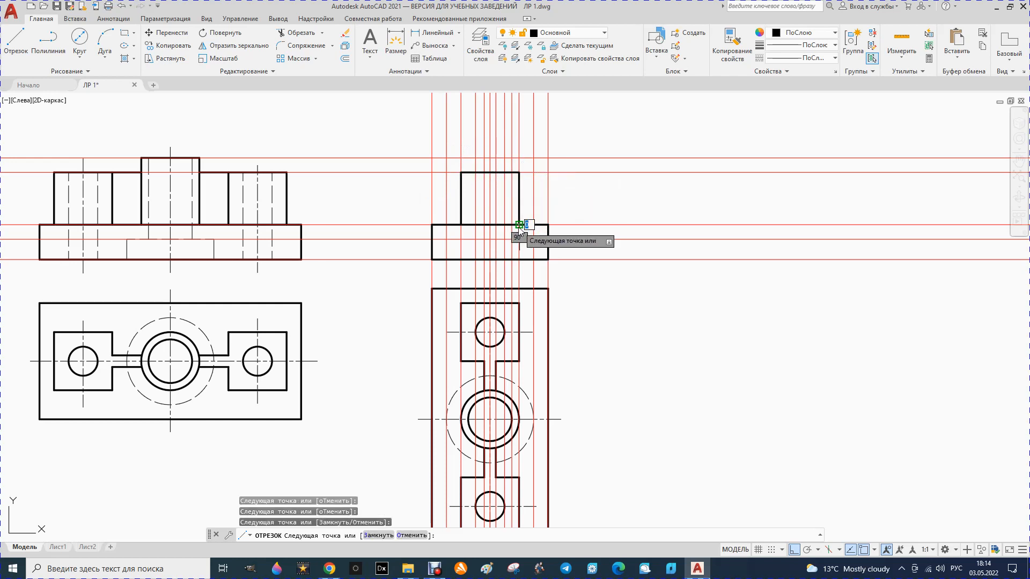
pyautogui.press('Escape')
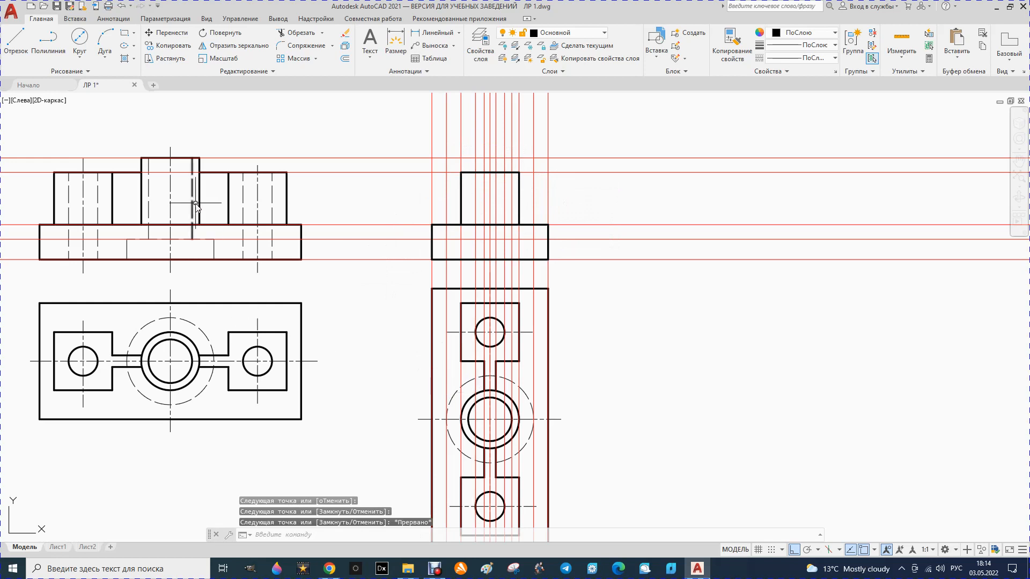
# - Draw the central cylinder's left, top and right edges above the block, up to the highest horizontal construction line
pyautogui.click(15, 41)
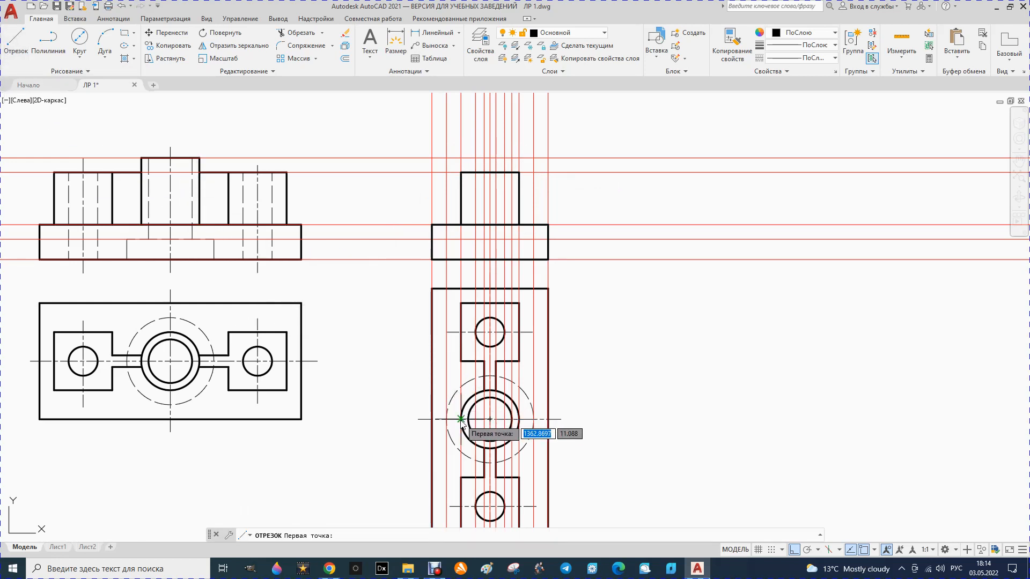
pyautogui.click(459, 158)
pyautogui.click(463, 159)
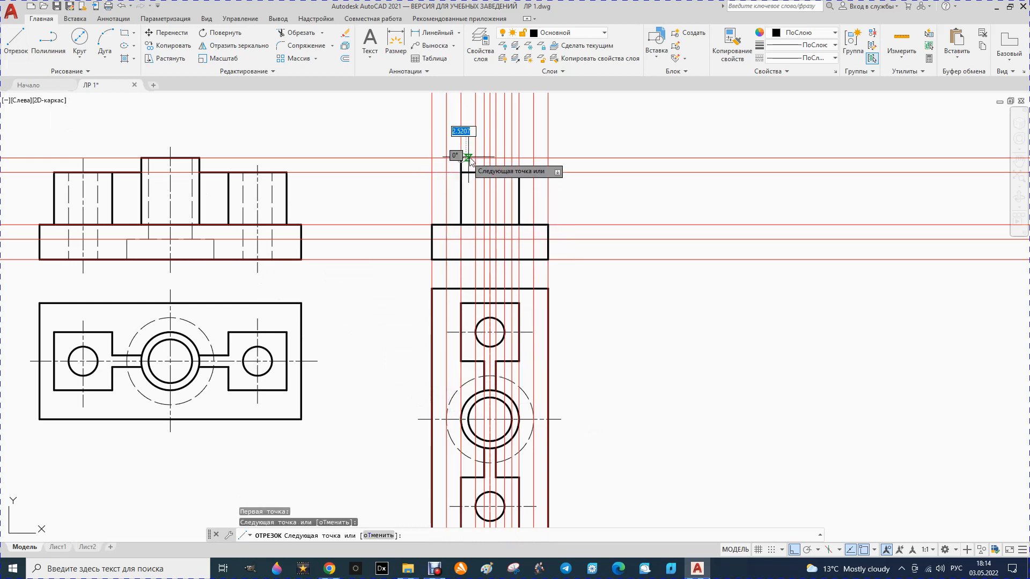
pyautogui.click(520, 158)
pyautogui.click(520, 173)
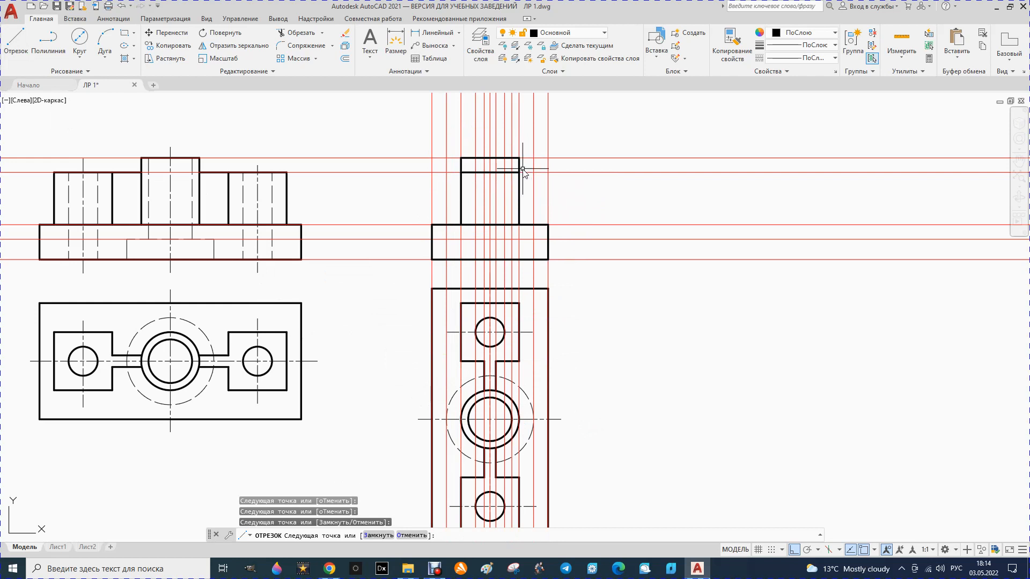
pyautogui.press('Escape')
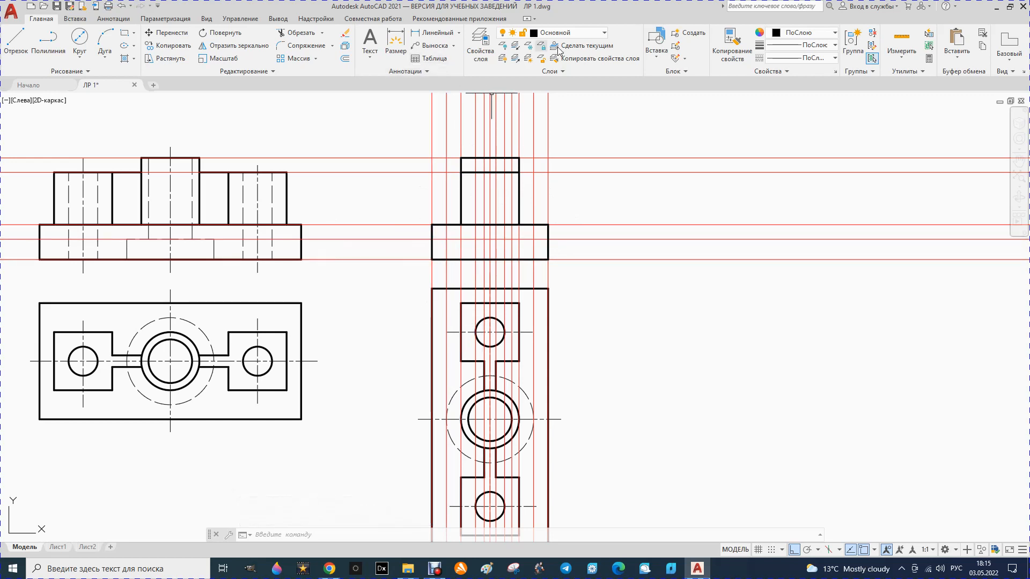
# - On the Осевой layer, draw the side view's vertical centre line from just below the base to just above the cylinder
pyautogui.click(605, 36)
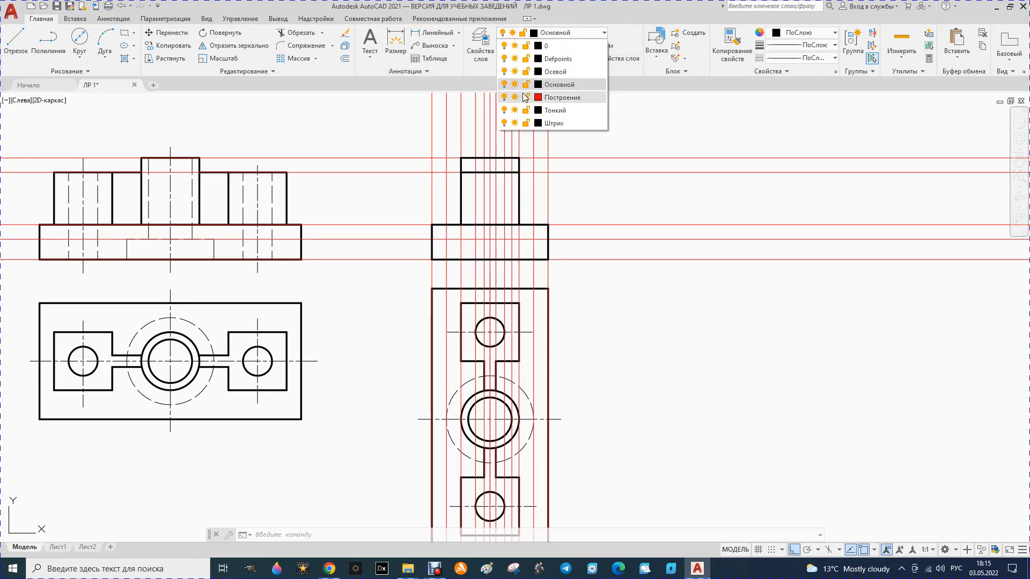
pyautogui.click(539, 78)
pyautogui.click(16, 39)
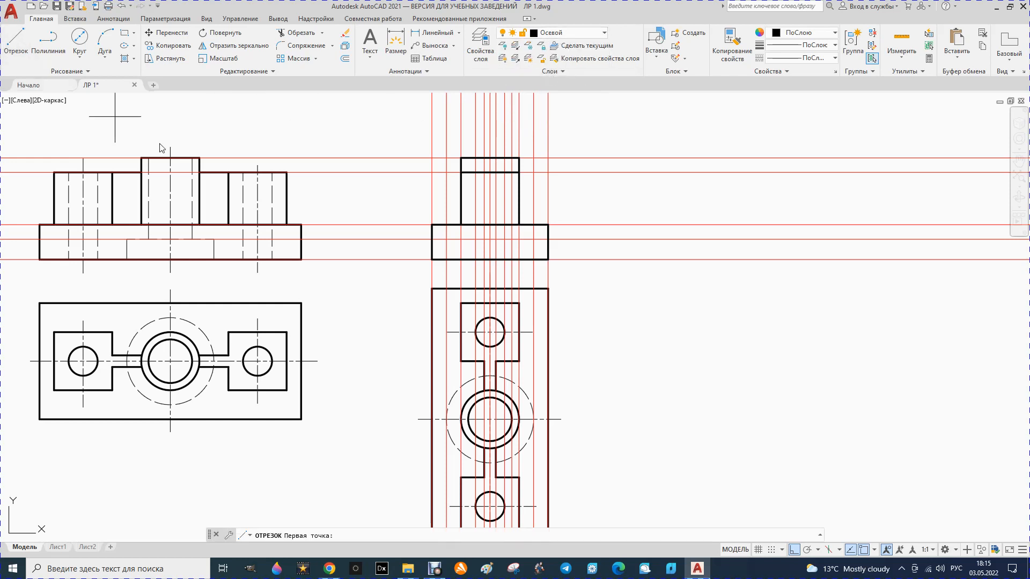
pyautogui.click(495, 273)
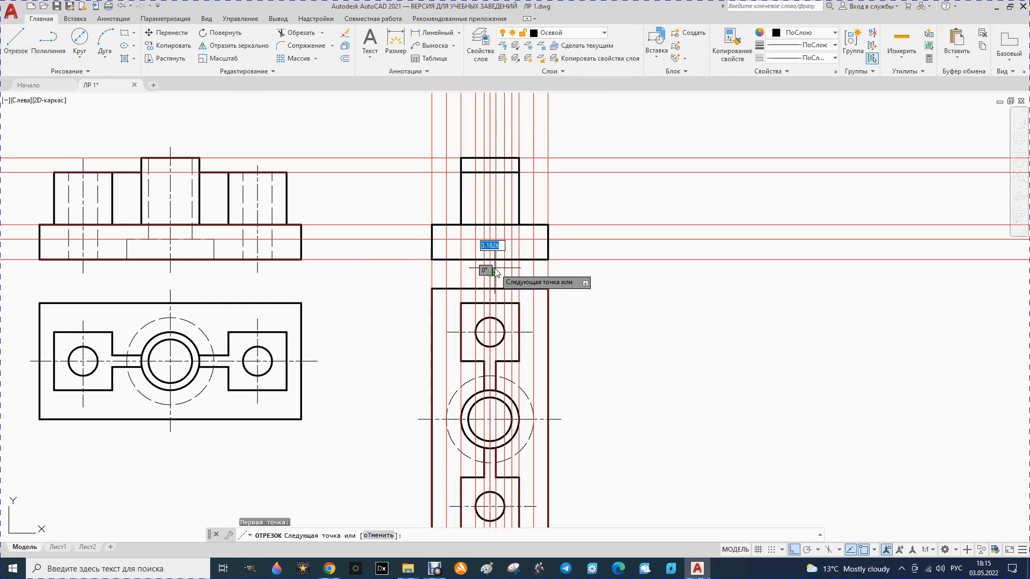
pyautogui.click(491, 146)
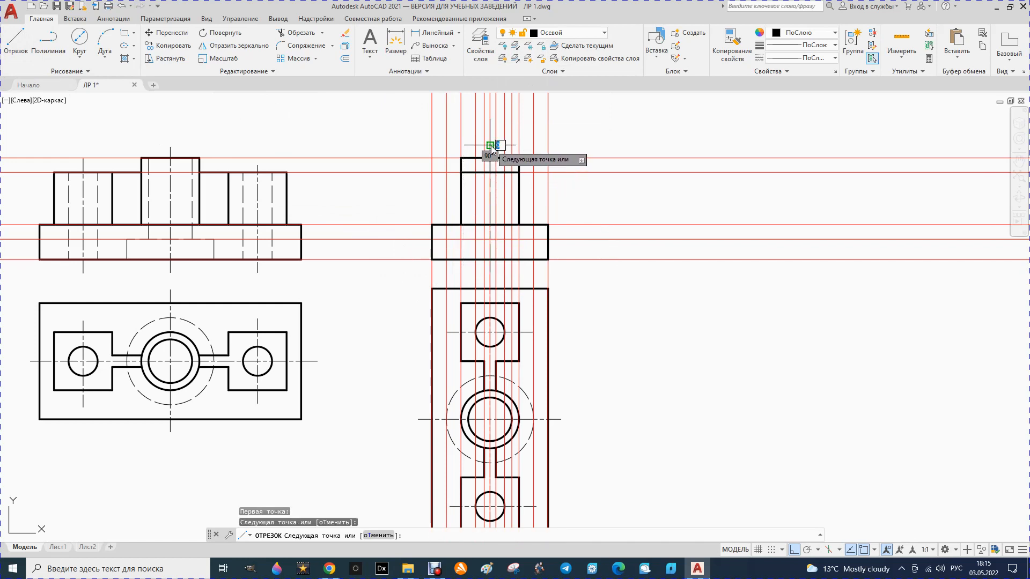
pyautogui.press('Escape')
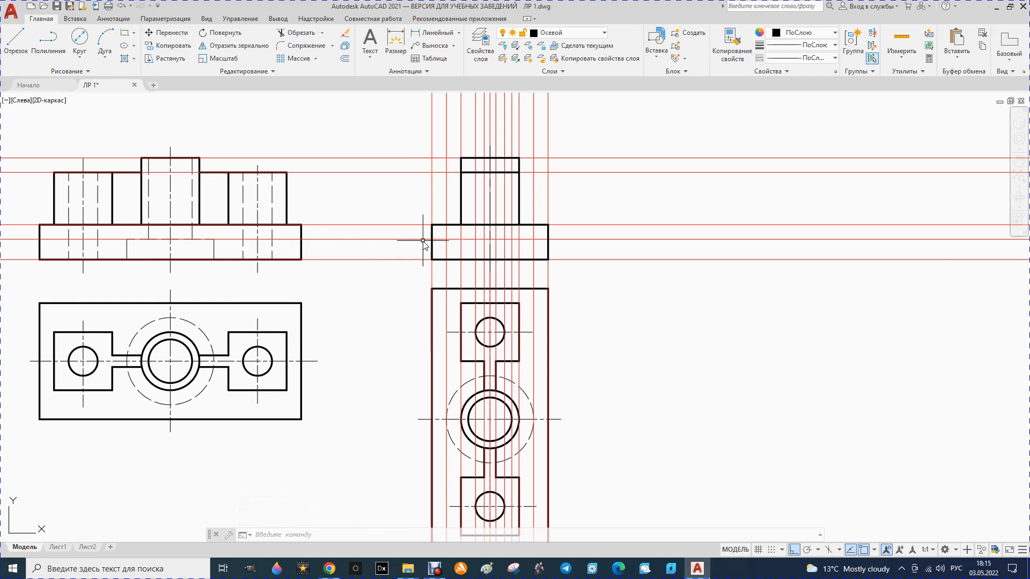
# - Set the linetype scale of the side view's vertical centre line to 0.5
pyautogui.rightClick(491, 210)
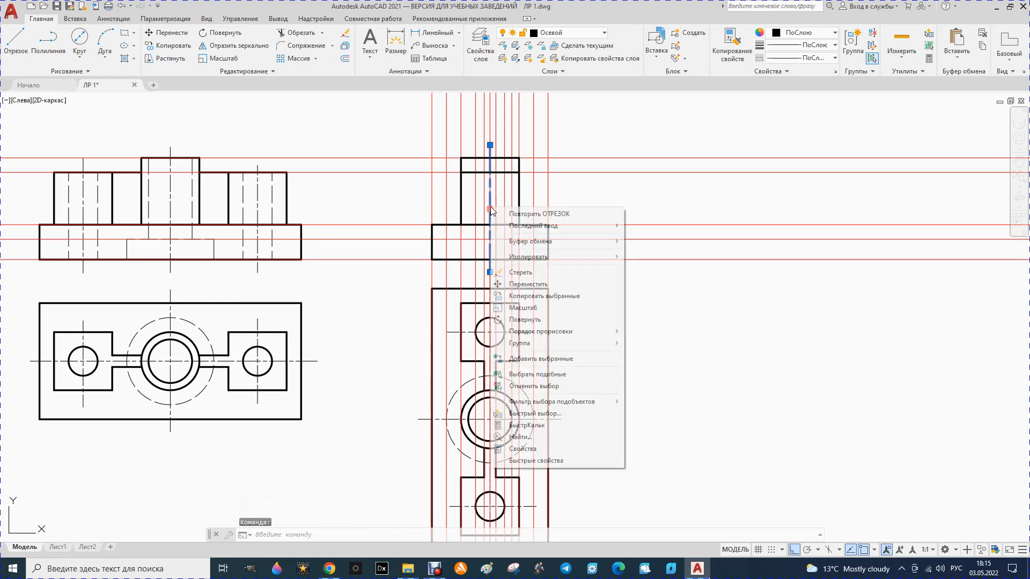
pyautogui.click(516, 450)
pyautogui.click(104, 97)
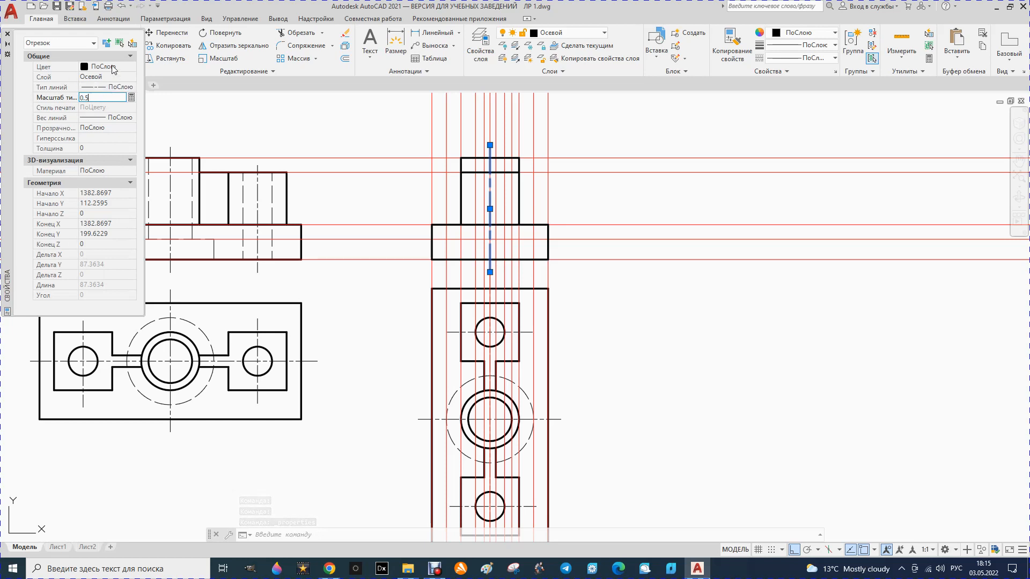
pyautogui.click(8, 34)
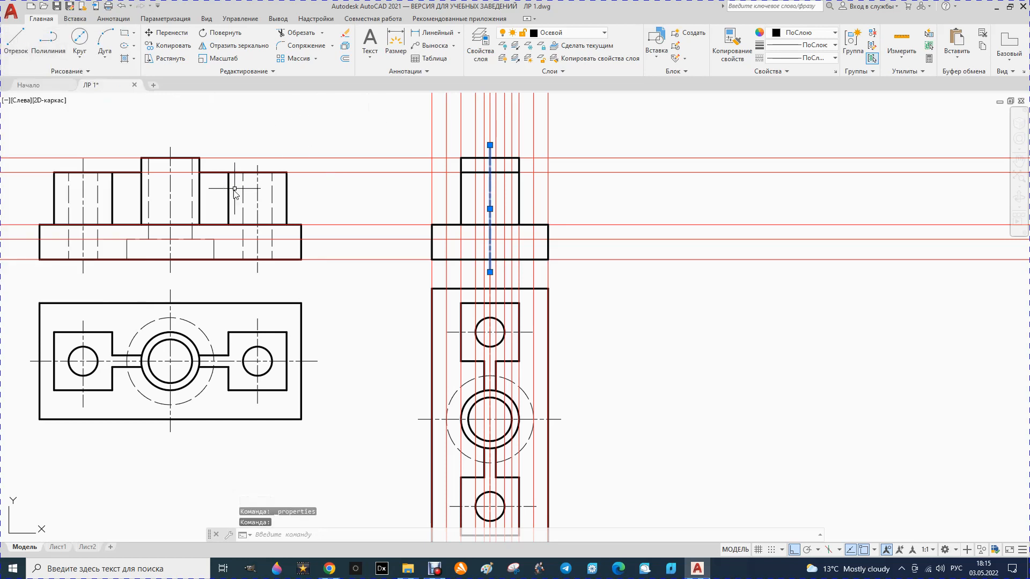
pyautogui.press('Escape')
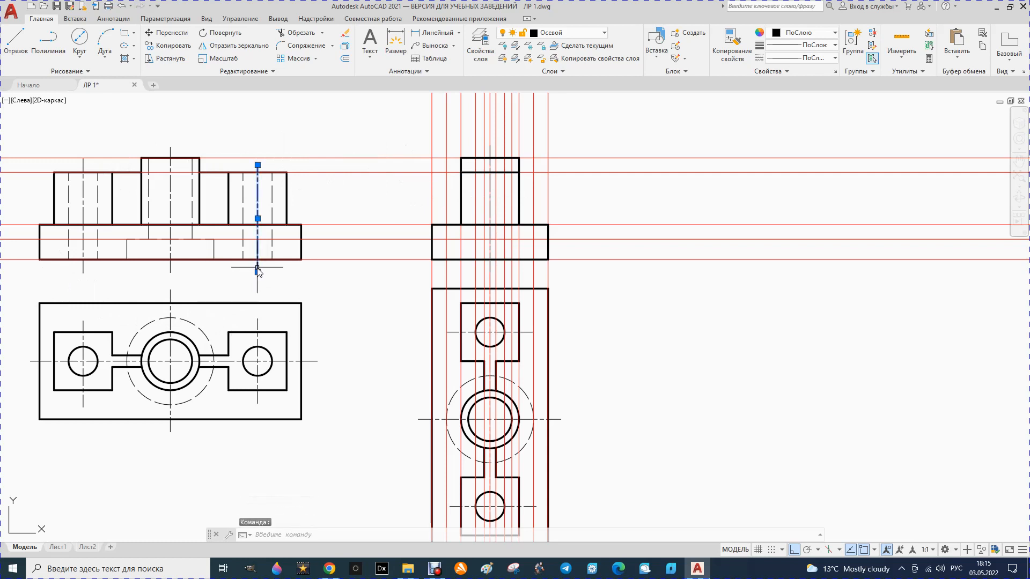
pyautogui.rightClick(257, 271)
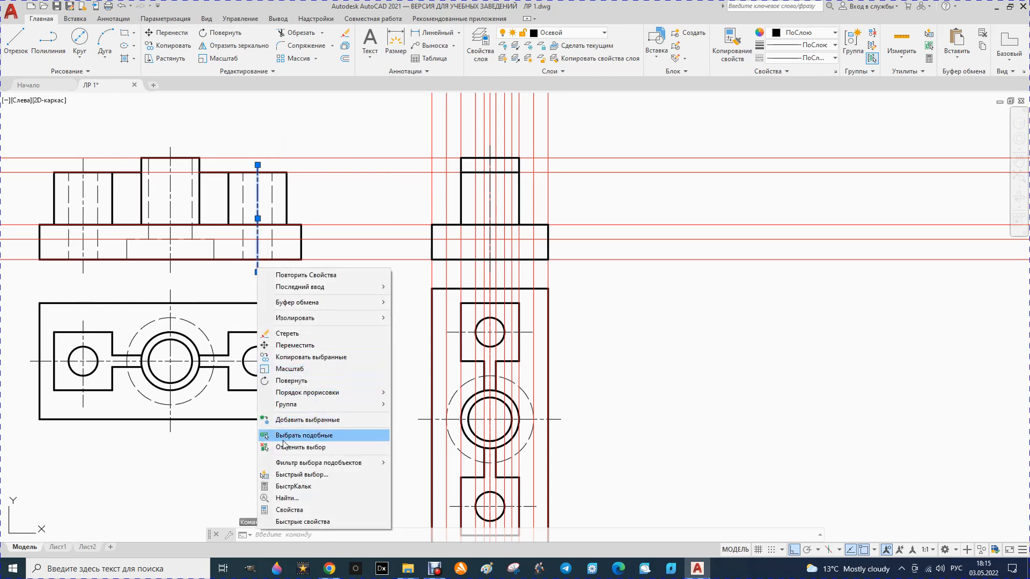
pyautogui.click(312, 207)
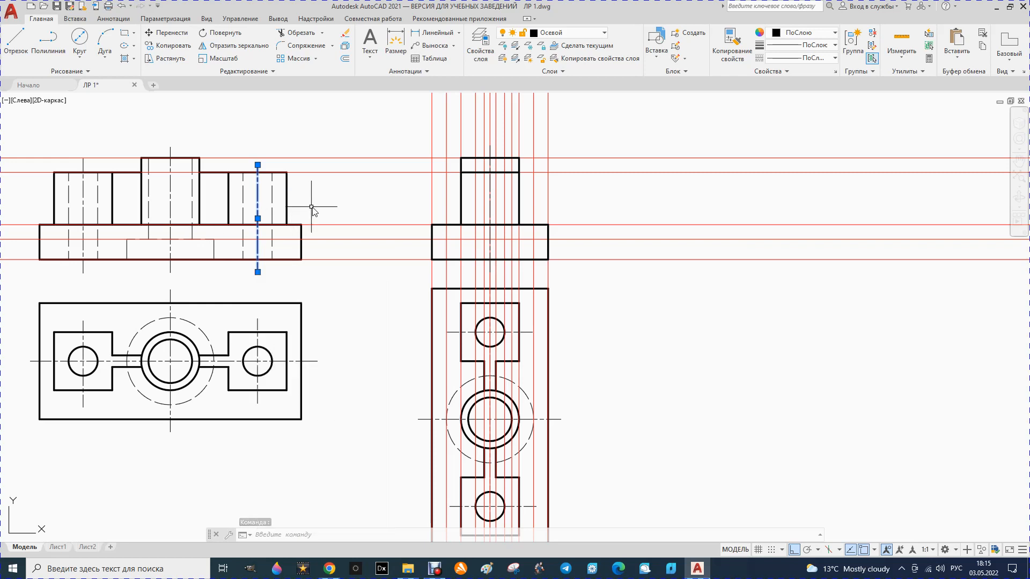
pyautogui.press('Escape')
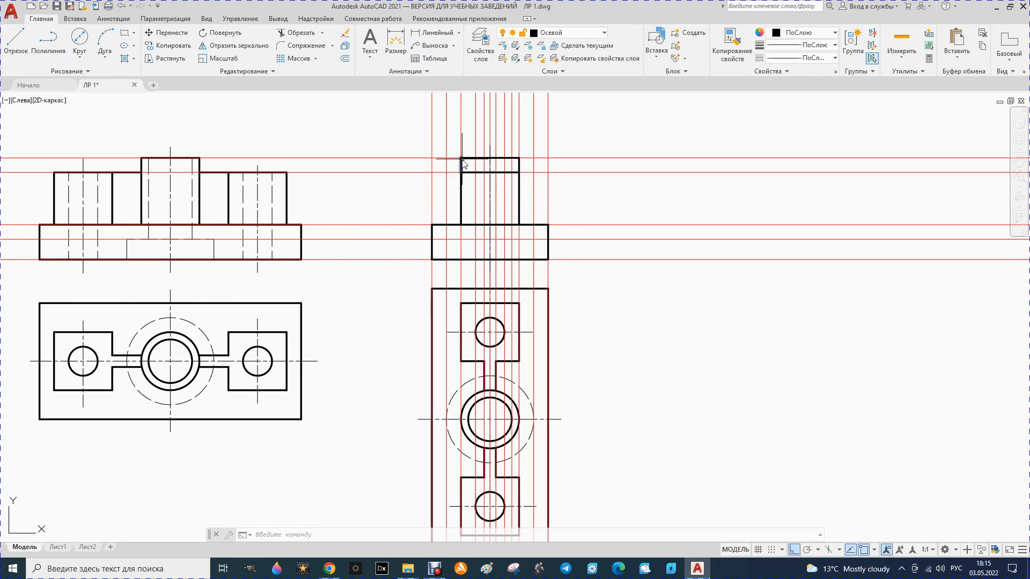
# - On the Штрих layer, draw the bore's left hidden line from the rotated top view's inner circle up to the cylinder top
pyautogui.click(605, 35)
pyautogui.click(554, 123)
pyautogui.click(16, 41)
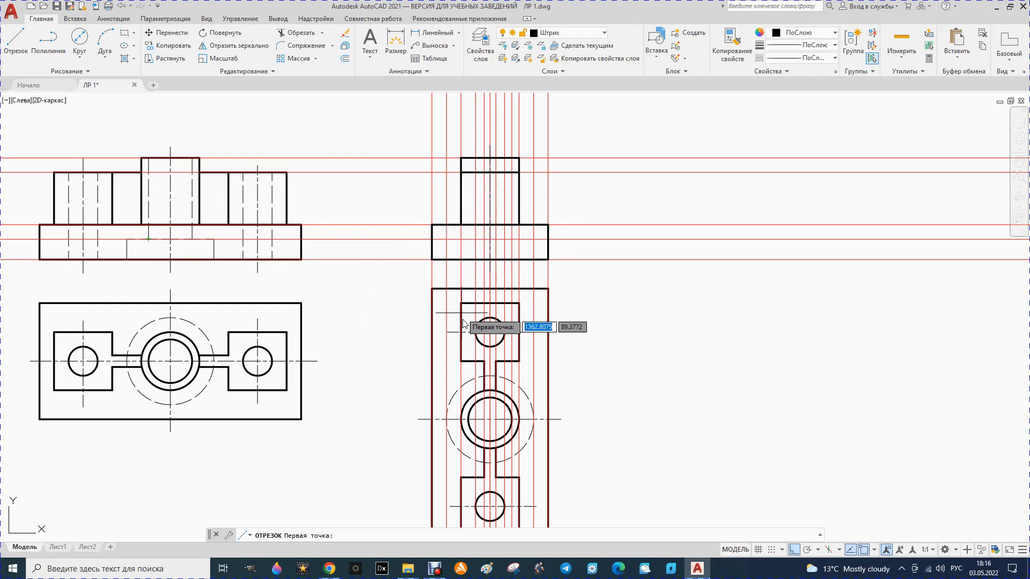
pyautogui.click(469, 419)
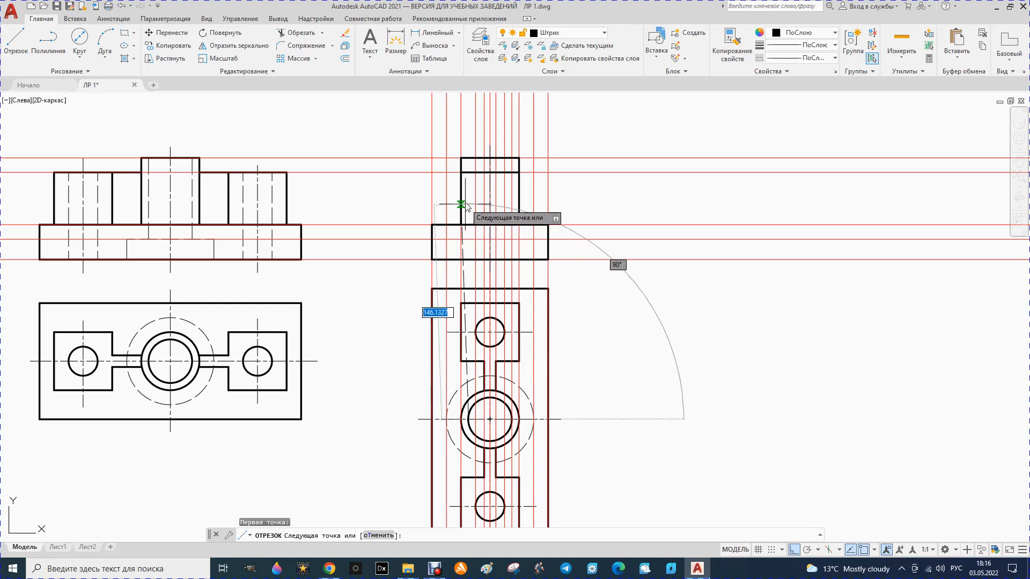
pyautogui.click(469, 158)
pyautogui.press('Escape')
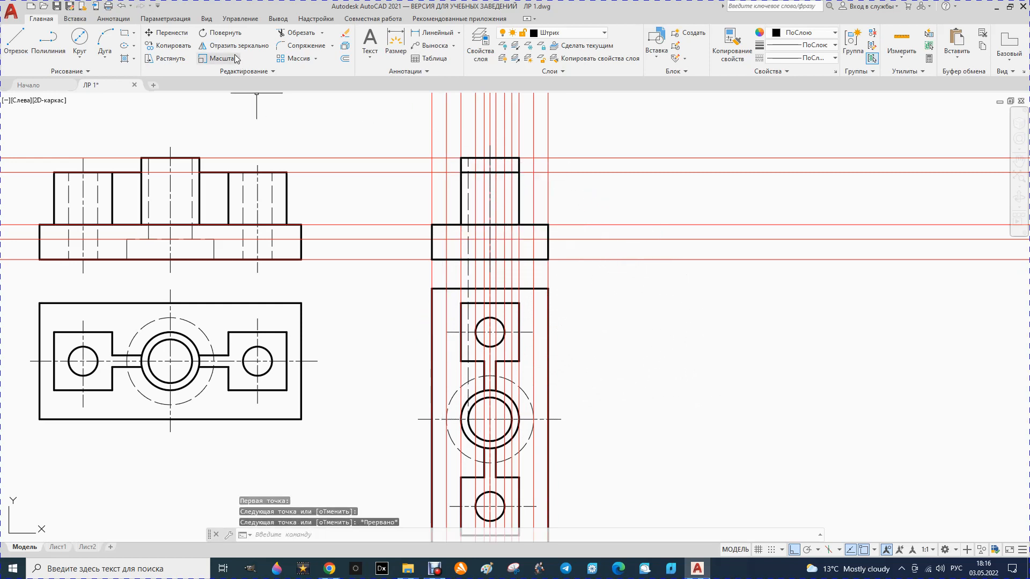
# - Trim away the bore's left hidden line below the side view's base, down to the rotated top view's circle
pyautogui.click(302, 34)
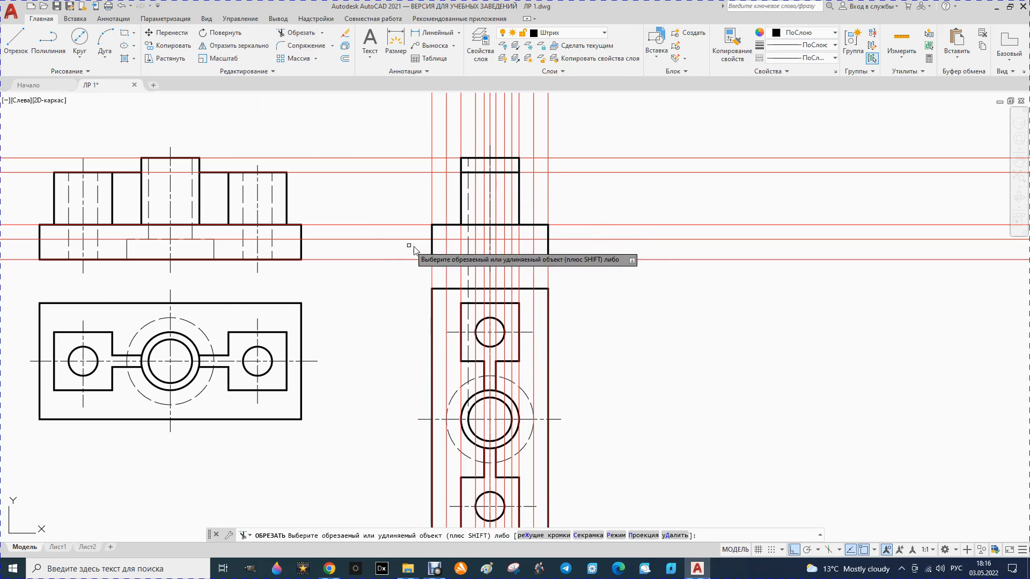
pyautogui.click(468, 280)
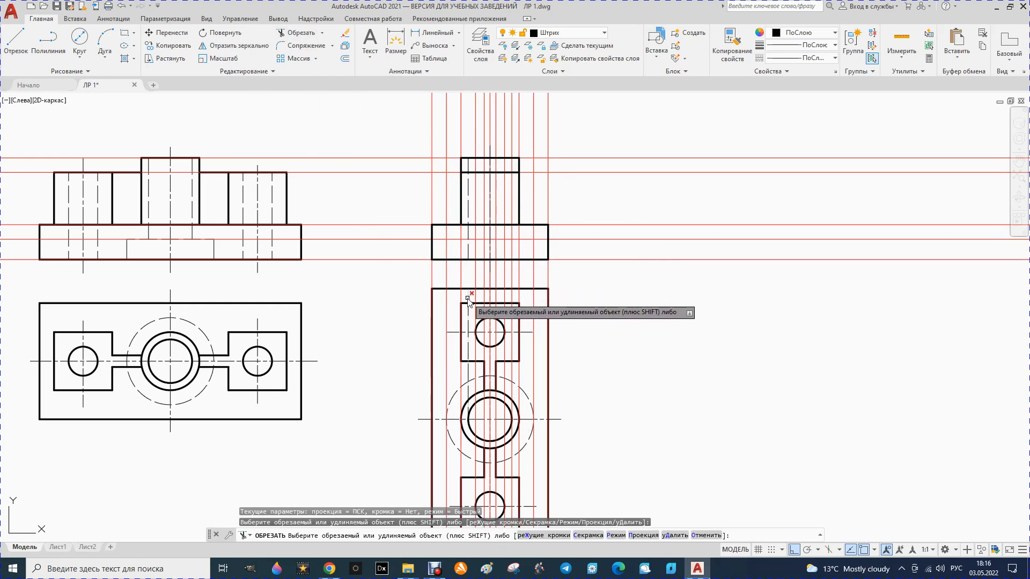
pyautogui.click(469, 297)
pyautogui.click(469, 315)
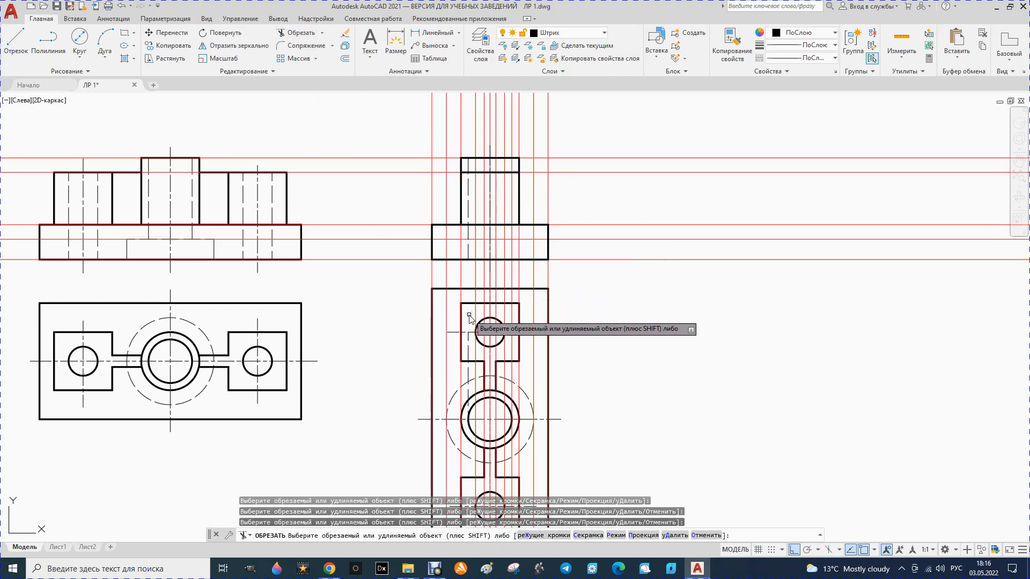
pyautogui.click(469, 354)
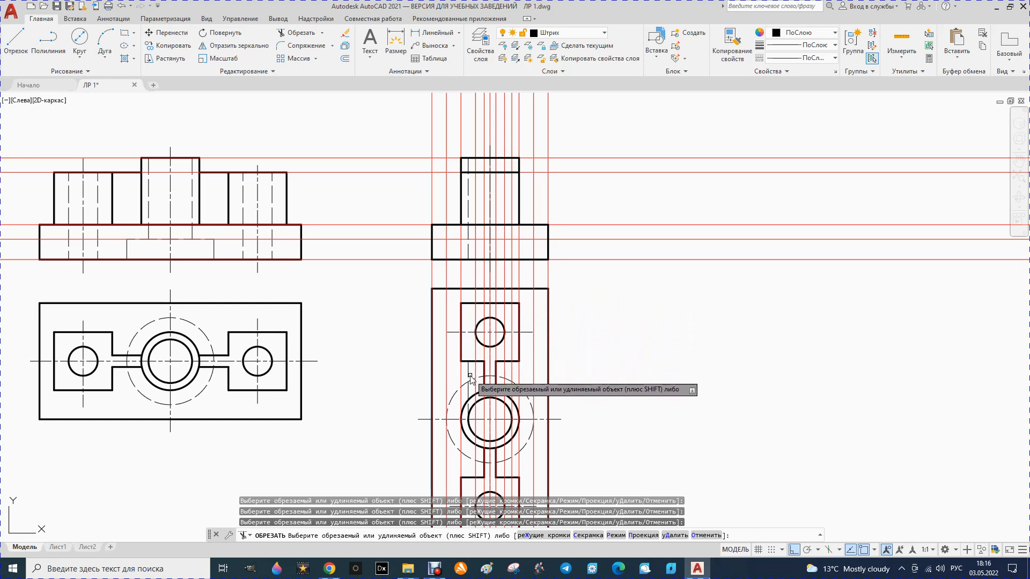
pyautogui.scroll(2, 460, 430)
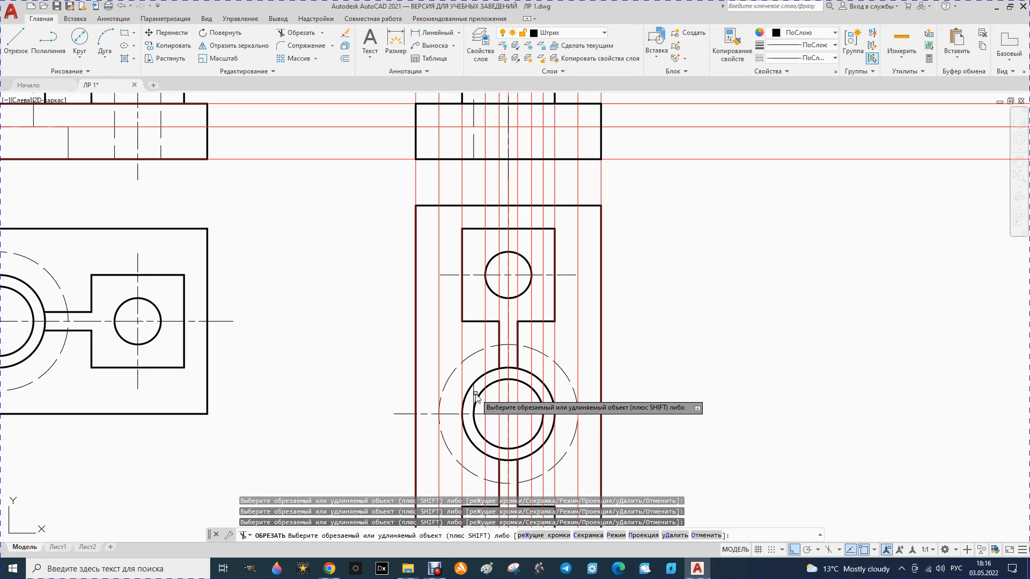
pyautogui.scroll(-1, 442, 373)
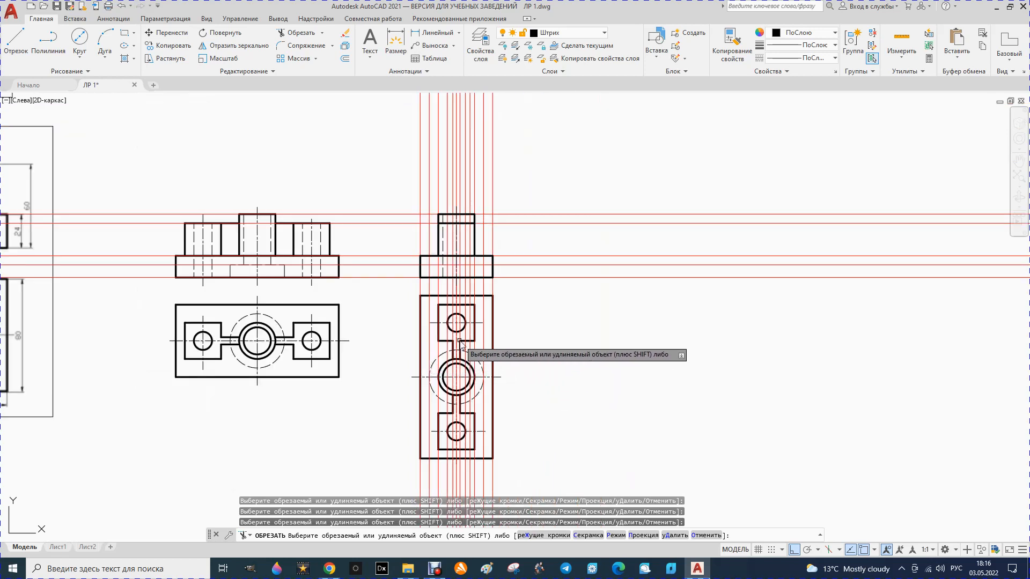
pyautogui.scroll(-1, 404, 300)
# - Draw the bore's right hidden line in the side view from the base's bottom edge up to the cylinder top
pyautogui.click(16, 42)
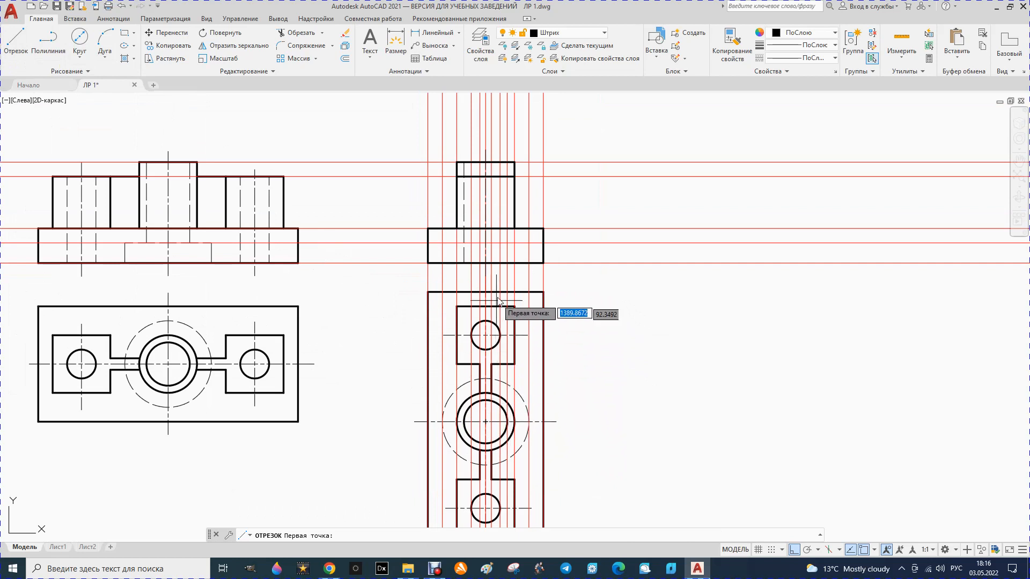
pyautogui.click(506, 263)
pyautogui.click(505, 163)
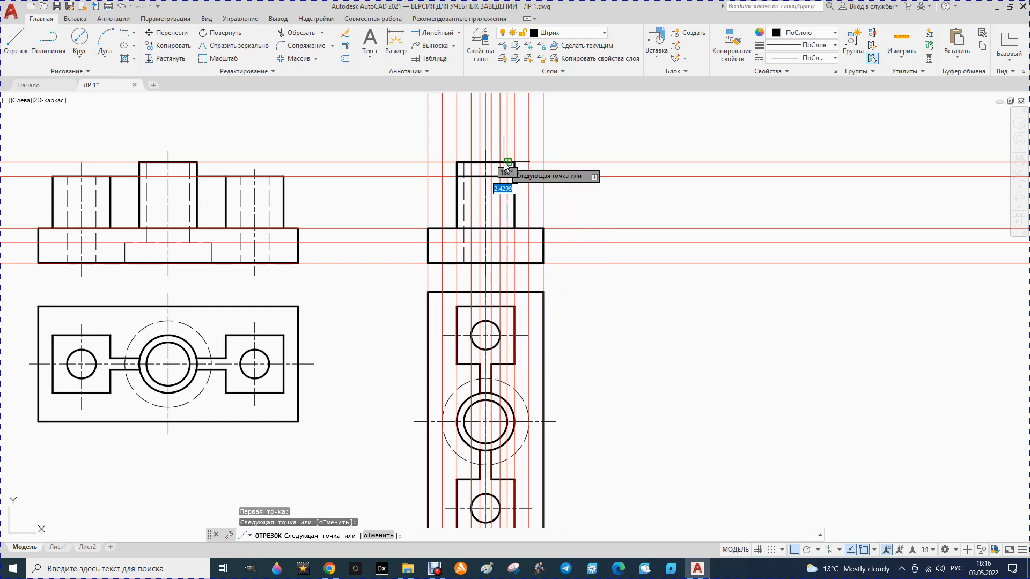
pyautogui.press('Escape')
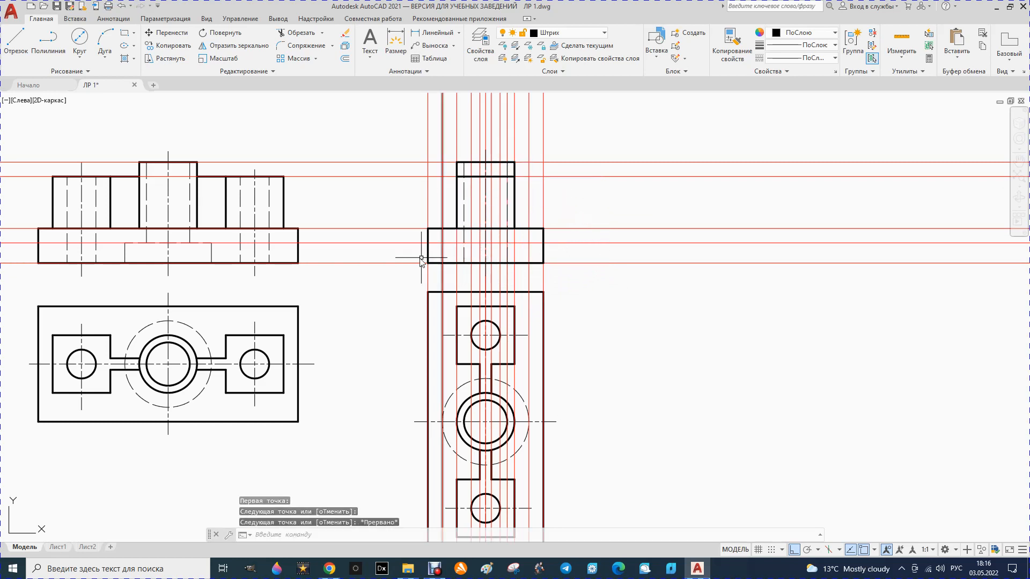
# - Draw the bottom recess's left, right and top hidden edges in the base, up to the recess-height construction line
pyautogui.click(11, 47)
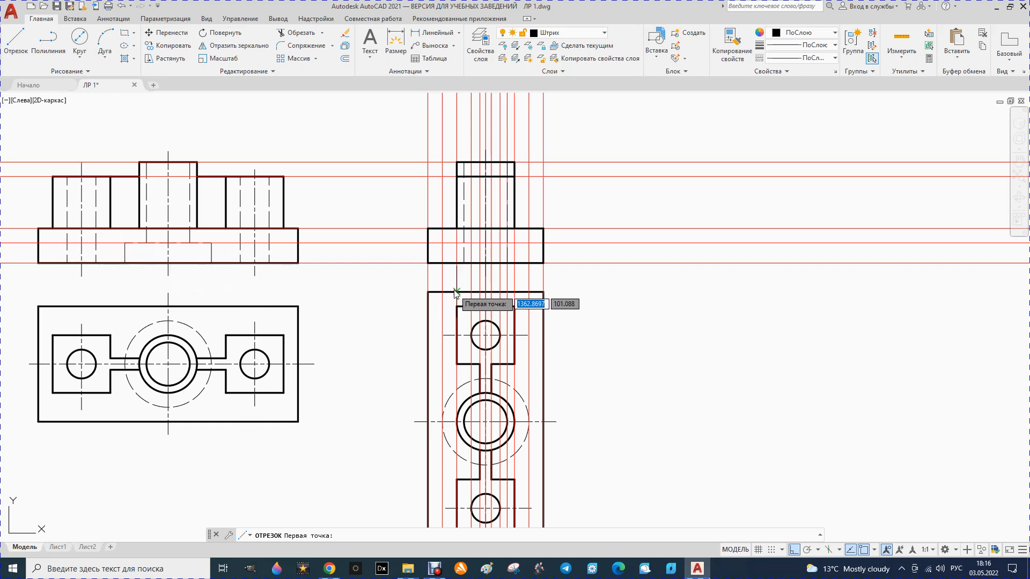
pyautogui.click(441, 265)
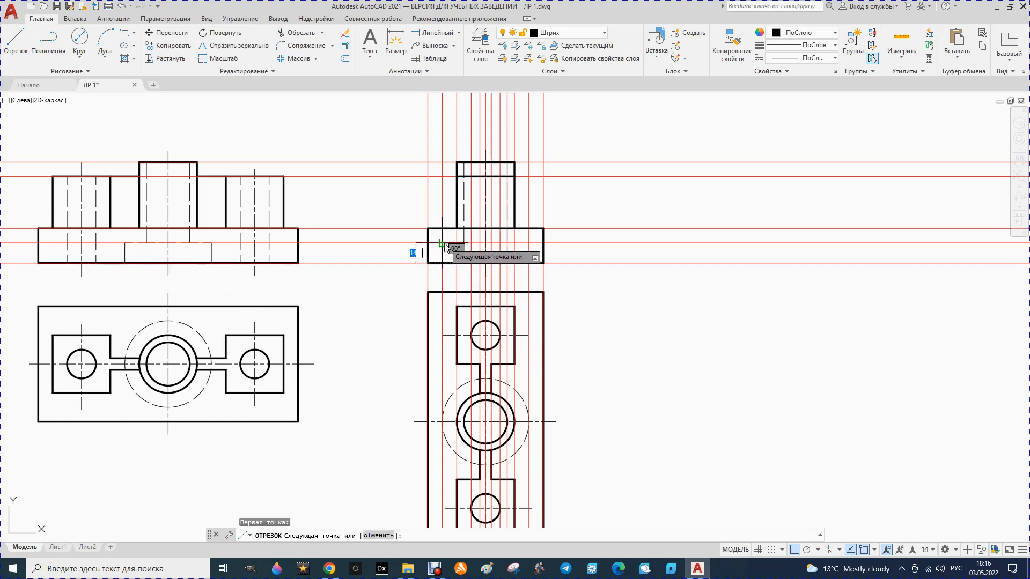
pyautogui.press('Escape')
pyautogui.click(15, 43)
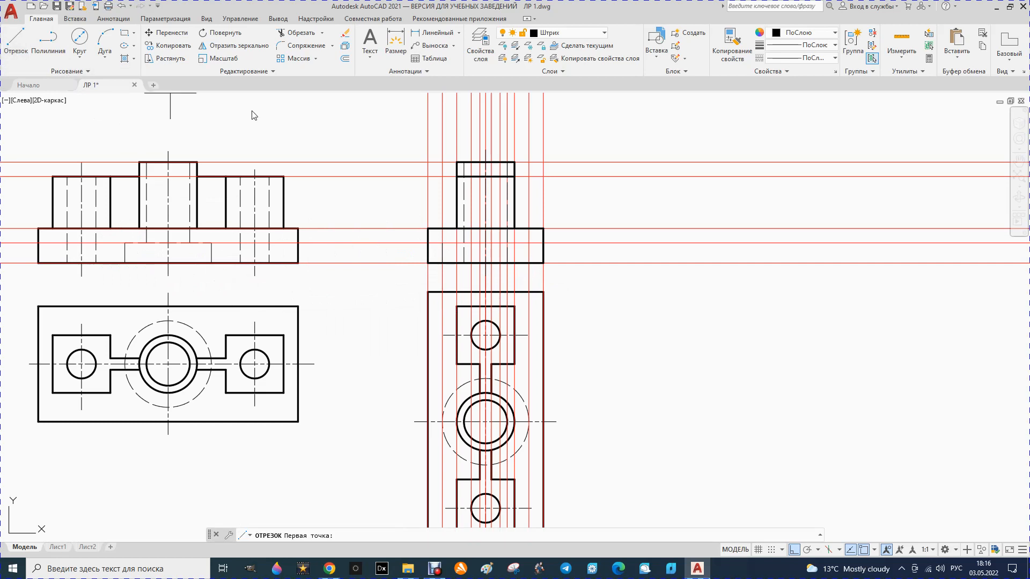
pyautogui.click(529, 263)
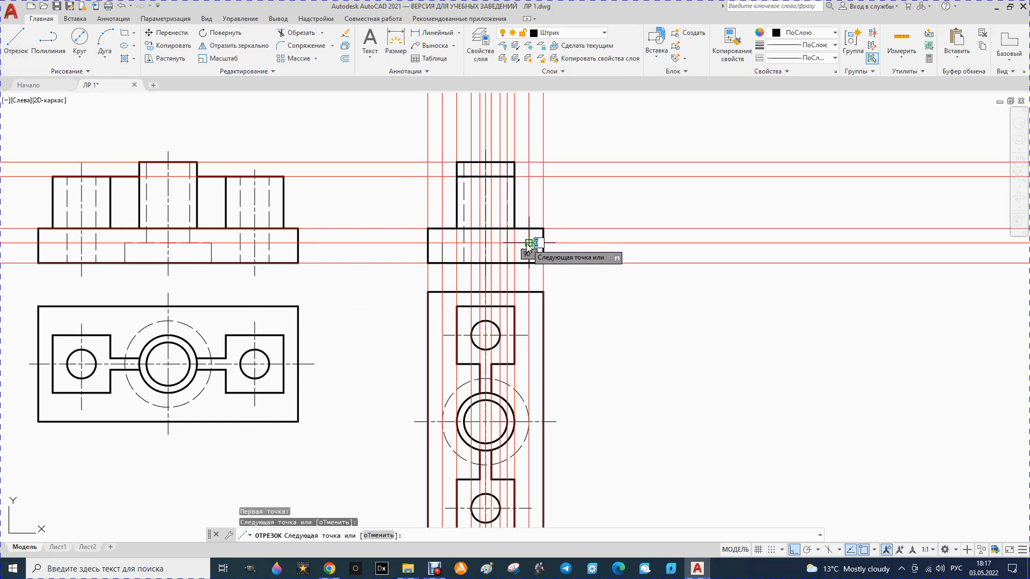
pyautogui.click(442, 243)
pyautogui.press('Escape')
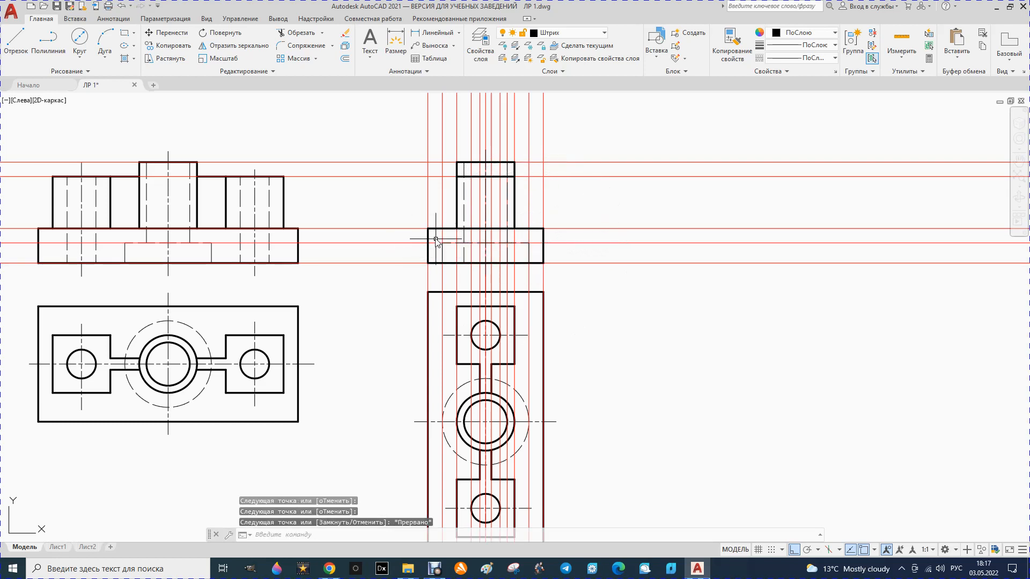
# - Trim the bore's left and right hidden lines below the top of the recess in the base
pyautogui.click(298, 33)
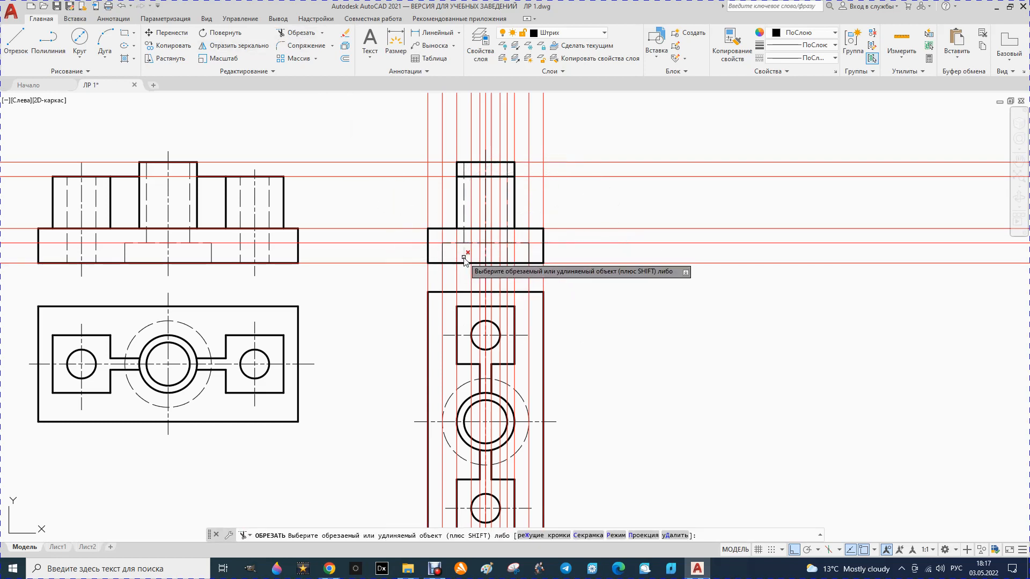
pyautogui.click(462, 257)
pyautogui.click(508, 257)
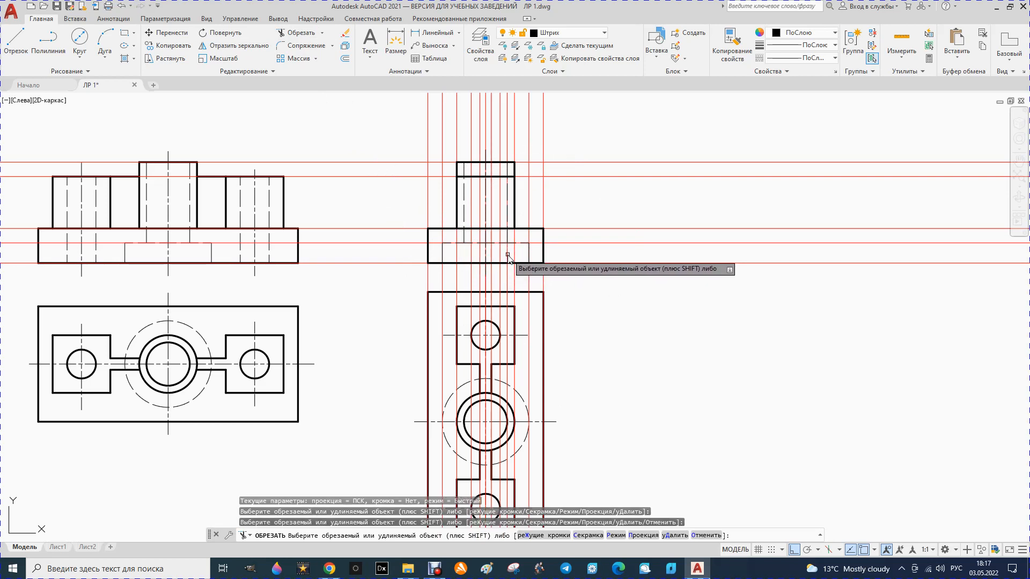
pyautogui.click(508, 255)
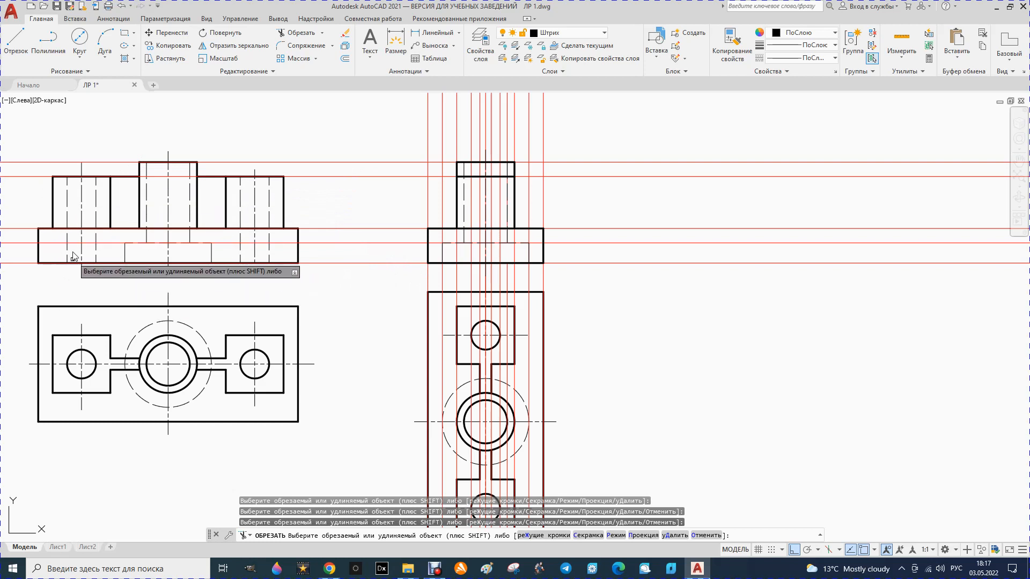
# - Draw the block hole's left and right hidden lines from the base's bottom edge up to the cylinder top
pyautogui.click(20, 46)
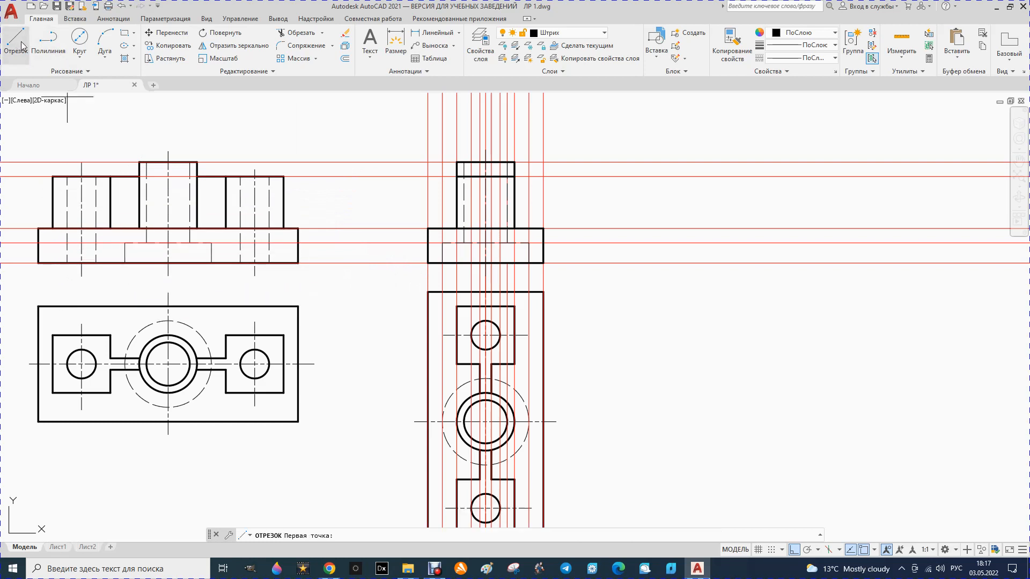
pyautogui.click(472, 263)
pyautogui.click(471, 162)
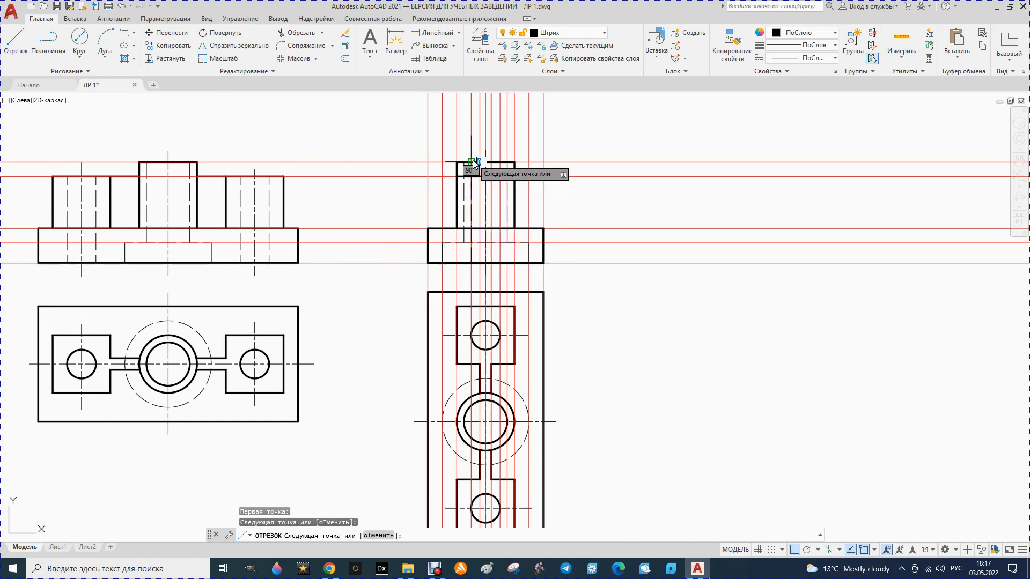
pyautogui.press('Escape')
pyautogui.click(9, 41)
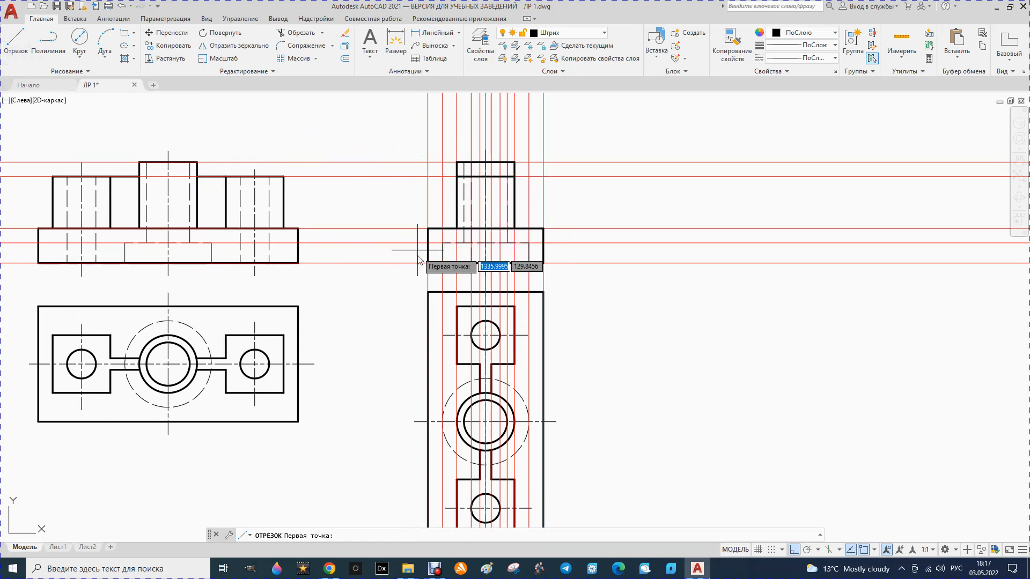
pyautogui.click(471, 264)
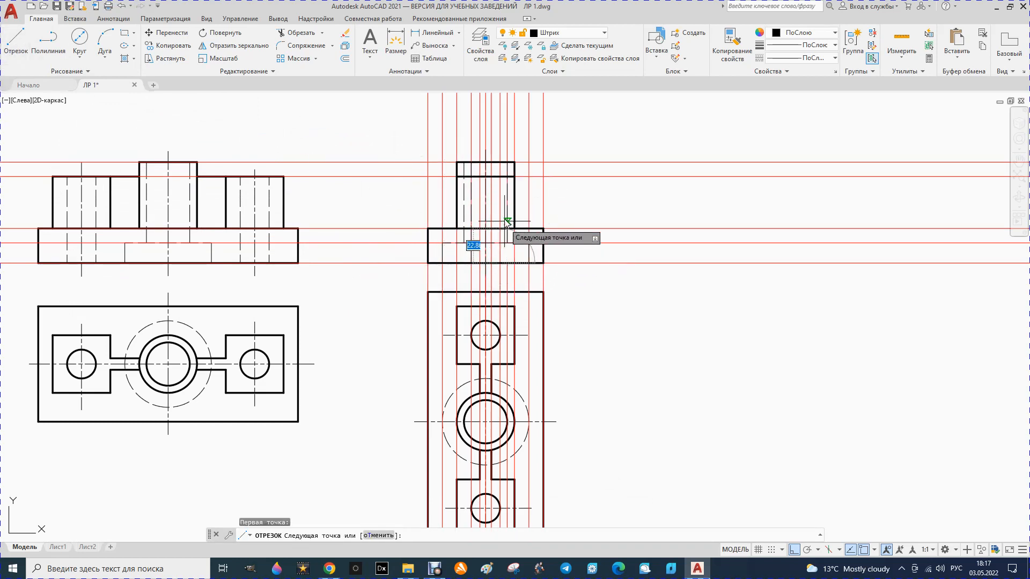
pyautogui.click(502, 161)
pyautogui.press('Escape')
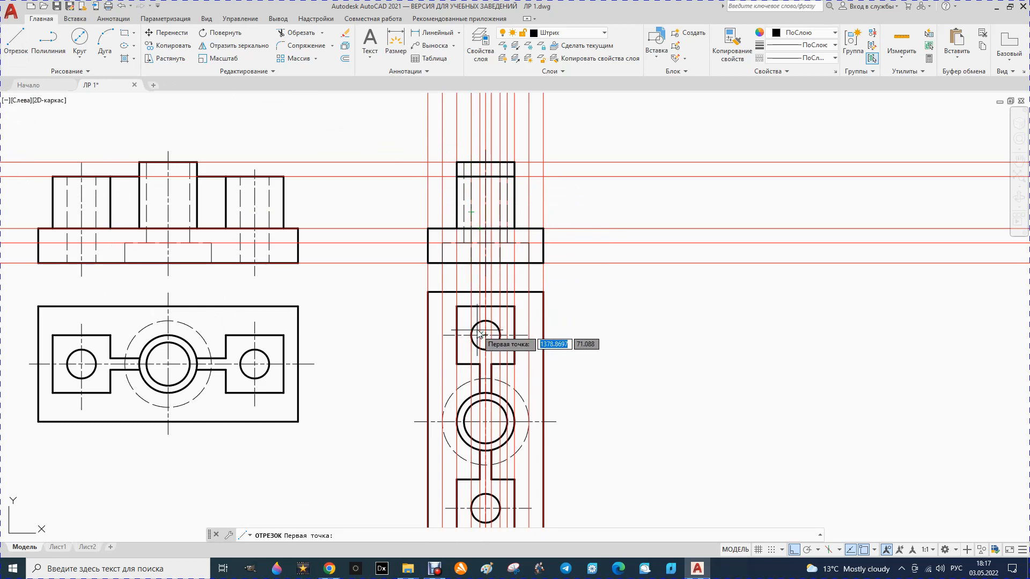
# - Draw the rib's two hidden edges beside the centre line, from the base's top edge up to the block-top construction line
pyautogui.click(480, 229)
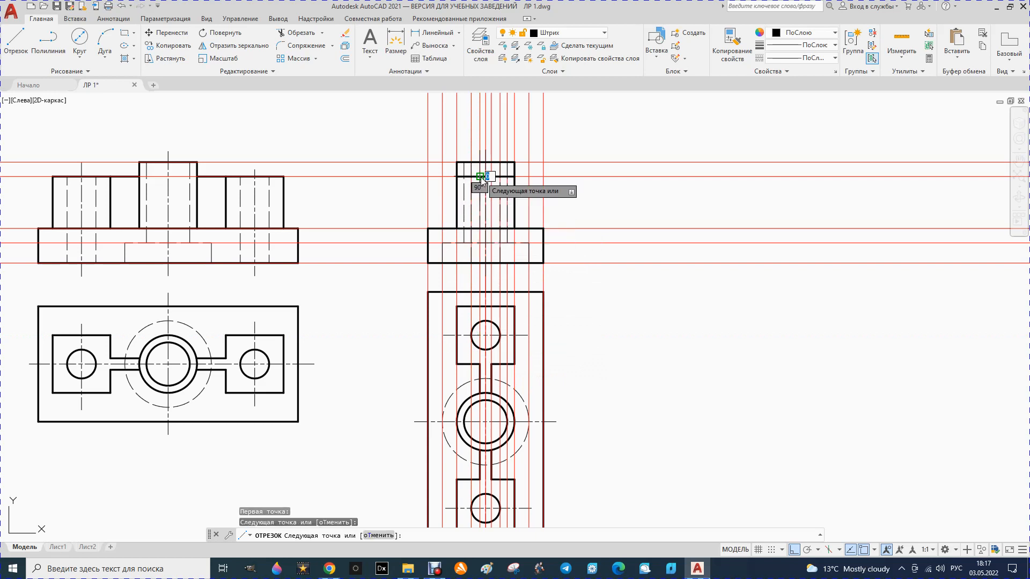
pyautogui.press('Escape')
pyautogui.click(16, 42)
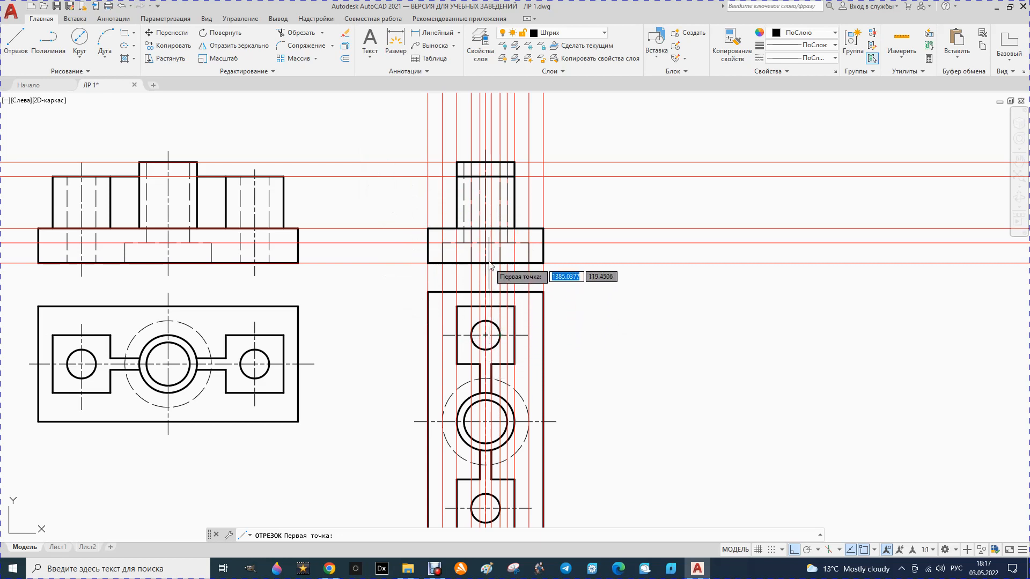
pyautogui.click(491, 229)
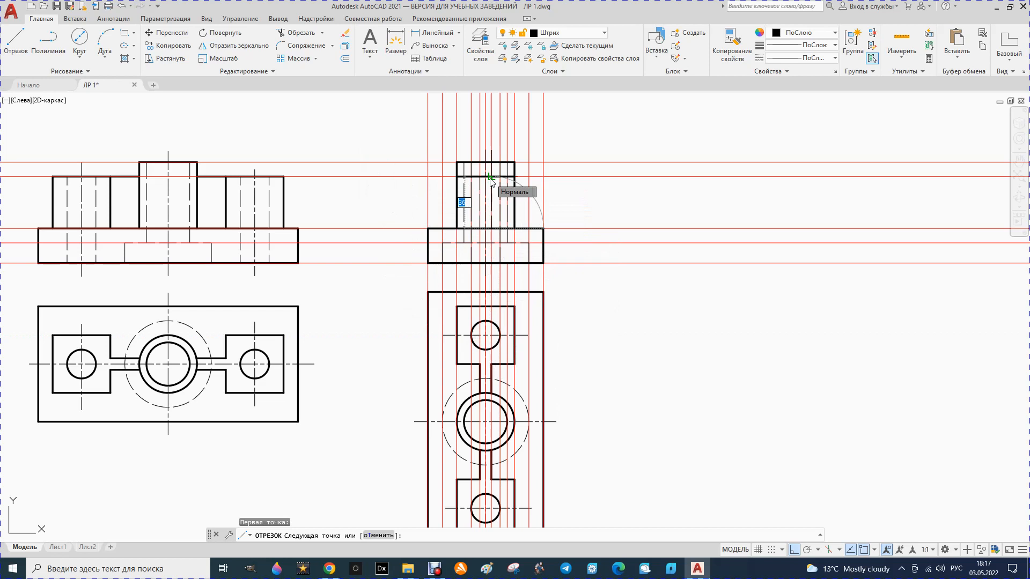
pyautogui.press('Escape')
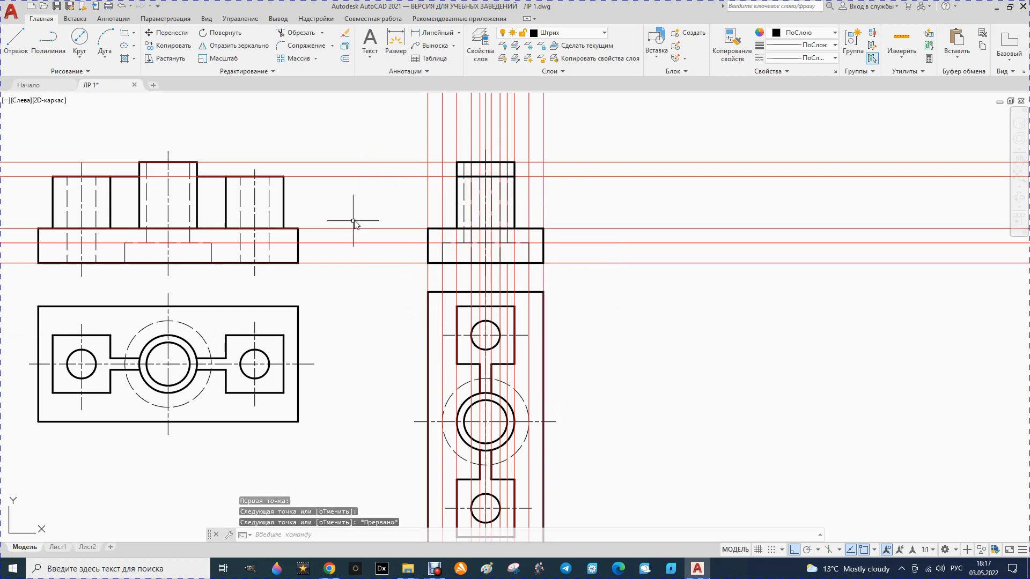
# - Delete the horizontal and vertical construction lines running through the front, side and rotated top views
pyautogui.moveTo(417, 125); pyautogui.dragTo(523, 125)
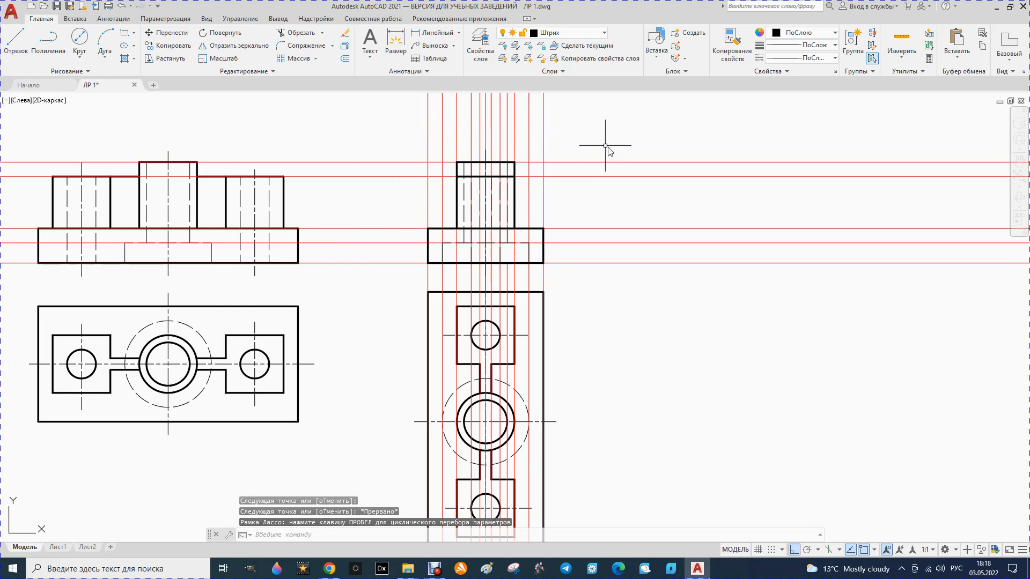
pyautogui.click(593, 150)
pyautogui.press('Escape')
pyautogui.moveTo(644, 262)
pyautogui.mouseDown()
pyautogui.moveTo(612, 157)
pyautogui.moveTo(622, 147)
pyautogui.moveTo(558, 126)
pyautogui.moveTo(394, 118)
pyautogui.mouseUp()
pyautogui.press('Delete')
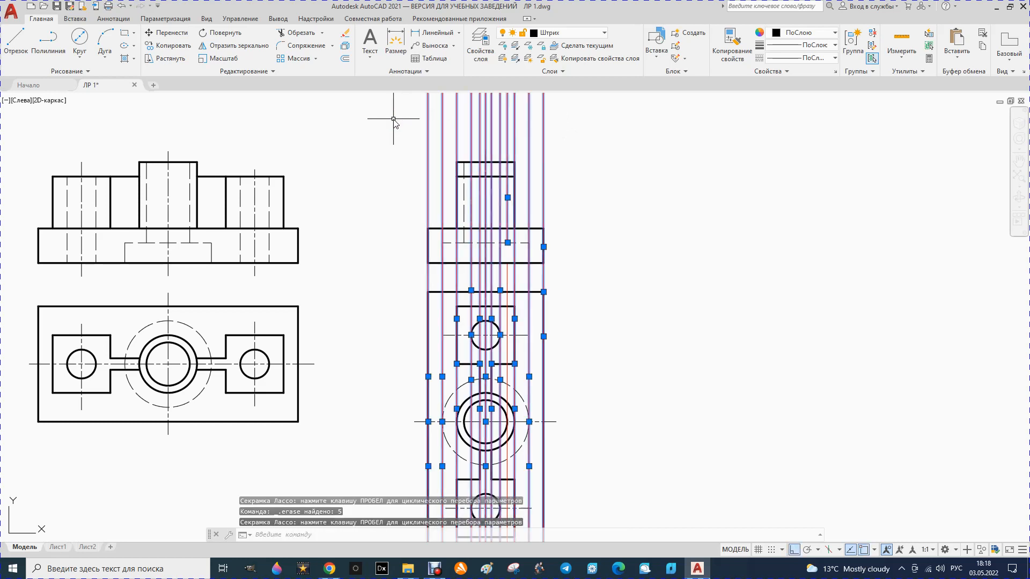
pyautogui.press('Delete')
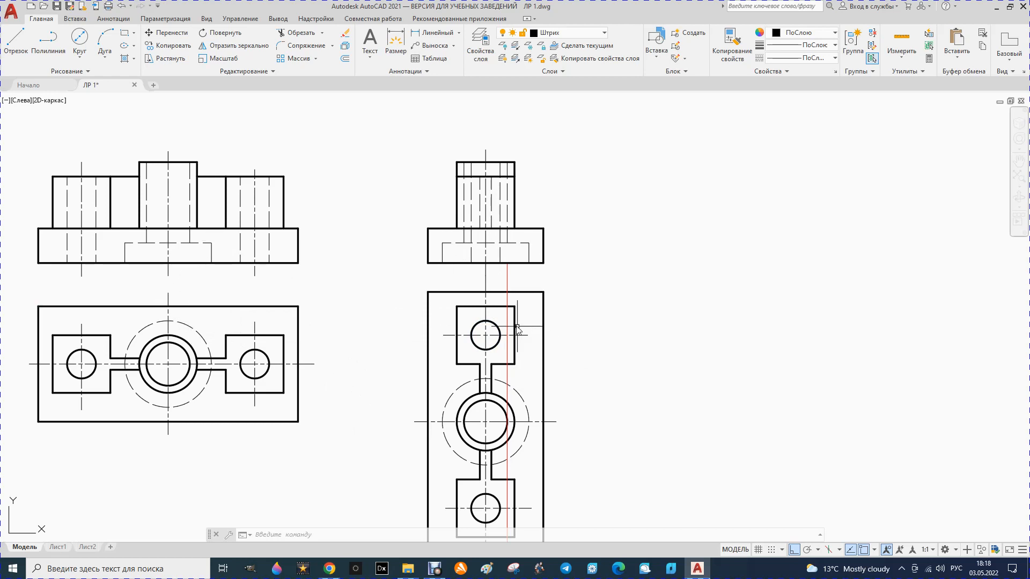
# - Break the shared vertical centre line between the side view's base and the rotated top view's upper edge
pyautogui.click(89, 71)
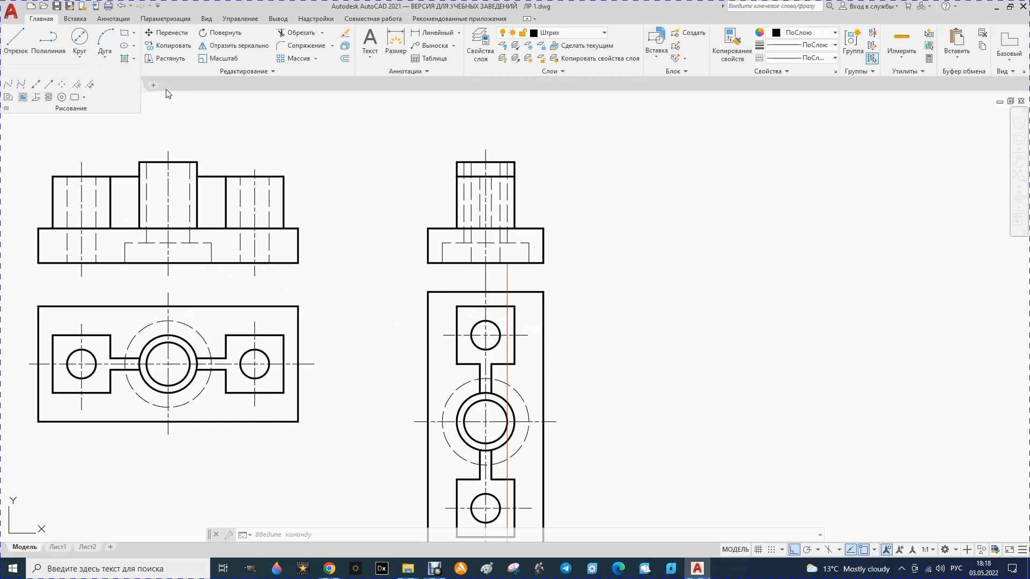
pyautogui.click(275, 72)
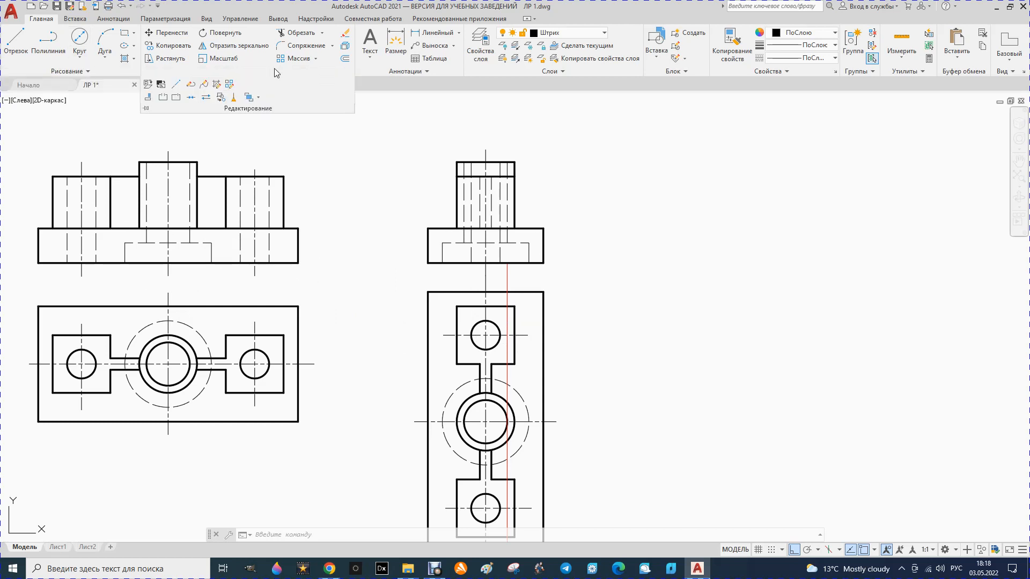
pyautogui.click(176, 97)
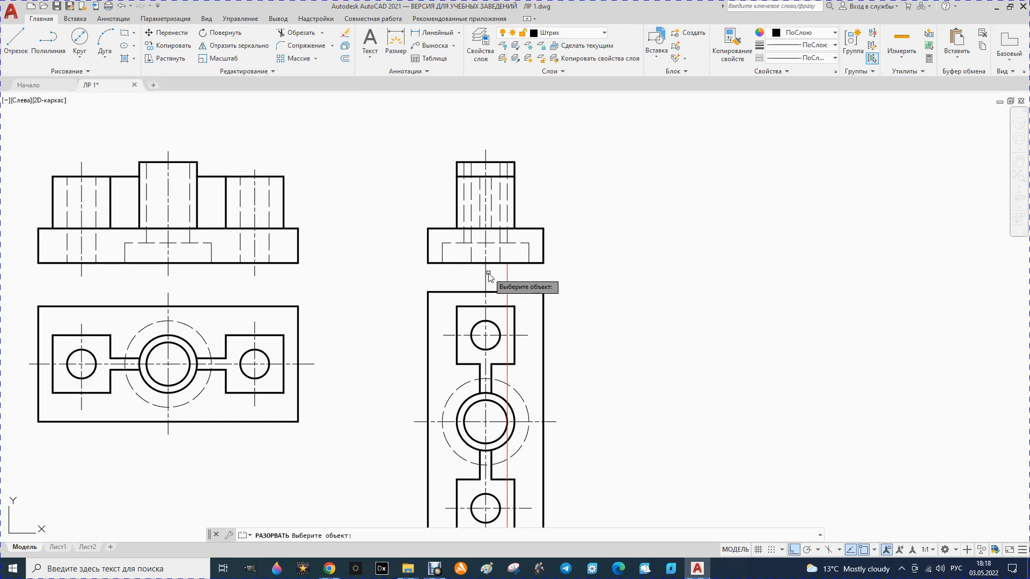
pyautogui.click(487, 273)
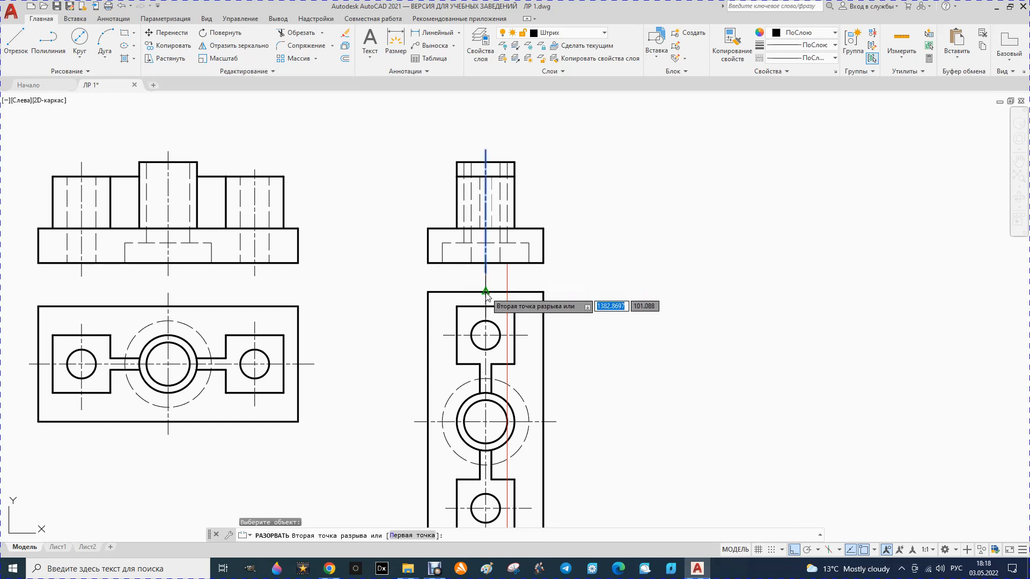
pyautogui.click(486, 292)
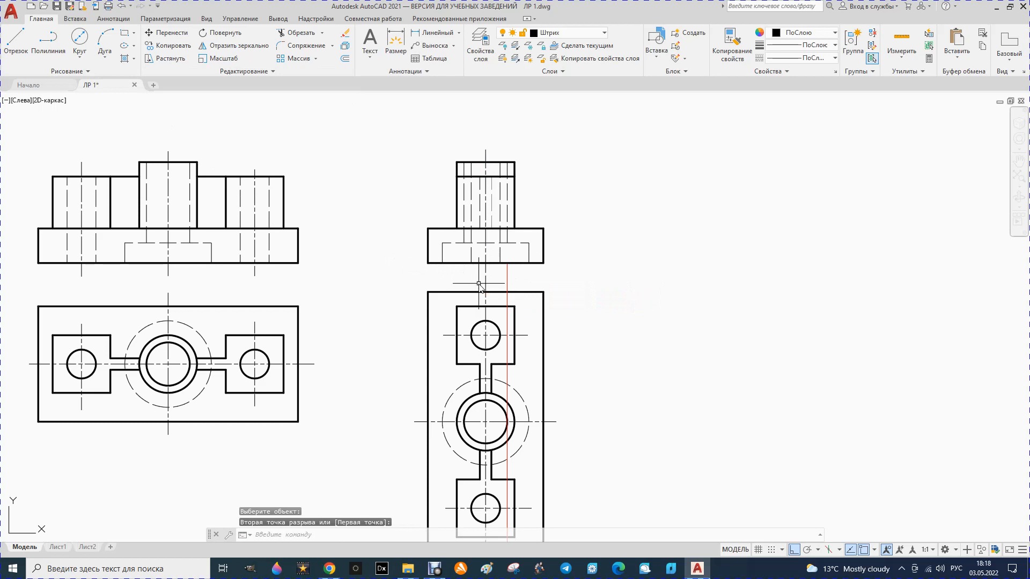
# - Shorten the rotated top view's vertical centre line so that it ends at the view's upper edge
pyautogui.click(486, 283)
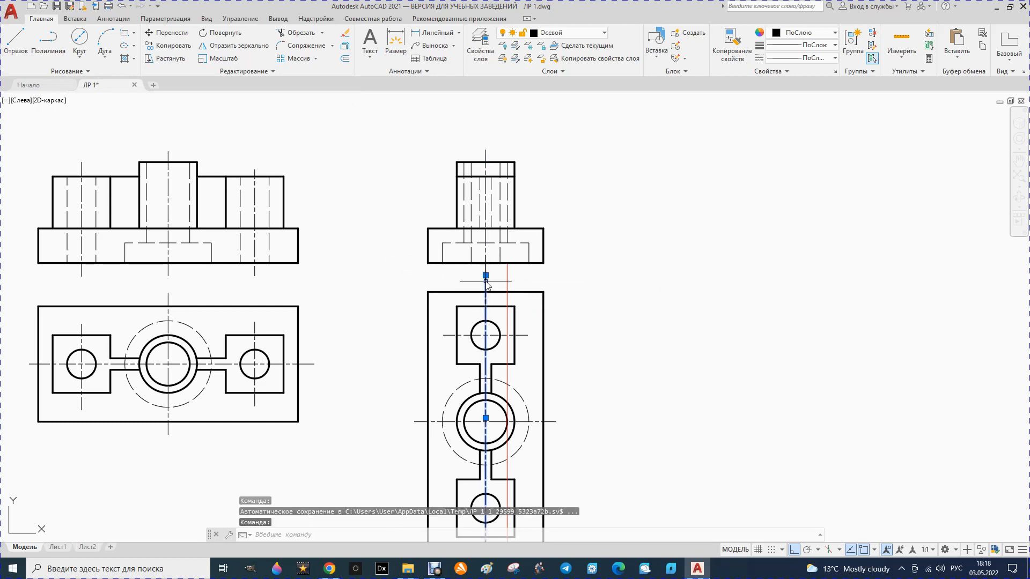
pyautogui.click(485, 275)
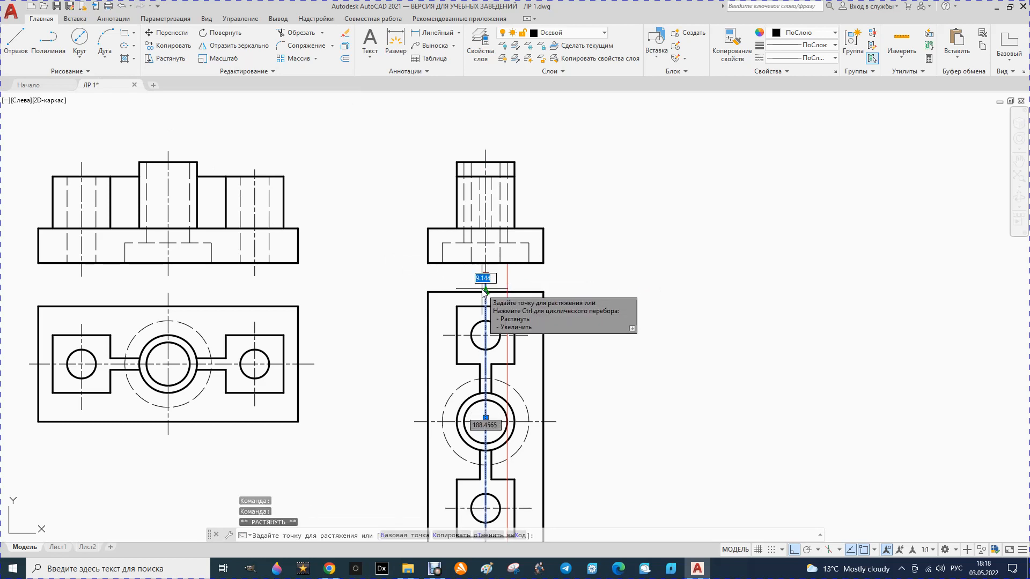
pyautogui.click(482, 289)
# - Delete the rotated top view's vertical centre line together with the leftover red projection line
pyautogui.click(508, 281)
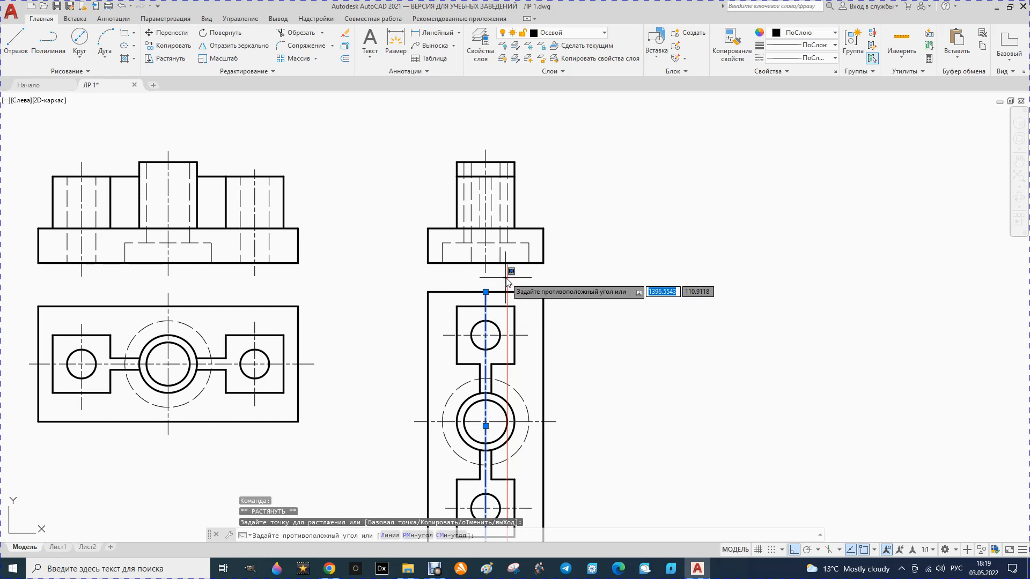
pyautogui.click(505, 283)
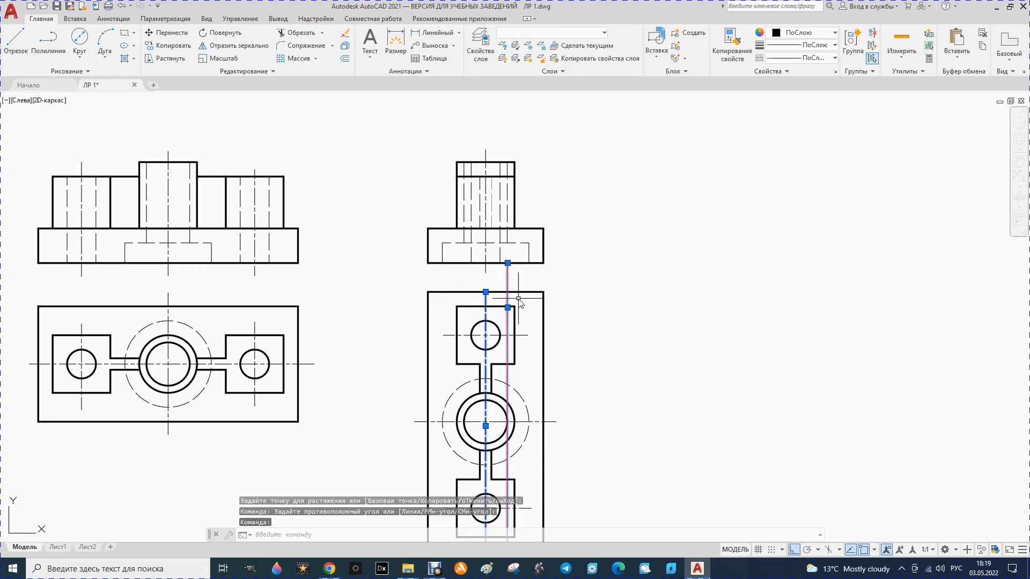
pyautogui.press('Delete')
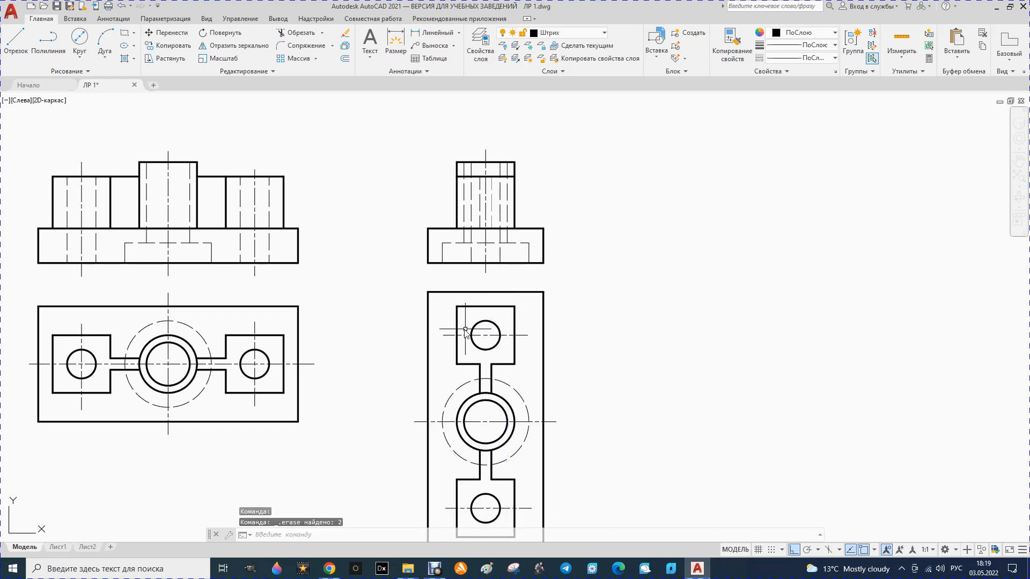
# - Delete the whole rotated top view below the side view
pyautogui.moveTo(416, 293)
pyautogui.mouseDown()
pyautogui.moveTo(453, 276)
pyautogui.moveTo(541, 293)
pyautogui.moveTo(621, 520)
pyautogui.moveTo(554, 444)
pyautogui.moveTo(561, 438)
pyautogui.mouseUp()
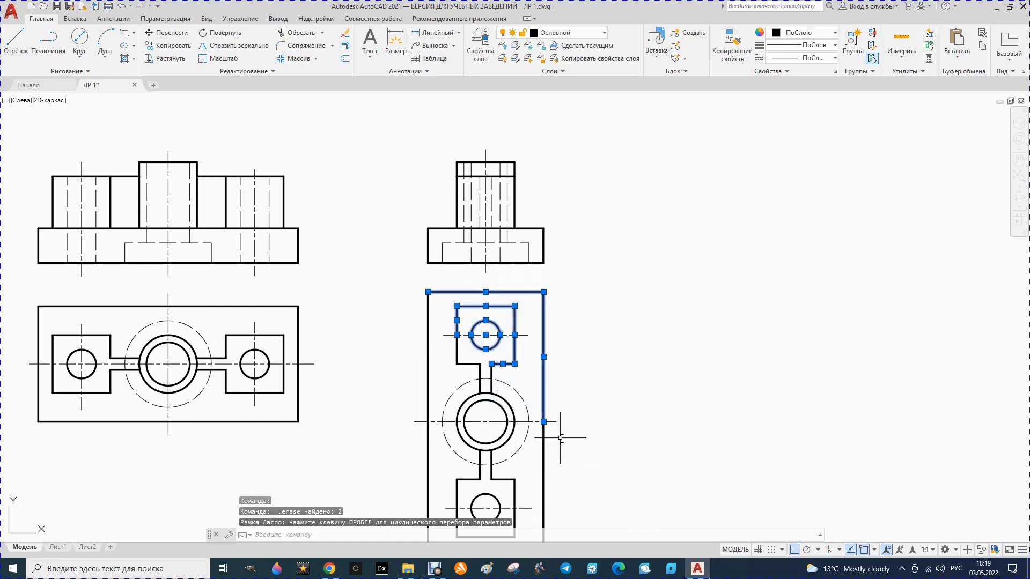
pyautogui.scroll(-3, 561, 439)
pyautogui.moveTo(545, 394)
pyautogui.mouseDown()
pyautogui.moveTo(538, 368)
pyautogui.moveTo(586, 357)
pyautogui.moveTo(586, 479)
pyautogui.moveTo(472, 479)
pyautogui.moveTo(480, 496)
pyautogui.mouseUp()
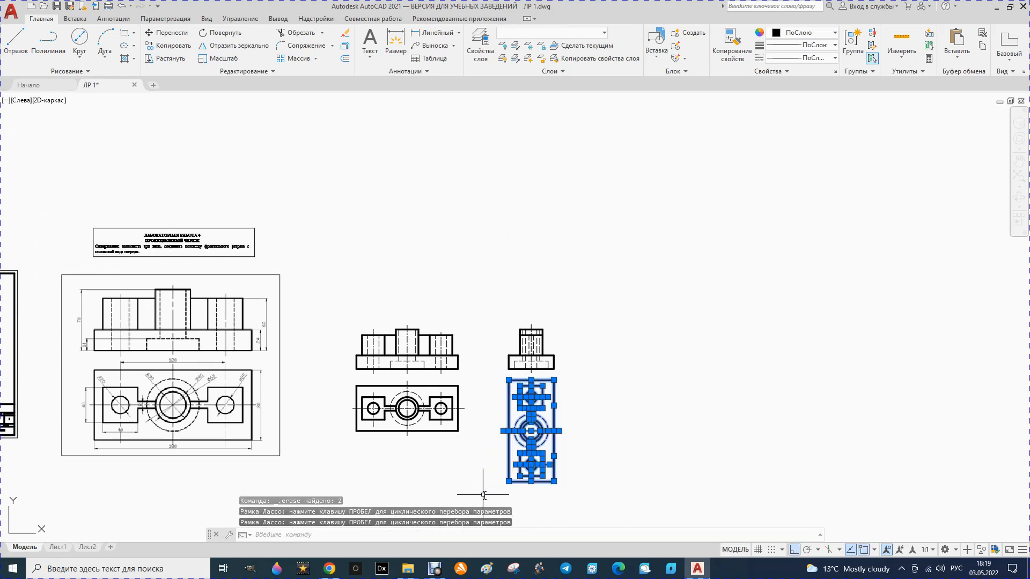
pyautogui.press('Delete')
pyautogui.scroll(3, 552, 414)
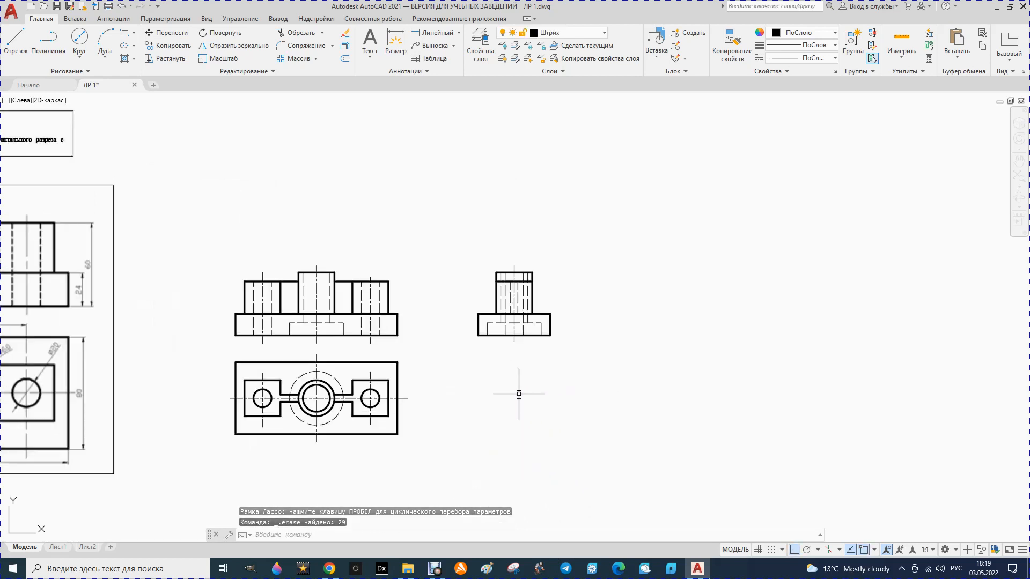
pyautogui.scroll(1, 532, 362)
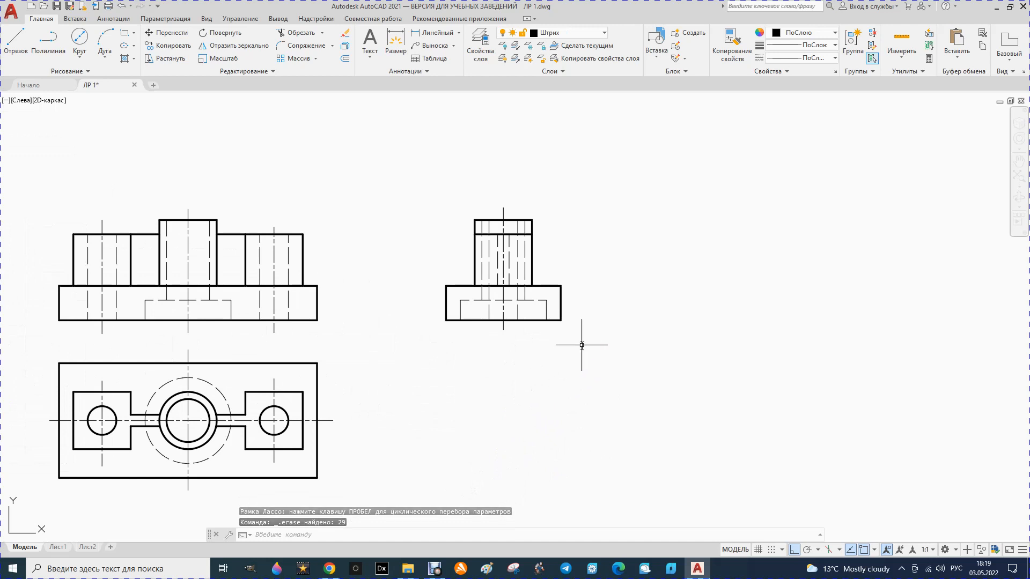
# - Move the whole side view horizontally closer to the front view, using its base's lower-left corner as base point
pyautogui.moveTo(434, 197)
pyautogui.mouseDown()
pyautogui.moveTo(557, 200)
pyautogui.moveTo(526, 345)
pyautogui.moveTo(397, 345)
pyautogui.mouseUp()
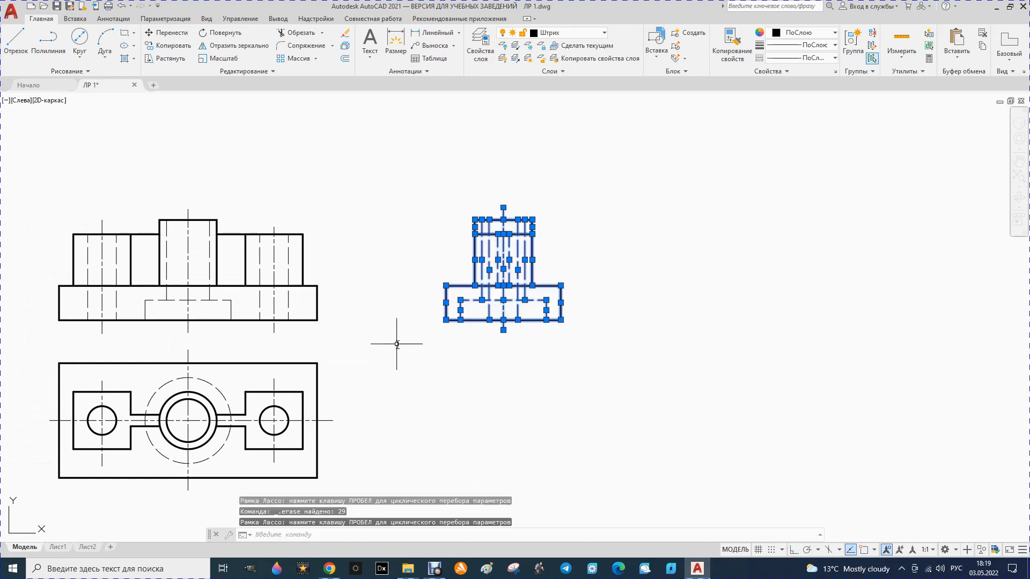
pyautogui.click(167, 33)
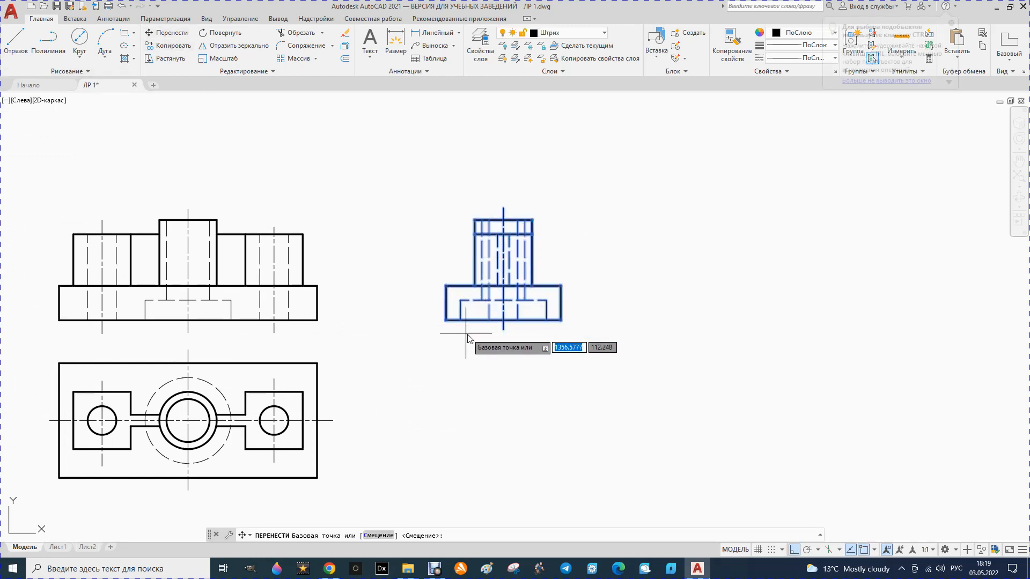
pyautogui.click(446, 321)
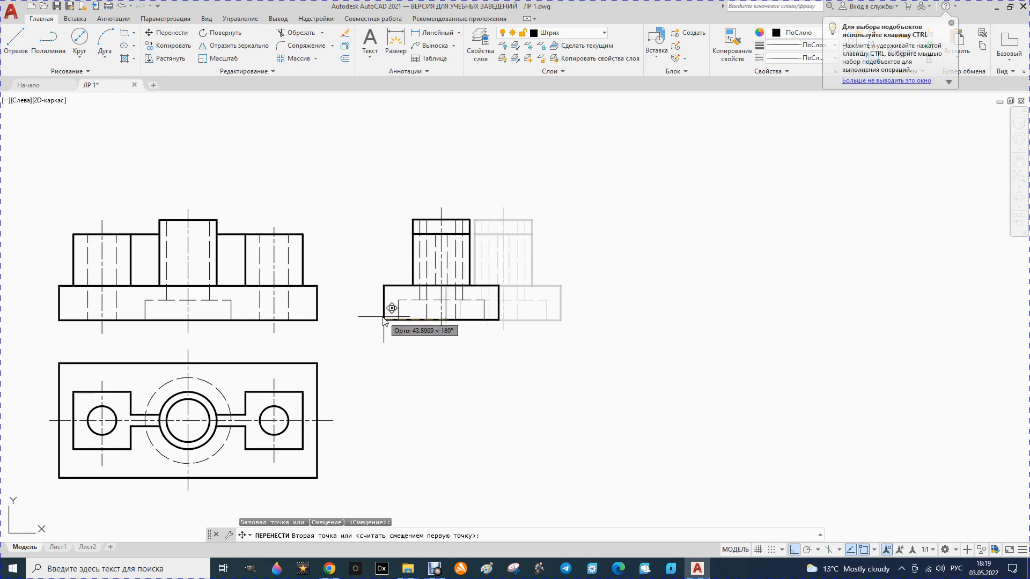
pyautogui.click(367, 320)
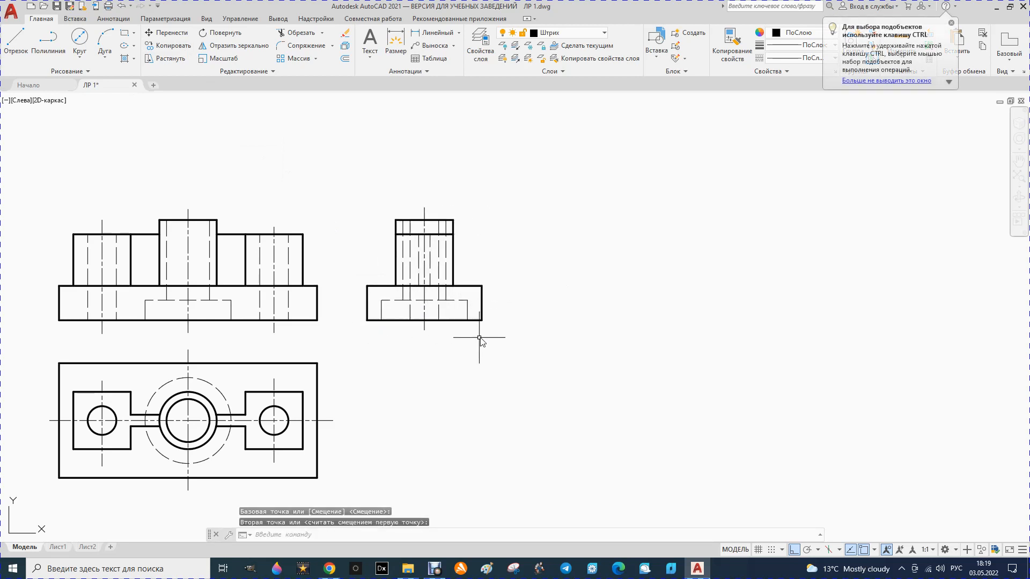
pyautogui.scroll(-2, 542, 315)
pyautogui.scroll(2, 421, 328)
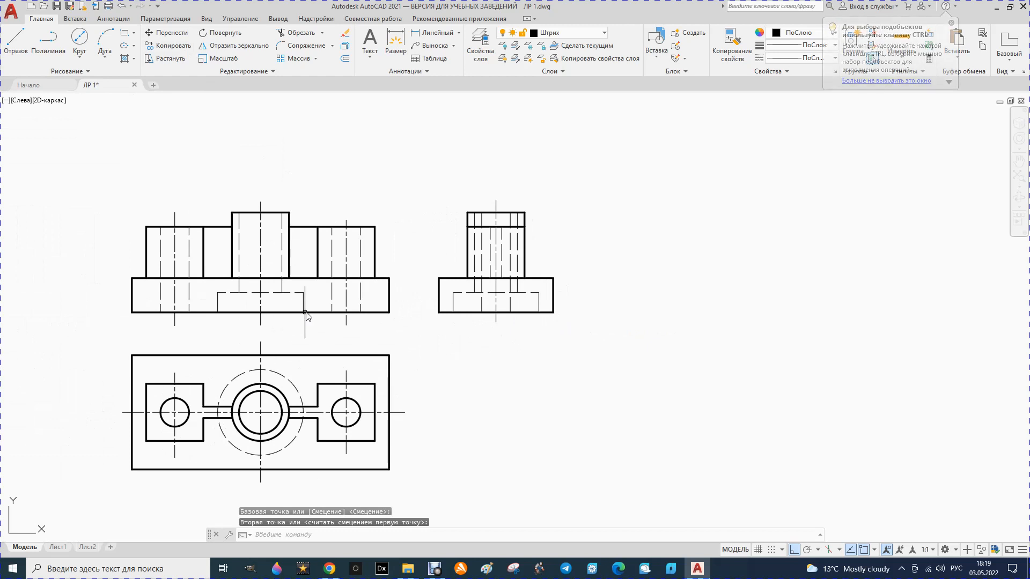
# - Select all hidden lines similar to the right block hole's edge in the front and side views and set their linetype scale to 0.5
pyautogui.click(361, 298)
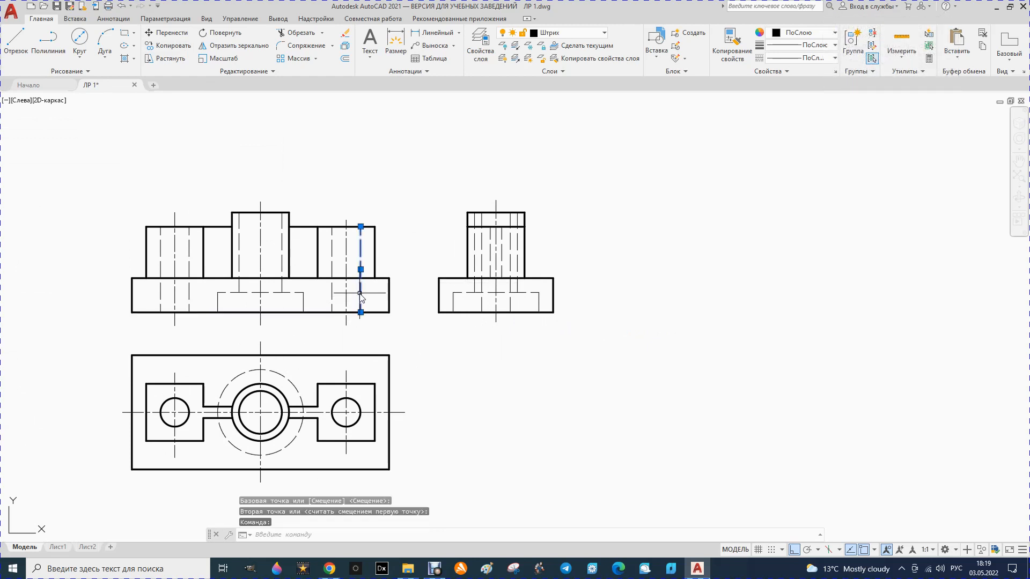
pyautogui.rightClick(360, 294)
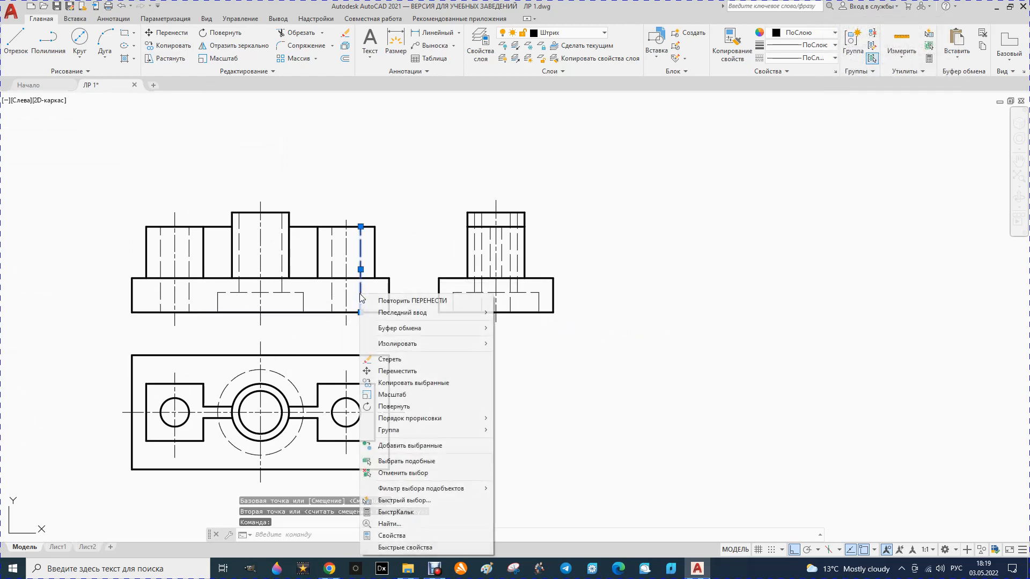
pyautogui.click(406, 462)
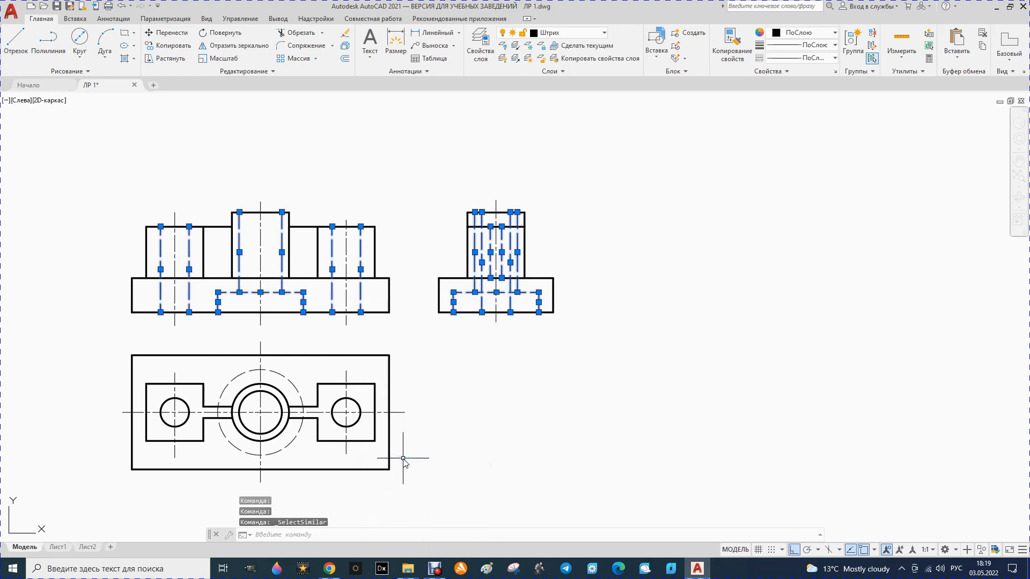
pyautogui.rightClick(331, 292)
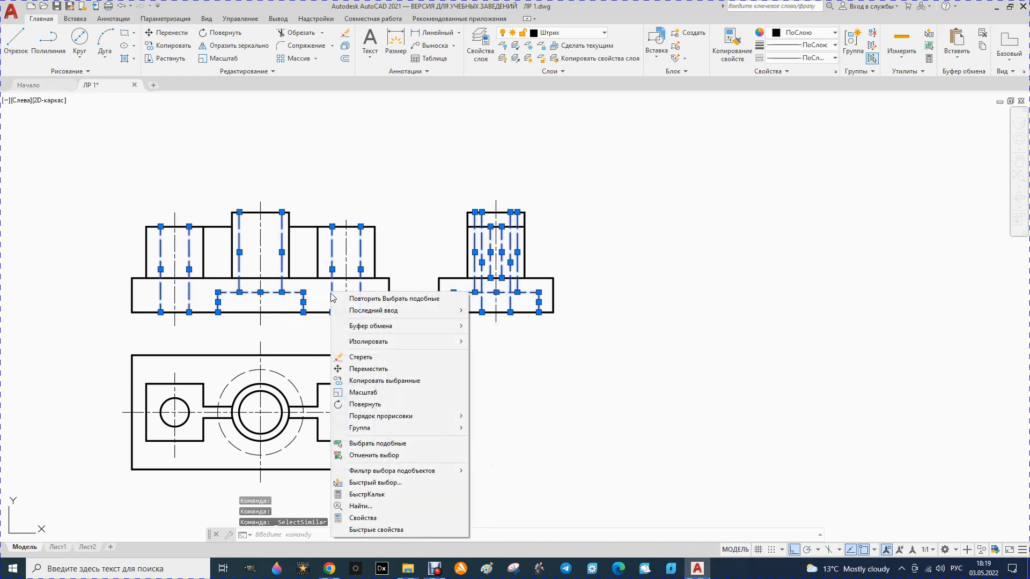
pyautogui.click(360, 517)
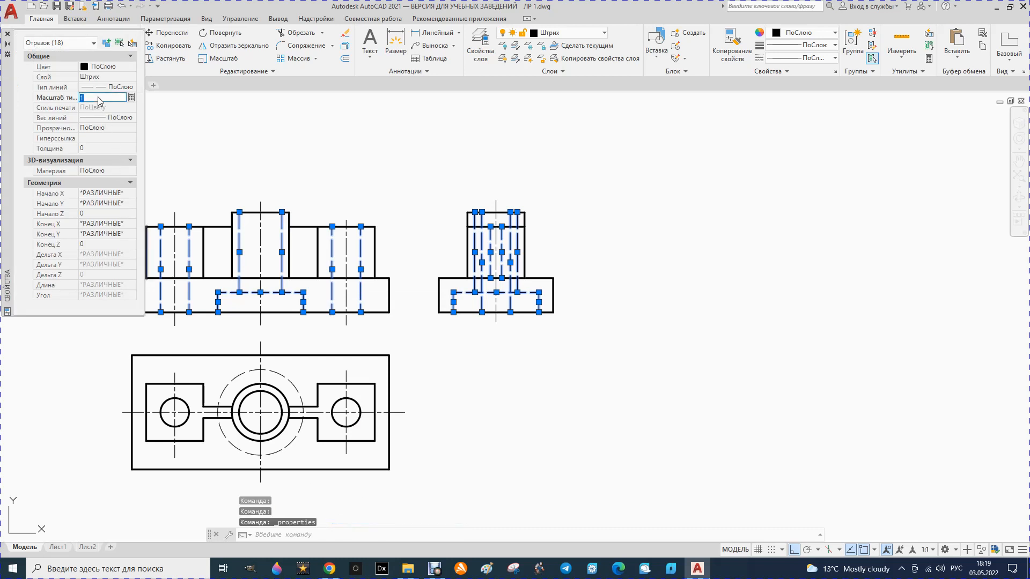
pyautogui.click(98, 97)
pyautogui.write('0.5')
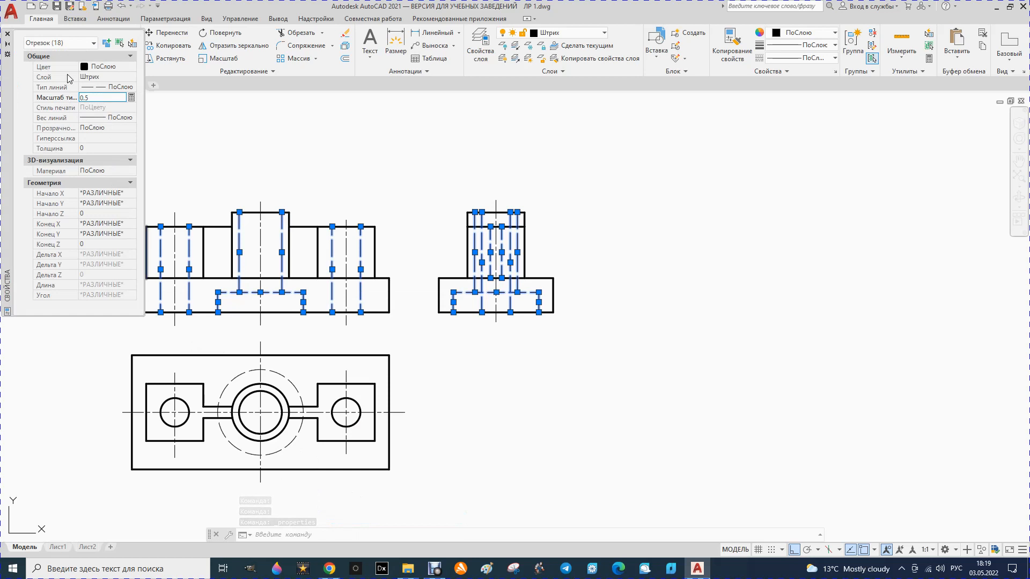
pyautogui.click(7, 35)
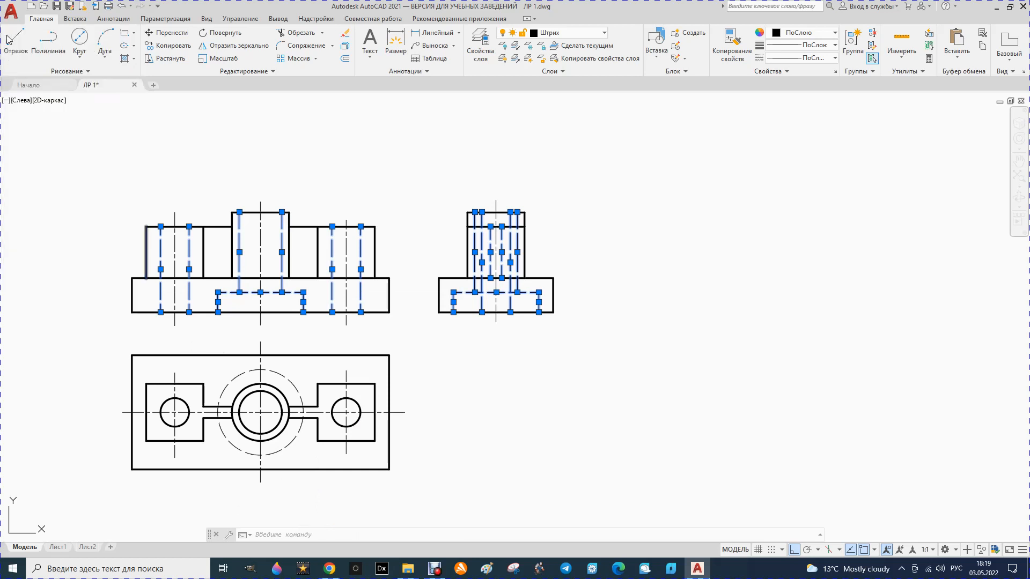
pyautogui.click(129, 122)
pyautogui.press('Escape')
pyautogui.press('Escape')
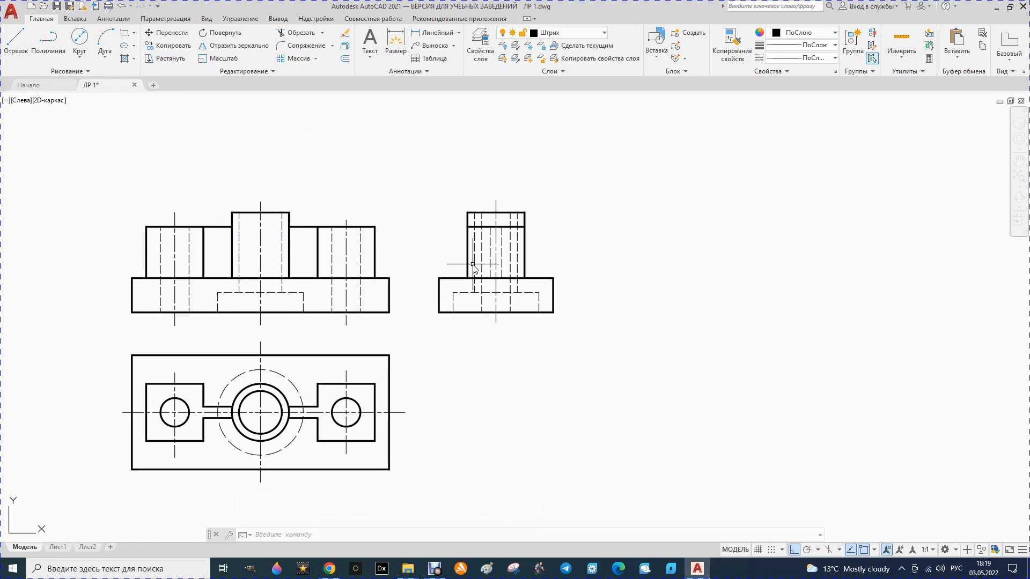
# - Trim the block hole's two hidden lines in the side view above the block's top edge
pyautogui.moveTo(475, 268)
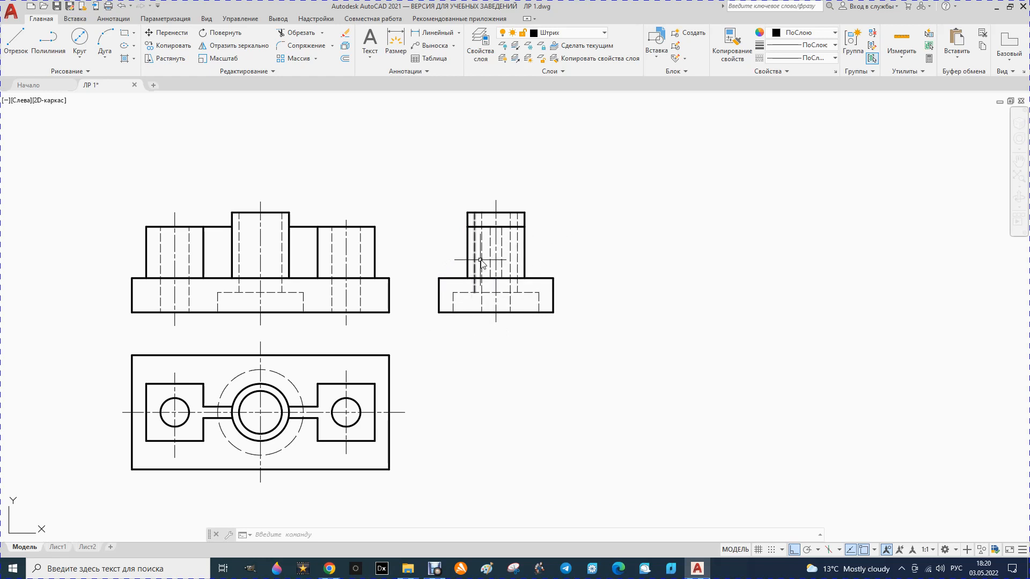
pyautogui.scroll(2, 493, 260)
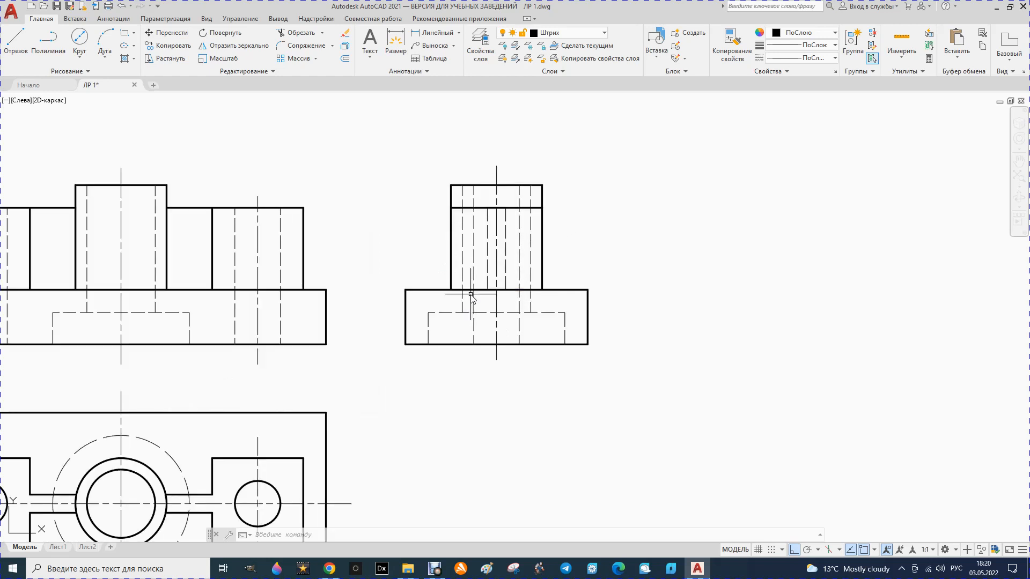
pyautogui.scroll(-2, 519, 264)
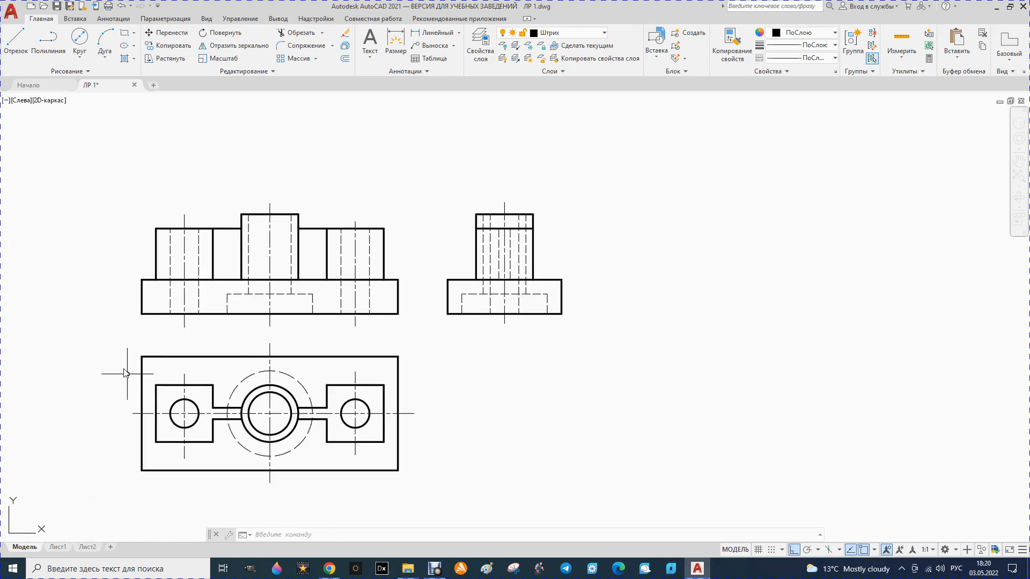
pyautogui.click(274, 72)
pyautogui.click(298, 33)
pyautogui.scroll(2, 512, 231)
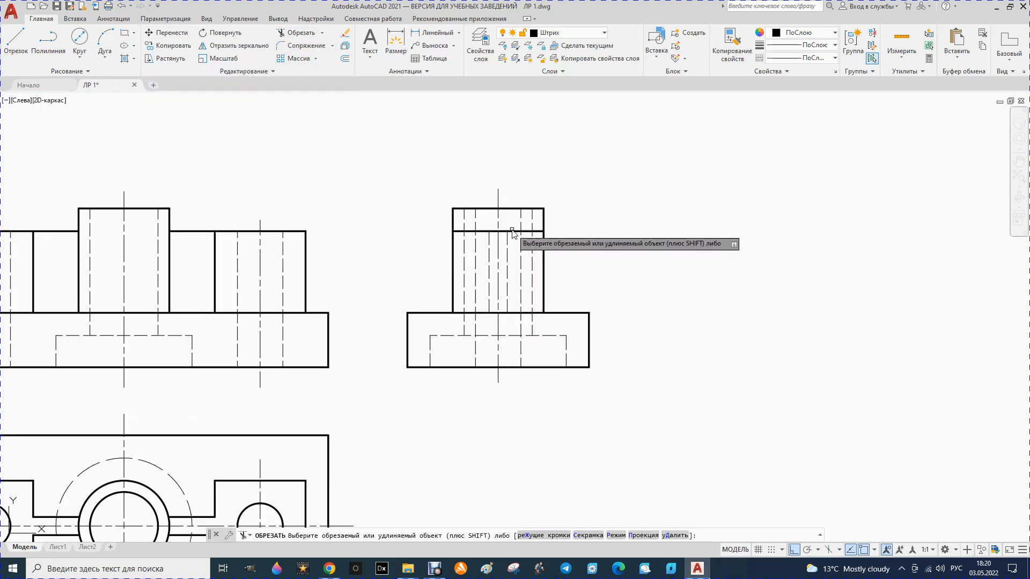
pyautogui.click(476, 222)
pyautogui.click(522, 222)
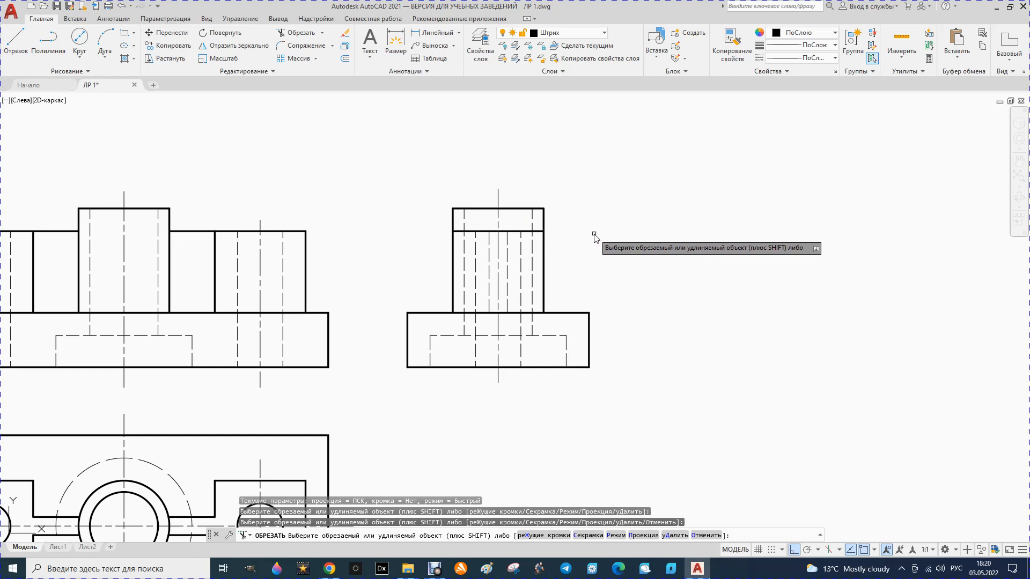
pyautogui.scroll(-2, 594, 236)
pyautogui.press('Escape')
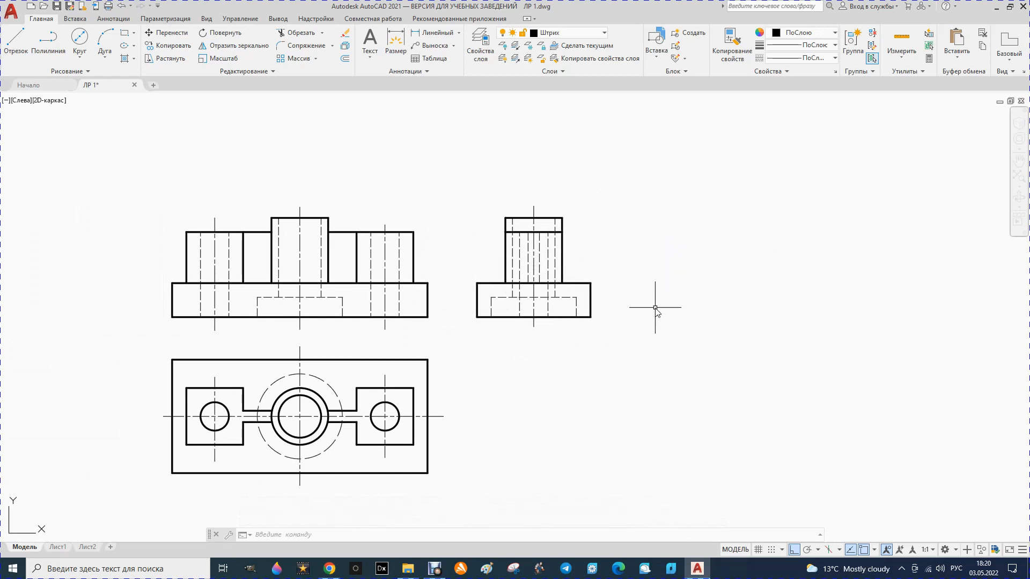
# - Delete the two hidden lines of the left block's hole in the front view
pyautogui.scroll(-2, 295, 349)
pyautogui.scroll(2, 415, 355)
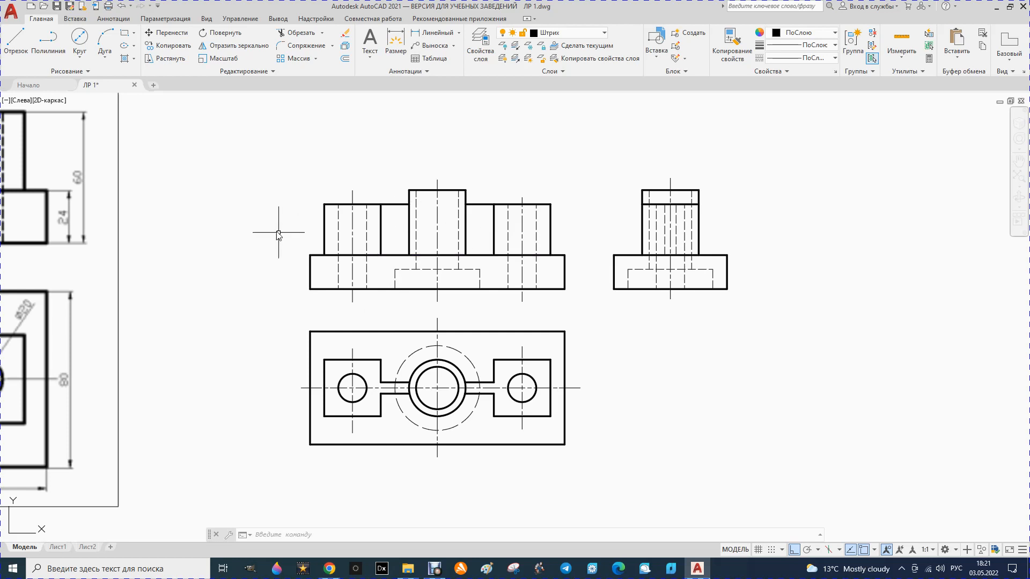
pyautogui.click(338, 240)
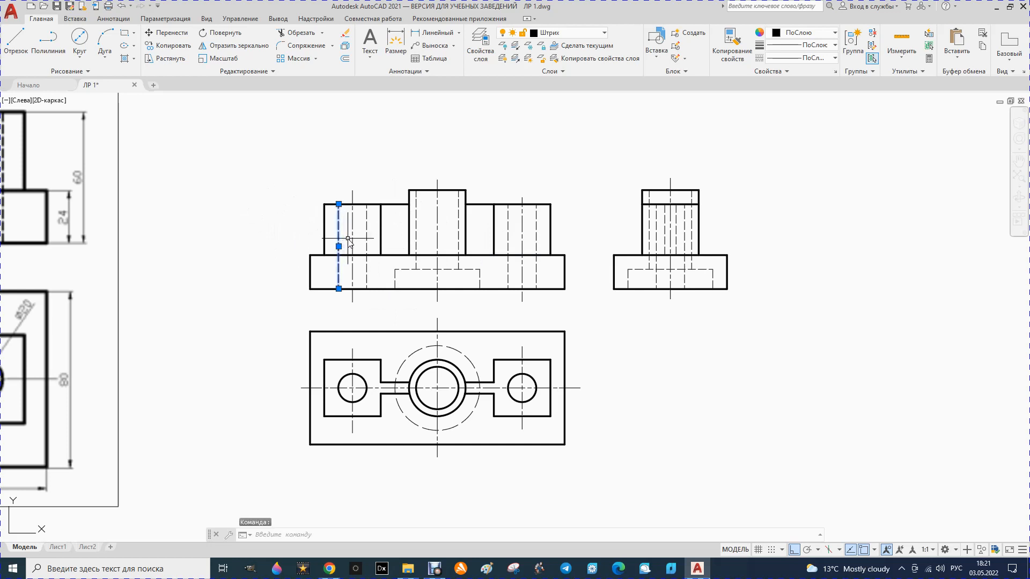
pyautogui.press('Delete')
pyautogui.click(367, 240)
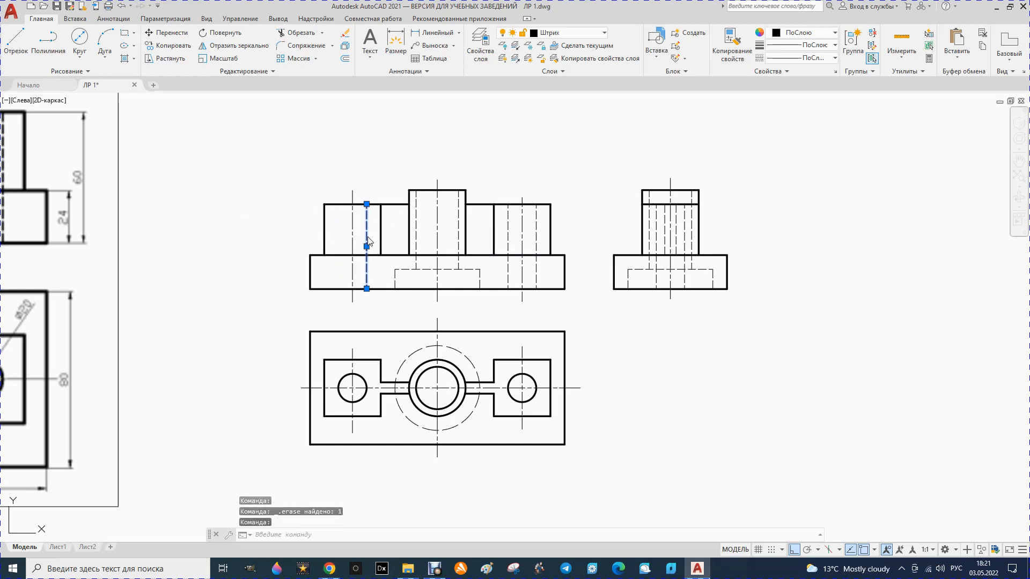
pyautogui.press('Delete')
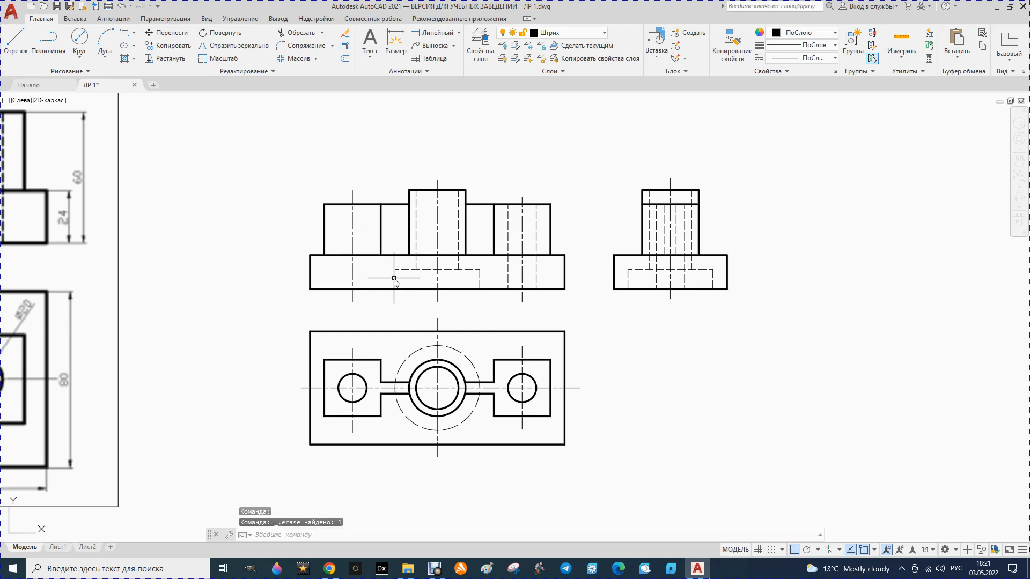
# - Break away the recess's horizontal hidden line left of the central axis in the front view and delete the central hole's left hidden line
pyautogui.click(272, 71)
pyautogui.click(162, 97)
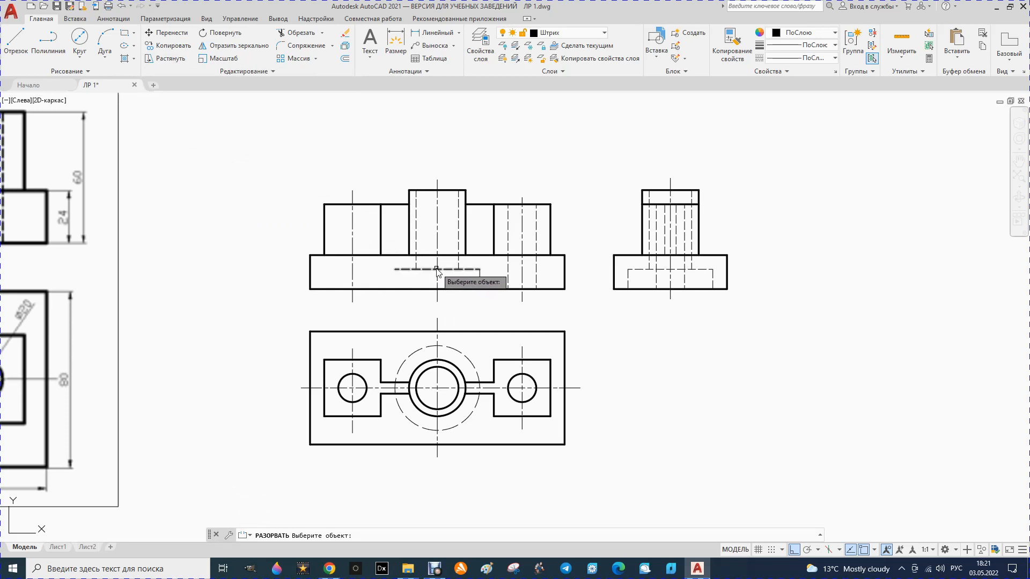
pyautogui.click(436, 271)
pyautogui.click(395, 270)
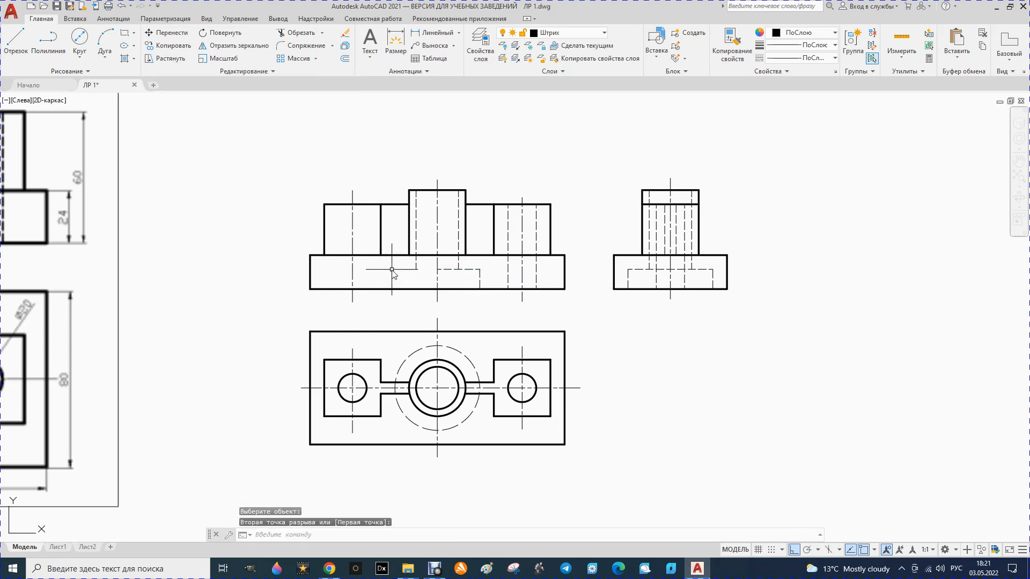
pyautogui.click(417, 237)
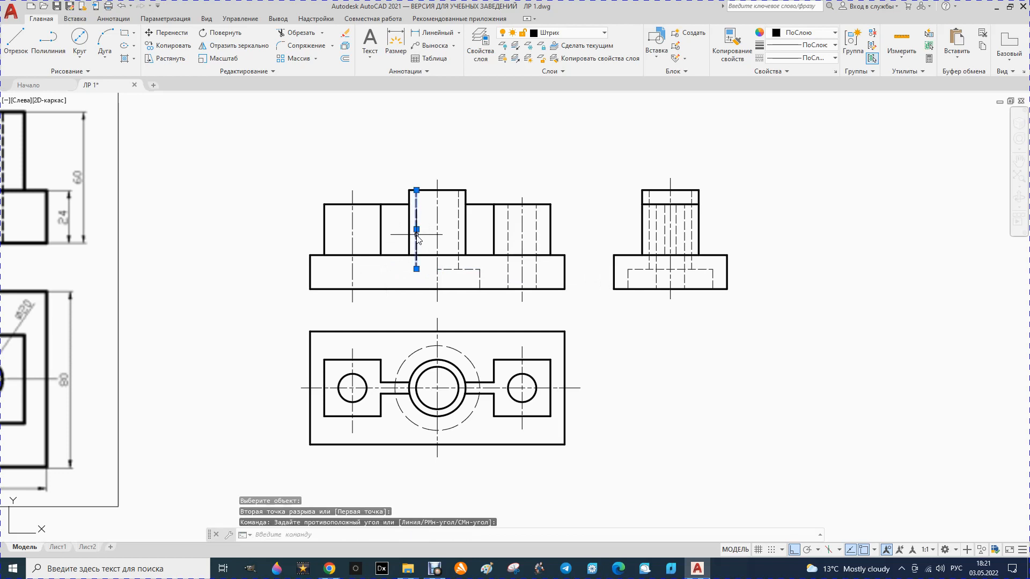
pyautogui.press('Delete')
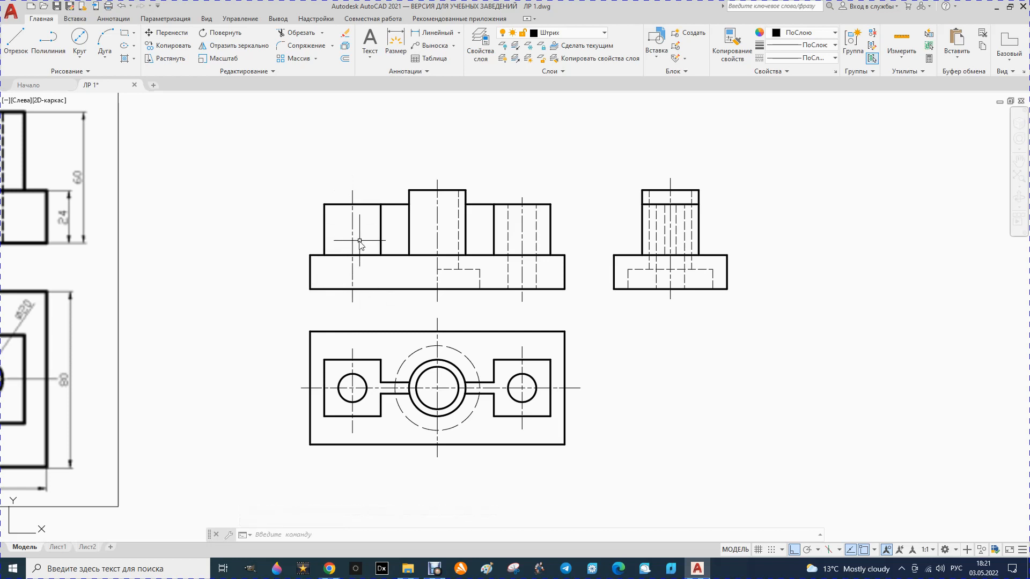
# - Move the three remaining hidden lines of the central hole and recess in the front view to the Основной layer
pyautogui.moveTo(354, 249)
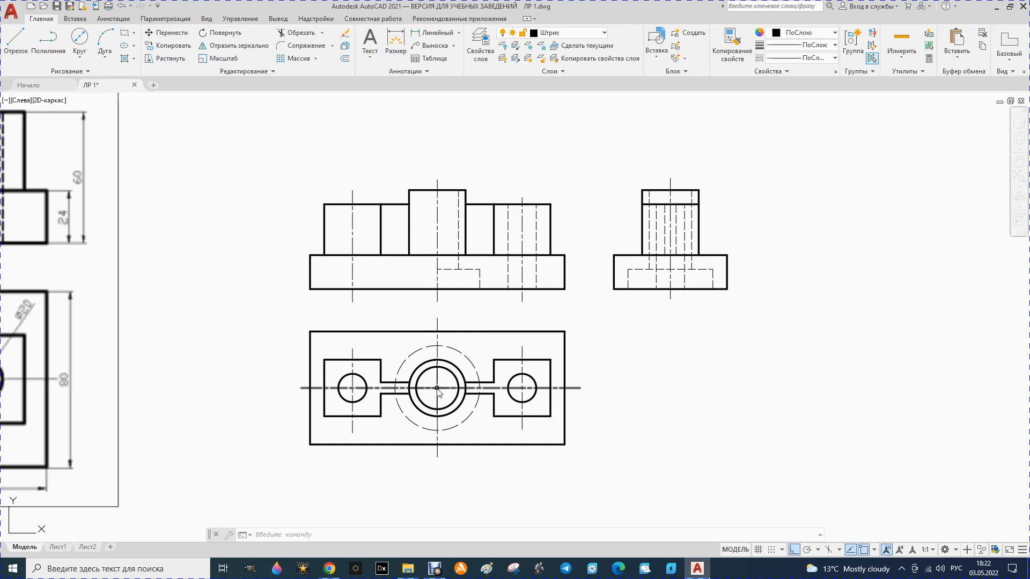
pyautogui.click(459, 226)
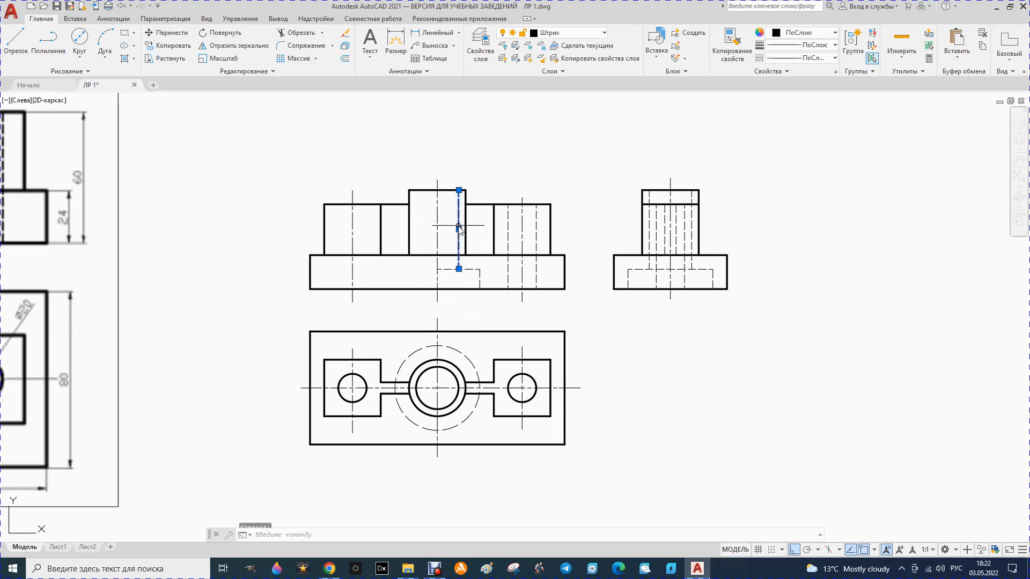
pyautogui.click(448, 269)
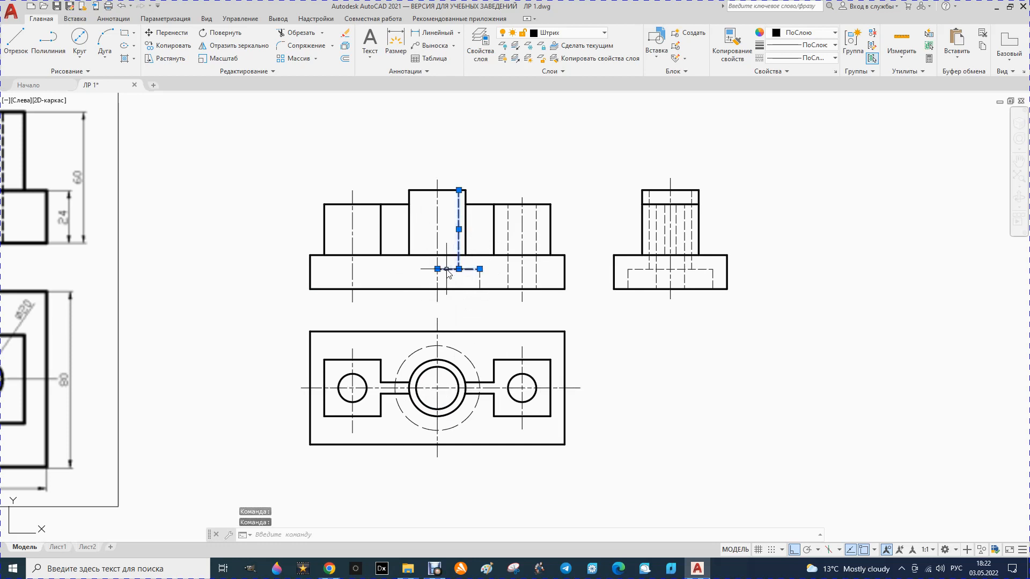
pyautogui.click(481, 282)
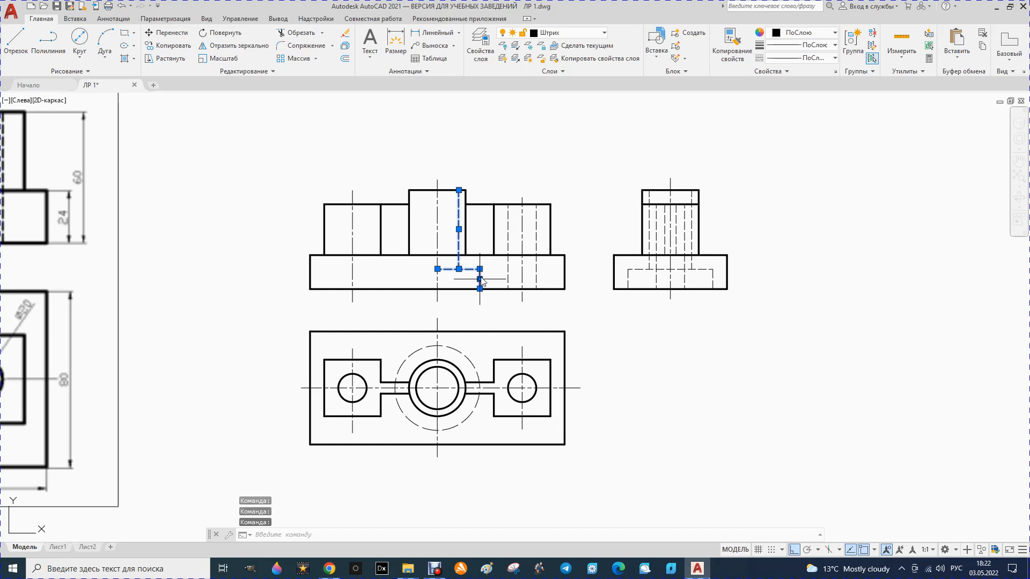
pyautogui.click(605, 33)
pyautogui.click(557, 100)
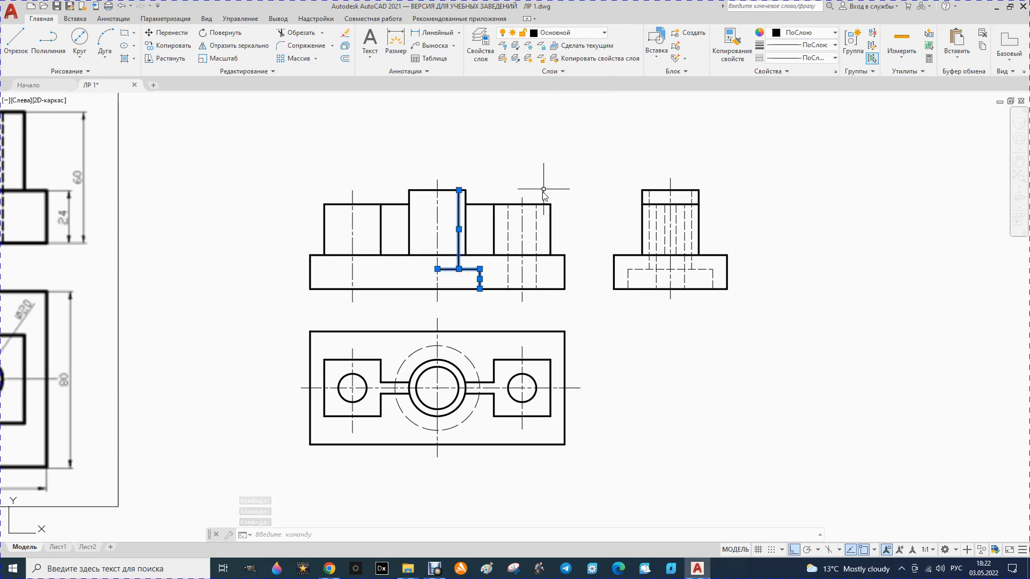
pyautogui.press('Escape')
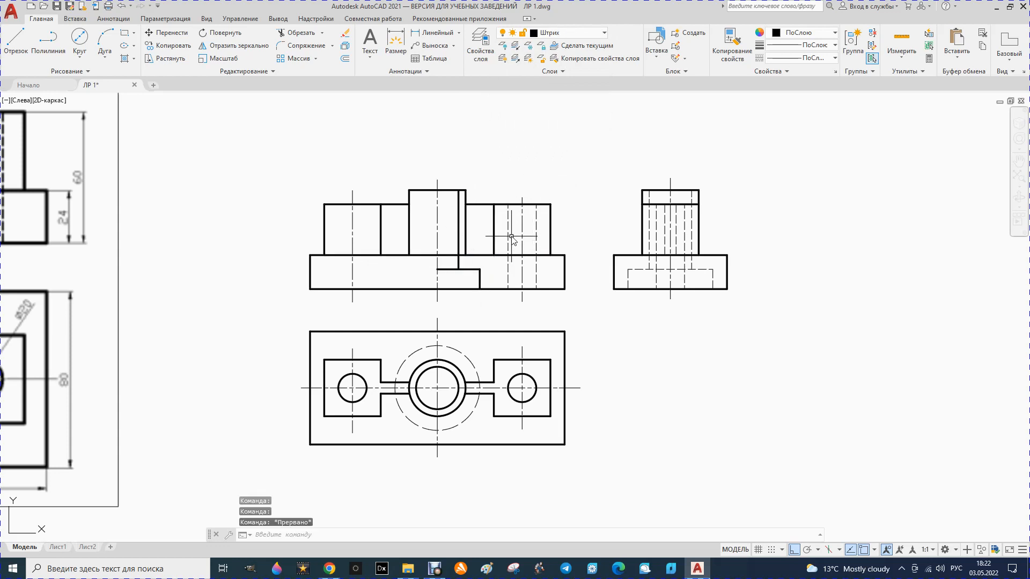
# - Move the two hidden lines of the right block's hole in the front view to the Основной layer
pyautogui.click(509, 234)
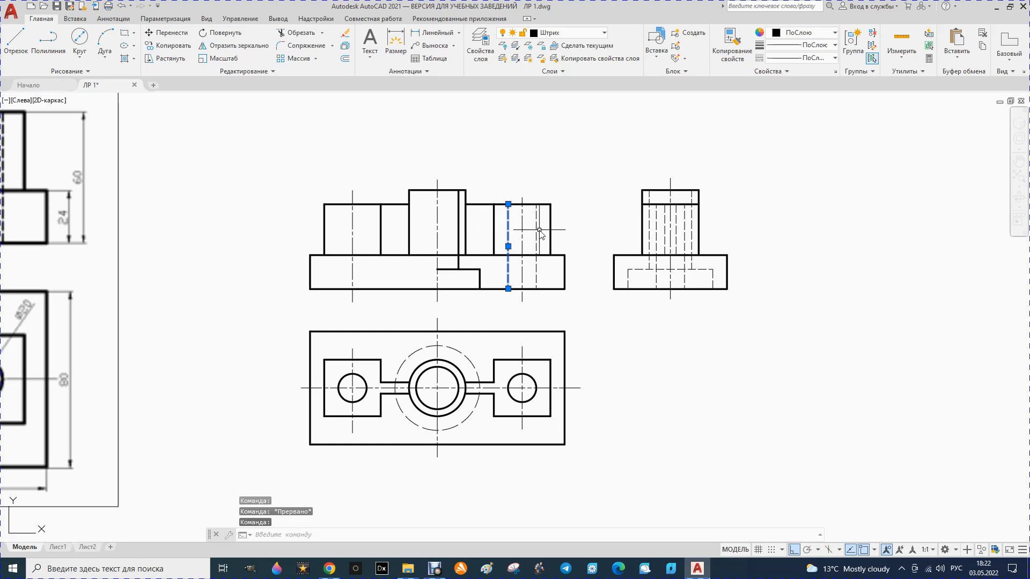
pyautogui.click(537, 230)
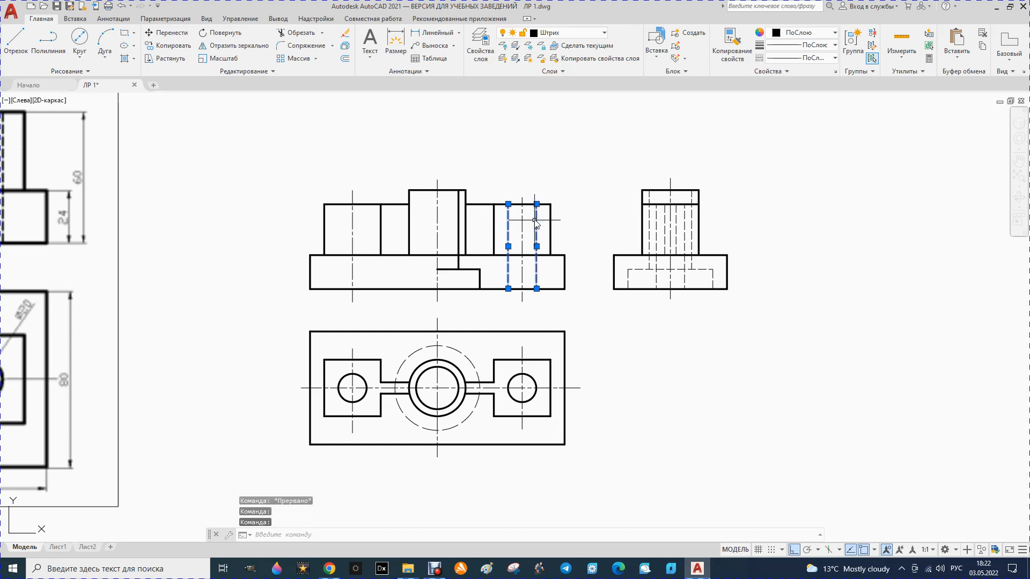
pyautogui.click(605, 36)
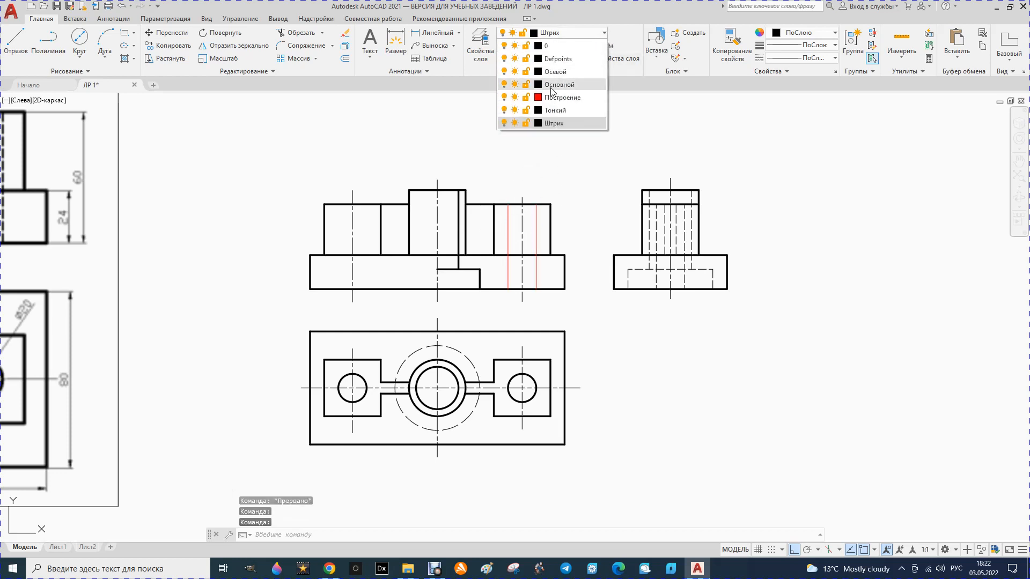
pyautogui.click(542, 104)
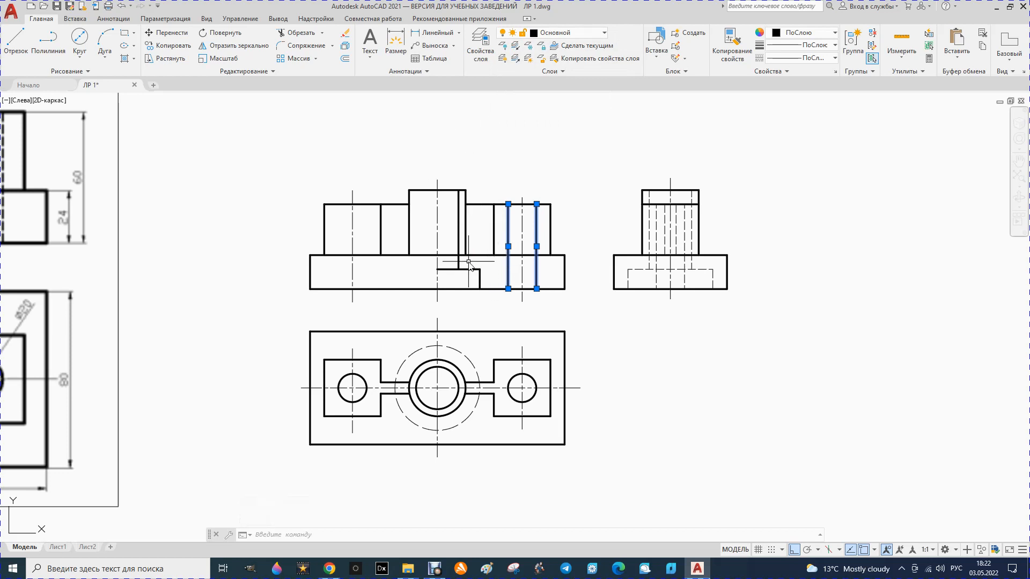
# - Break the recess's top line in the front view between the central hole's edge and the central axis
pyautogui.scroll(1, 465, 262)
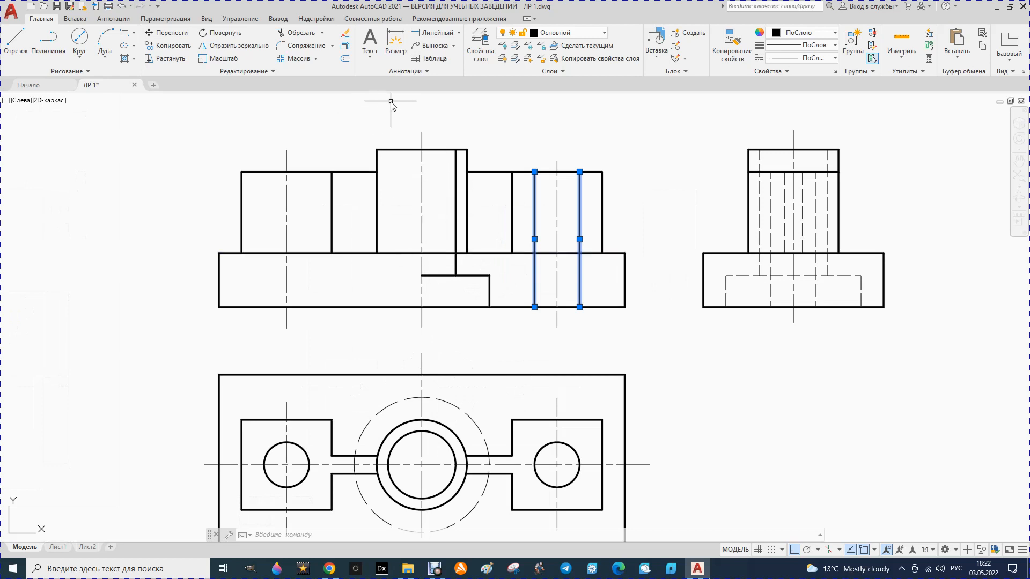
pyautogui.click(273, 73)
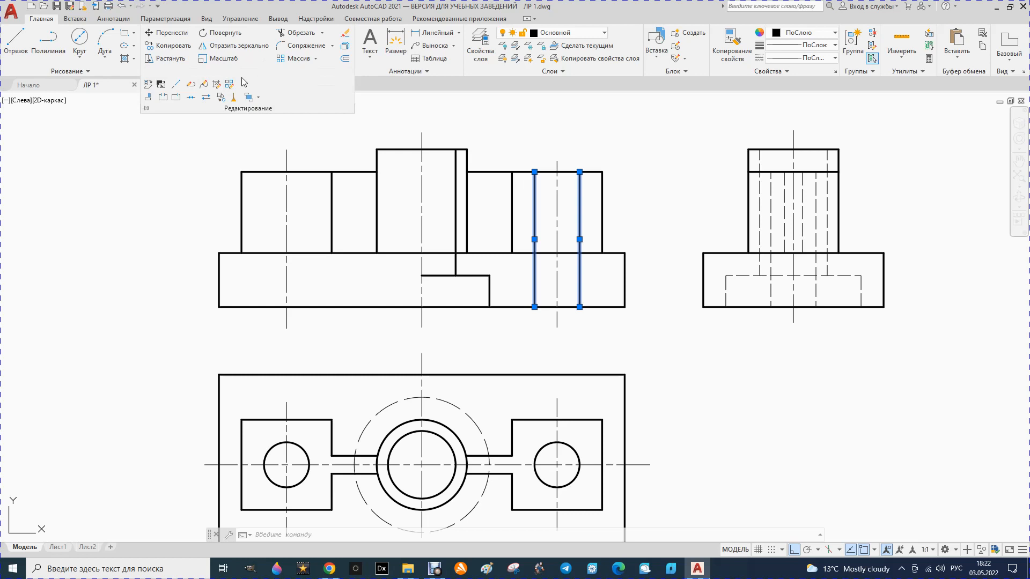
pyautogui.click(162, 97)
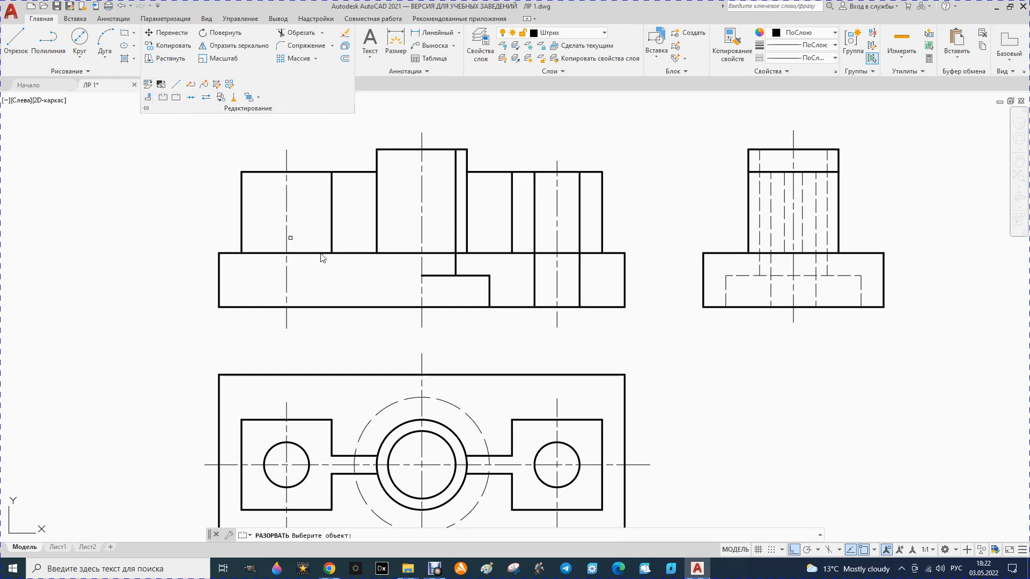
pyautogui.click(452, 276)
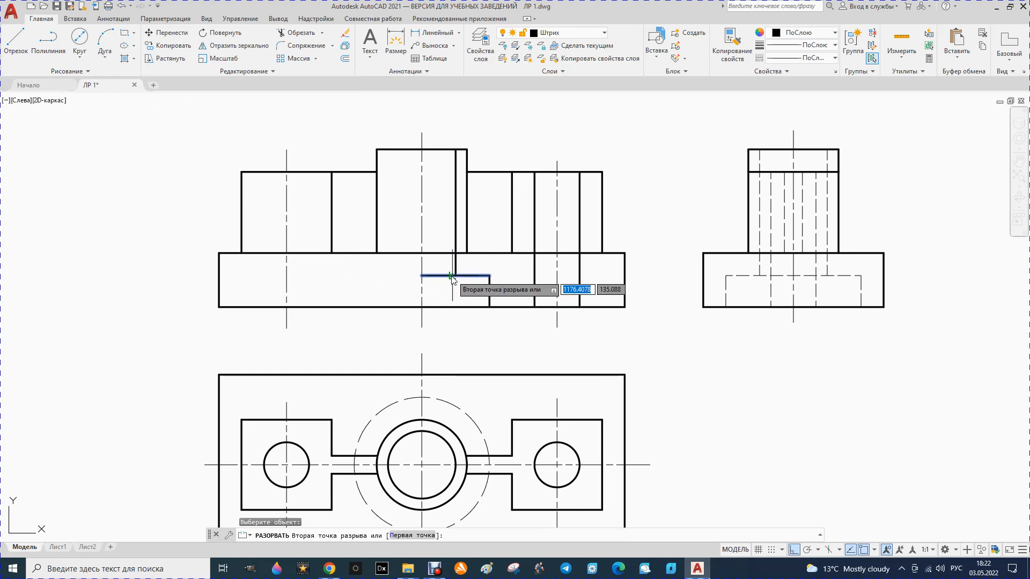
pyautogui.click(422, 276)
pyautogui.scroll(2, 457, 285)
pyautogui.scroll(4, 457, 289)
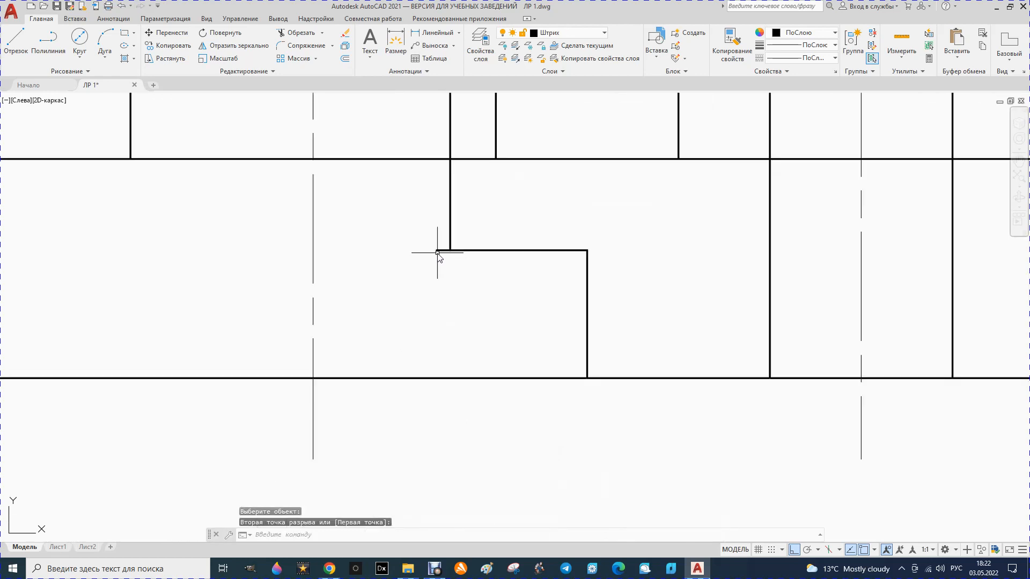
pyautogui.click(437, 252)
pyautogui.press('Escape')
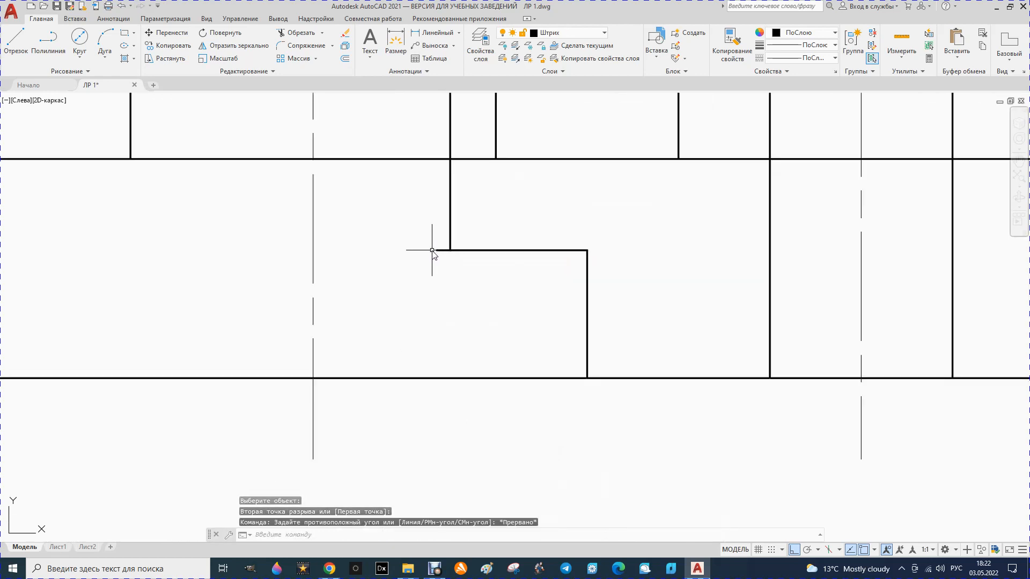
# - Stretch the broken recess line's left end to the central hole's right edge
pyautogui.click(436, 250)
pyautogui.click(438, 250)
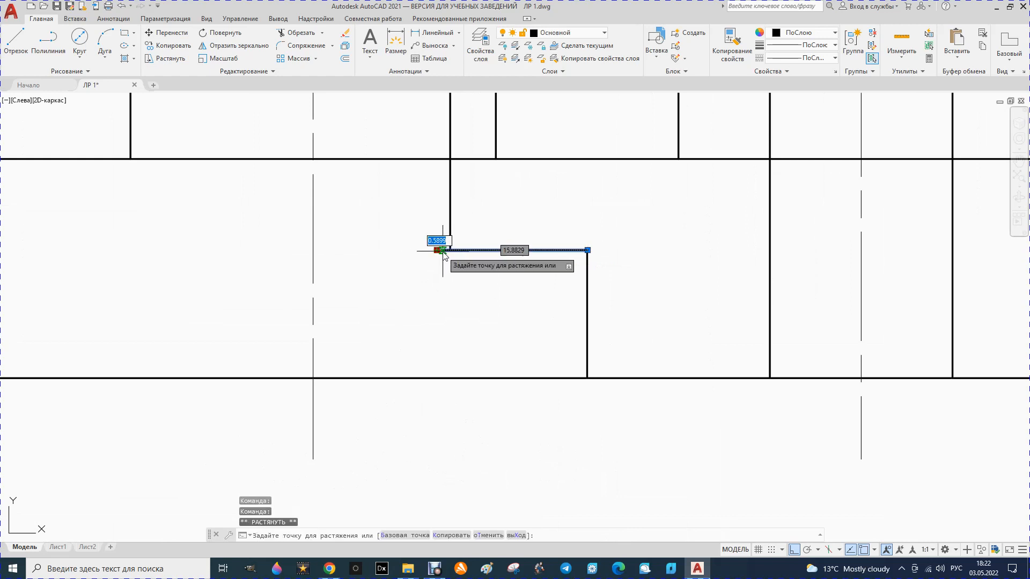
pyautogui.scroll(-5, 451, 264)
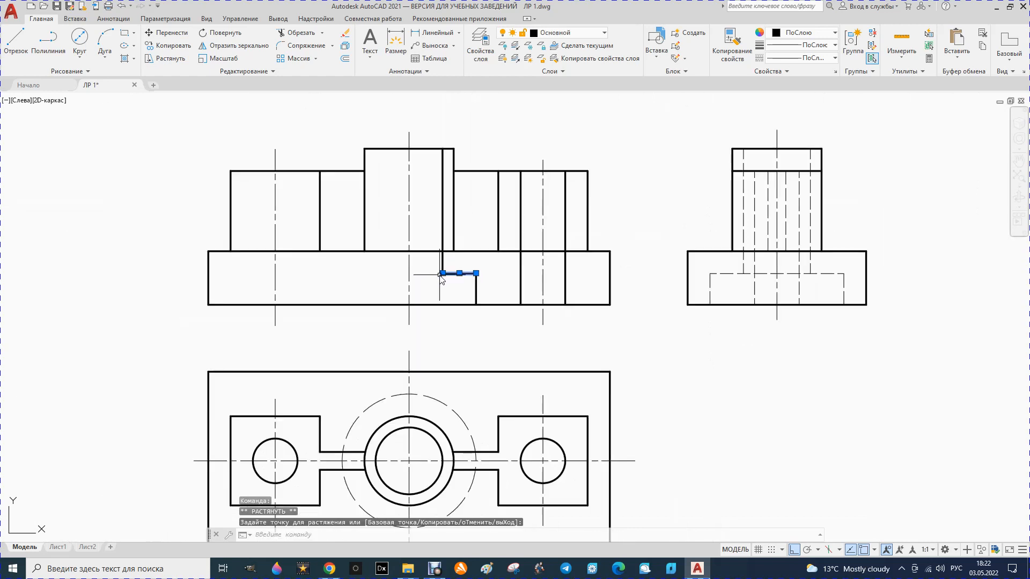
pyautogui.press('Escape')
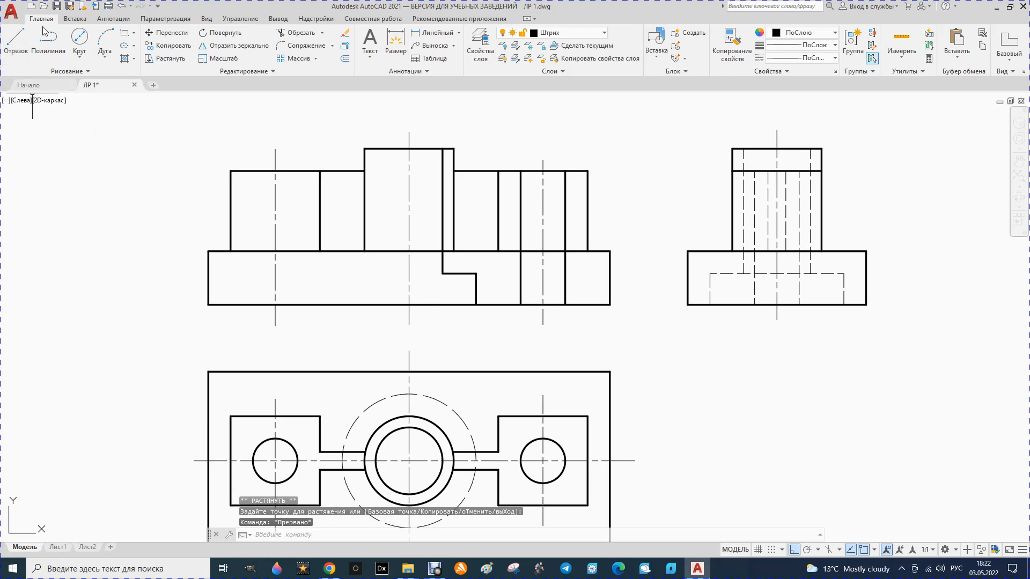
# - Undo the stretch and the break of the recess's top line in the front view
pyautogui.click(120, 6)
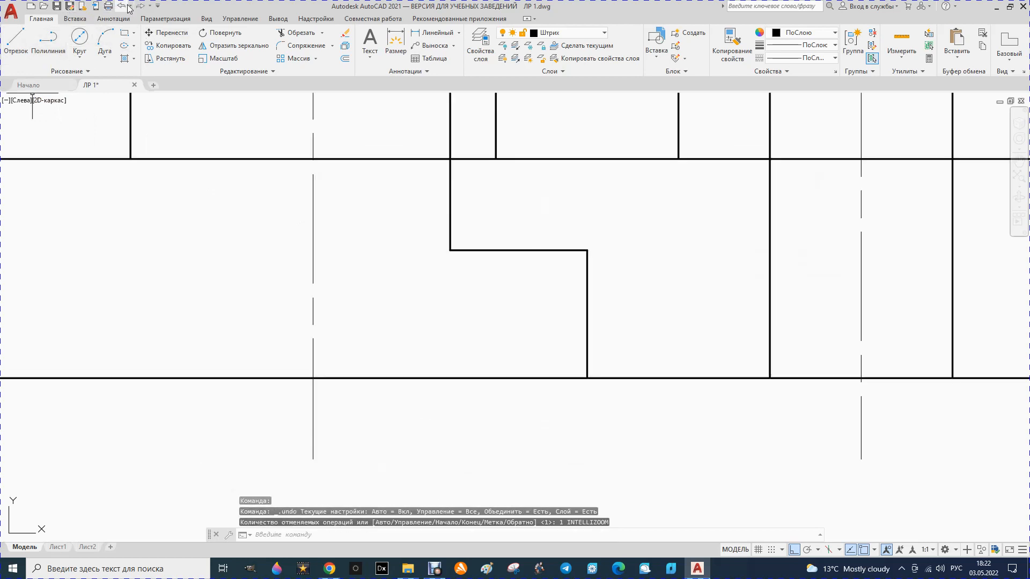
pyautogui.click(121, 6)
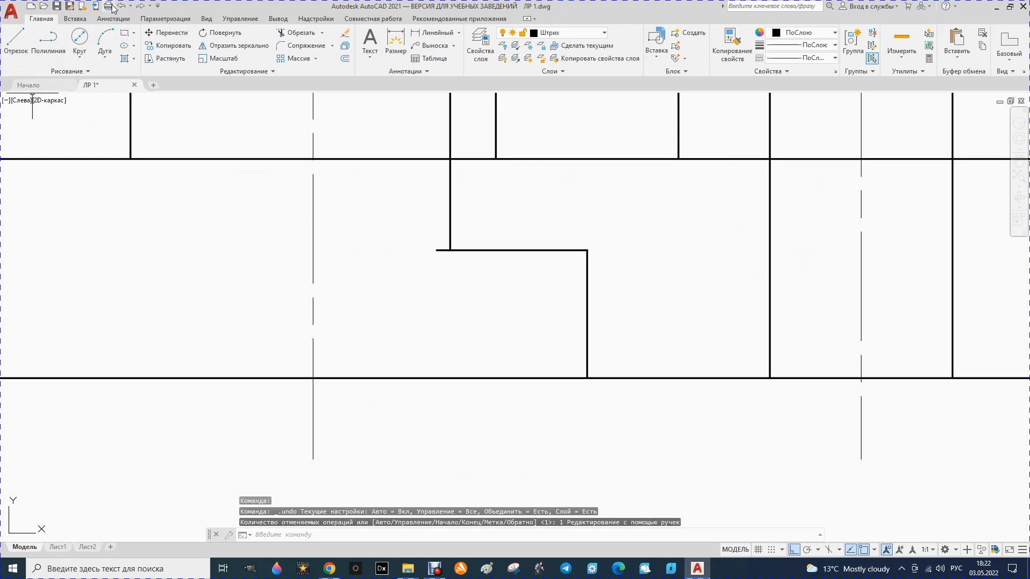
pyautogui.click(120, 6)
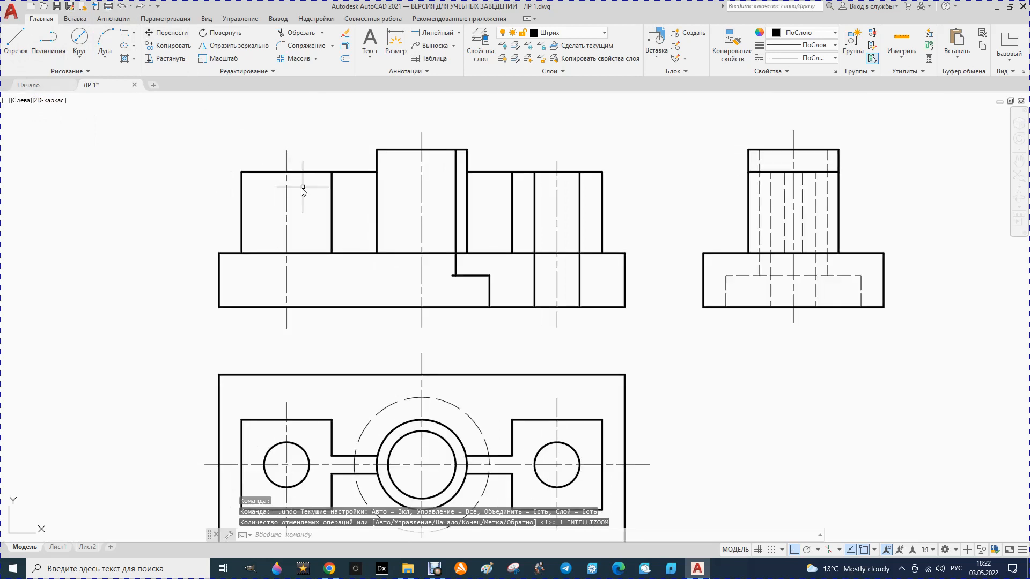
pyautogui.click(123, 7)
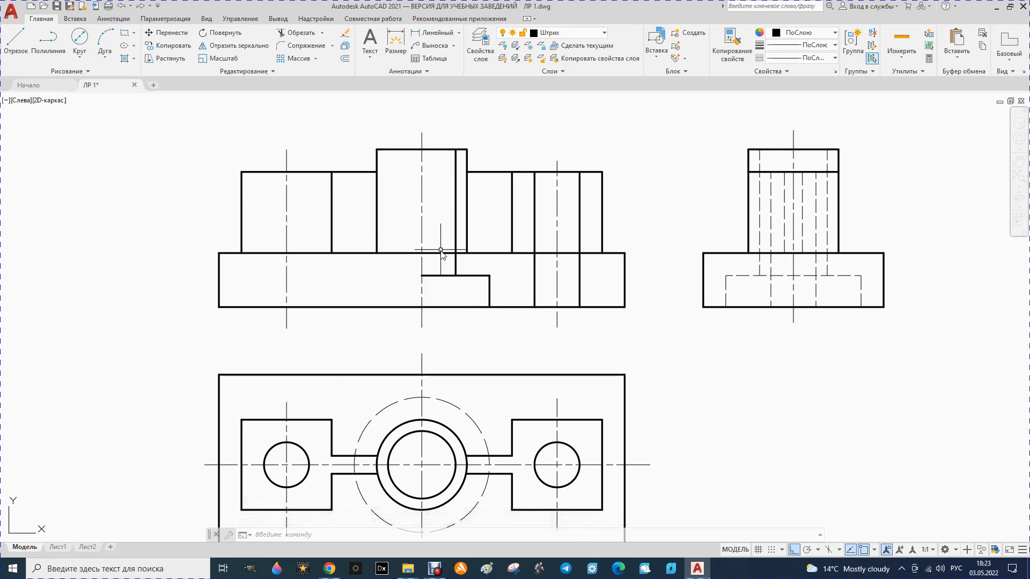
# - Break the base's top edge in the front view between the central hole's right edge and the central axis
pyautogui.click(272, 71)
pyautogui.click(163, 98)
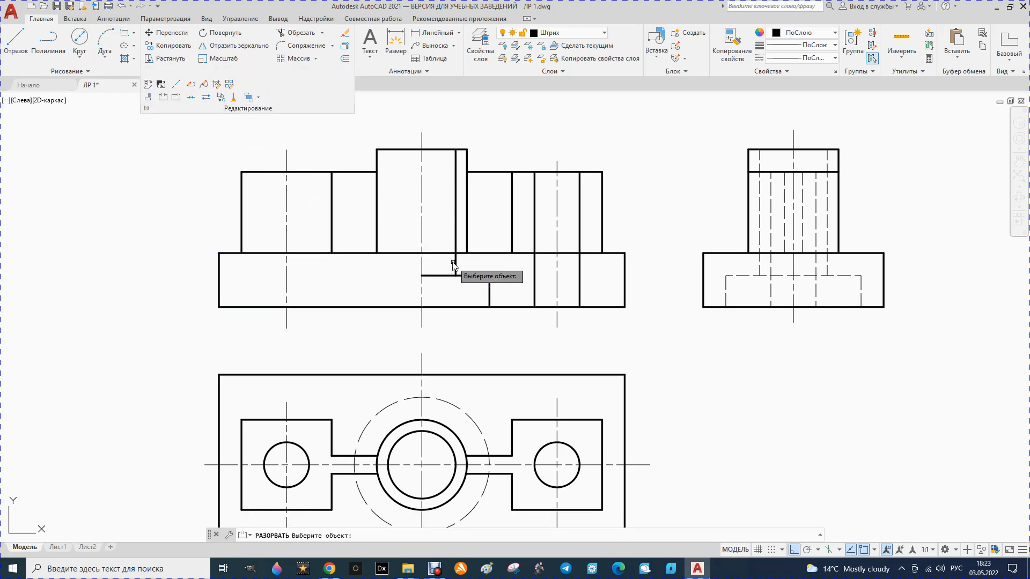
pyautogui.scroll(2, 427, 248)
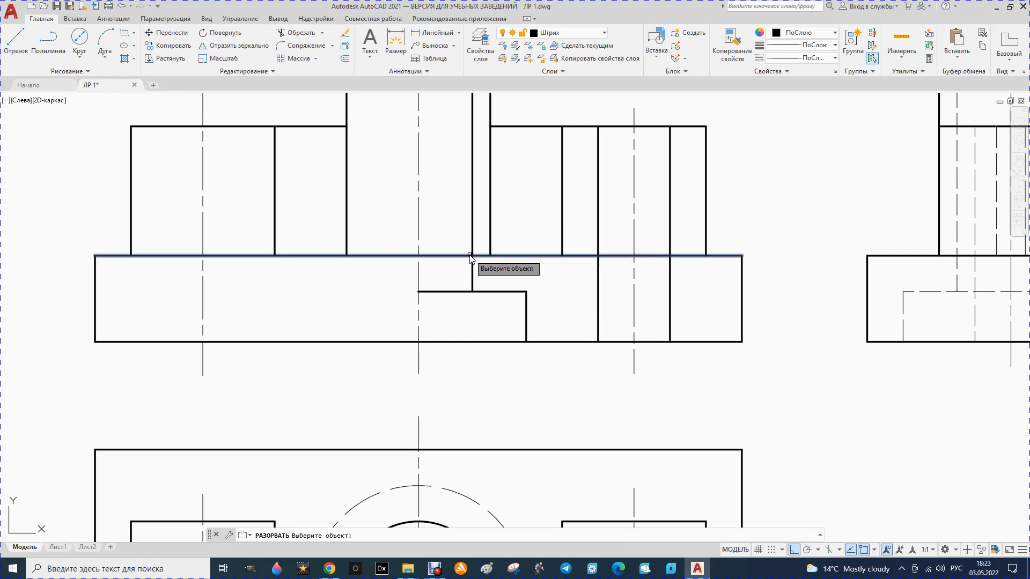
pyautogui.click(470, 256)
pyautogui.click(418, 255)
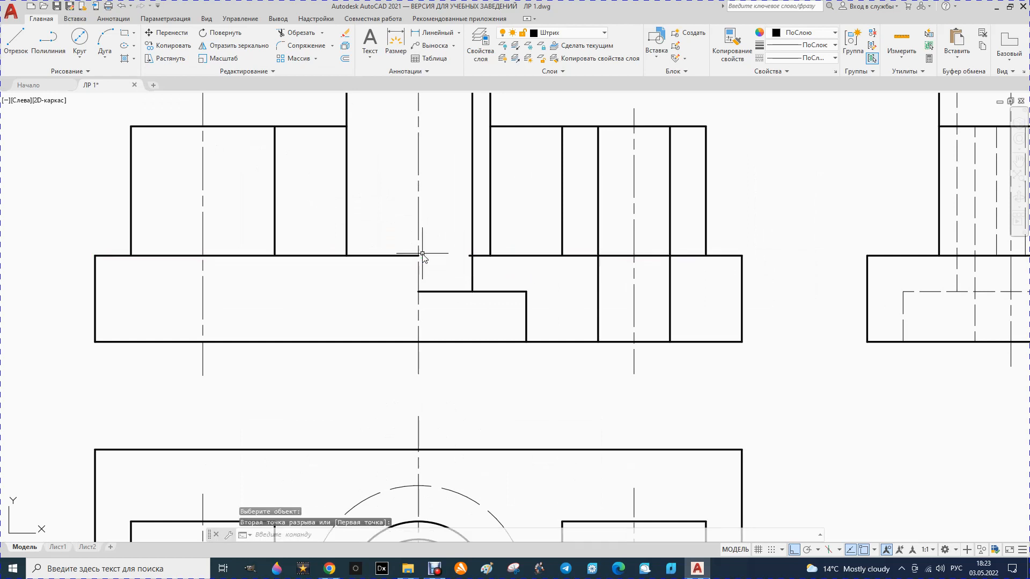
pyautogui.scroll(-2, 424, 279)
pyautogui.scroll(5, 454, 274)
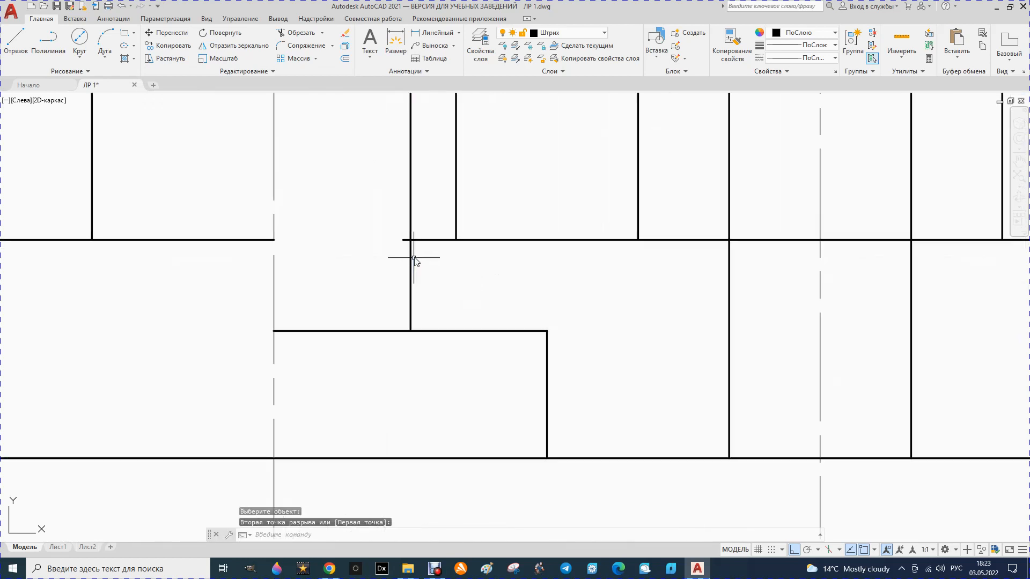
# - Stretch the left end of the base's right top edge in the front view to the central hole's right edge
pyautogui.click(428, 241)
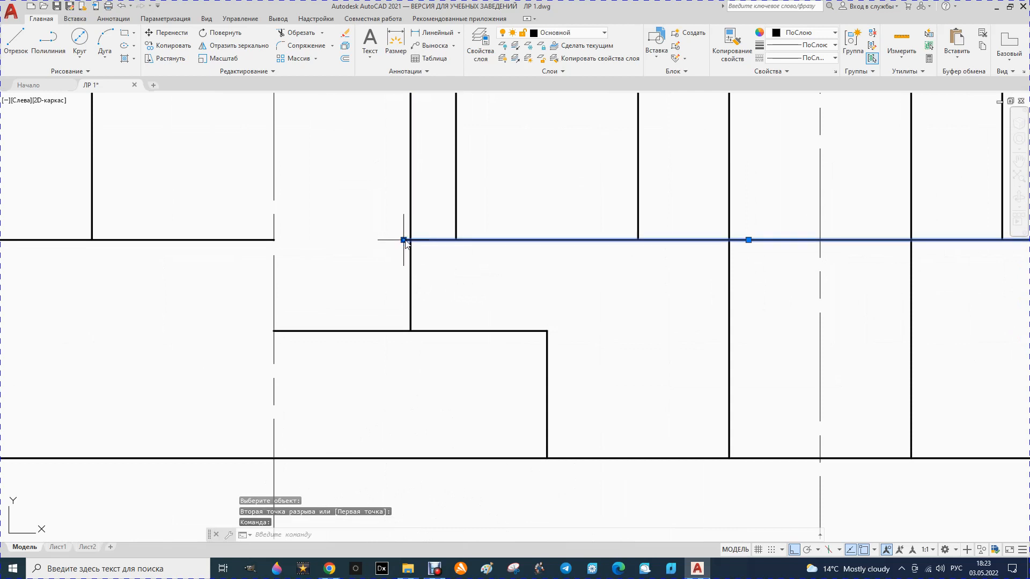
pyautogui.click(404, 240)
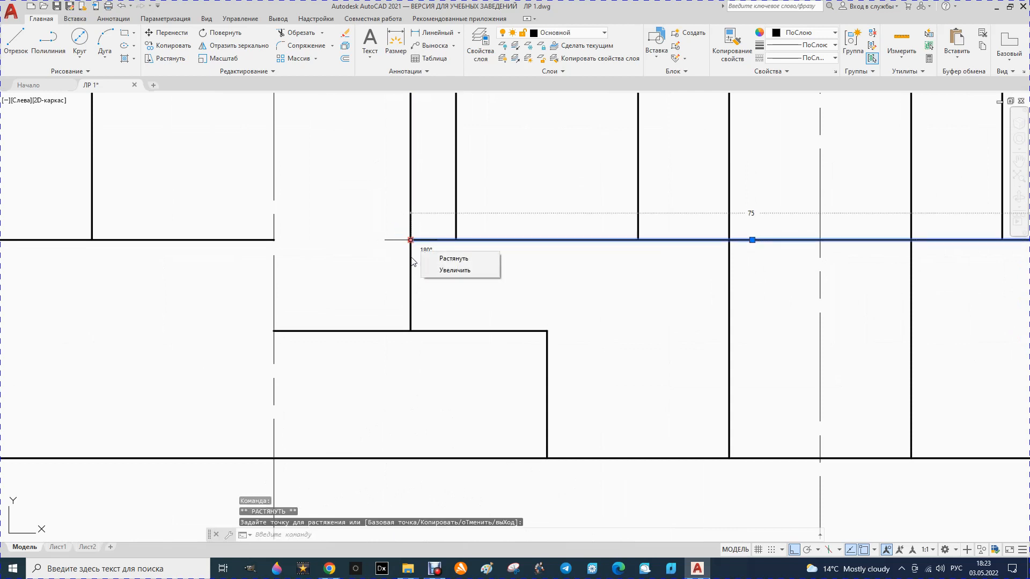
pyautogui.press('Escape')
pyautogui.scroll(-3, 452, 291)
pyautogui.scroll(-2, 446, 286)
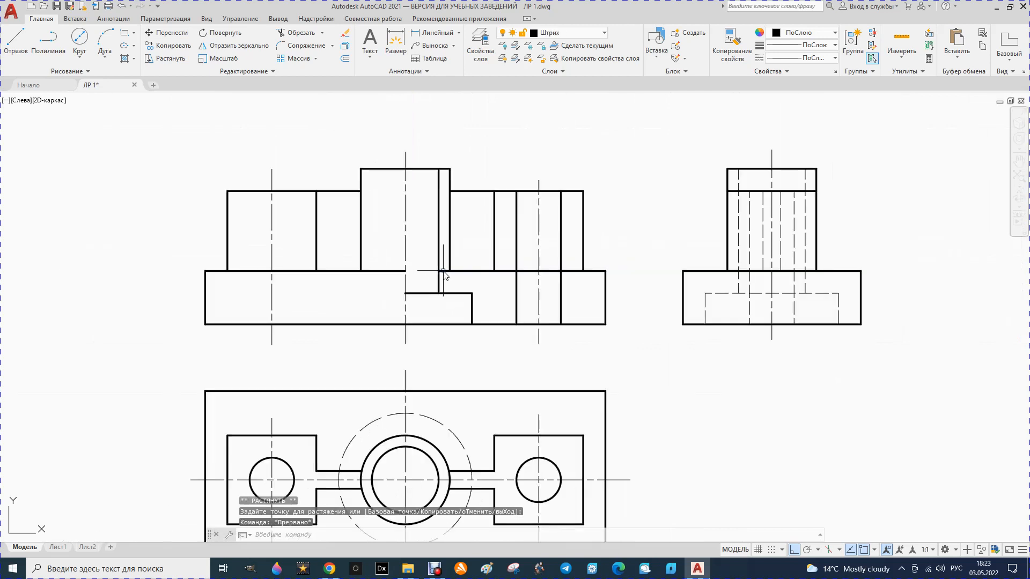
# - Stretch the left end of the base's right top edge to the central cylinder's outer right edge in the front view
pyautogui.scroll(2, 455, 274)
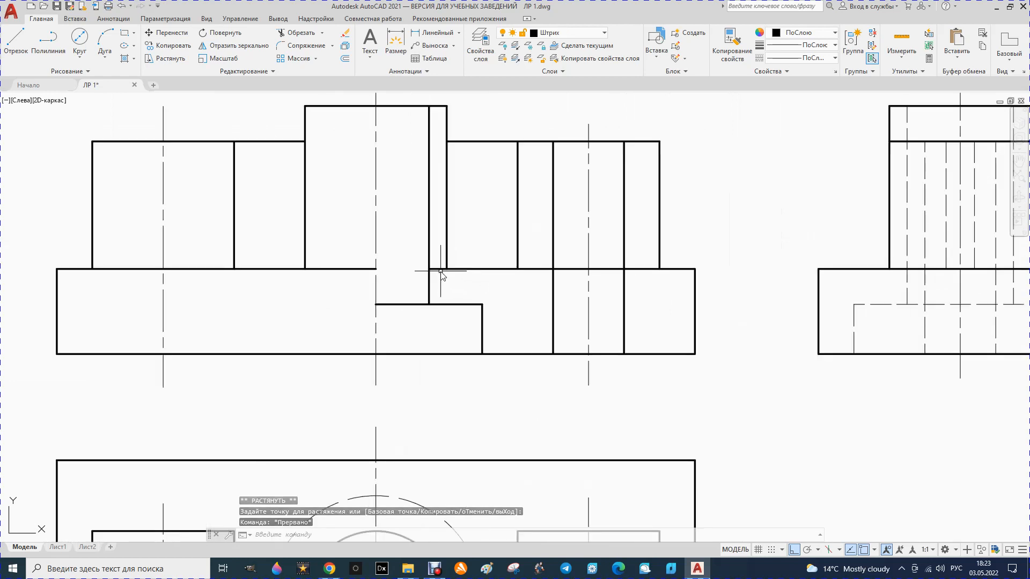
pyautogui.scroll(4, 432, 271)
pyautogui.click(428, 261)
pyautogui.click(409, 260)
pyautogui.click(410, 260)
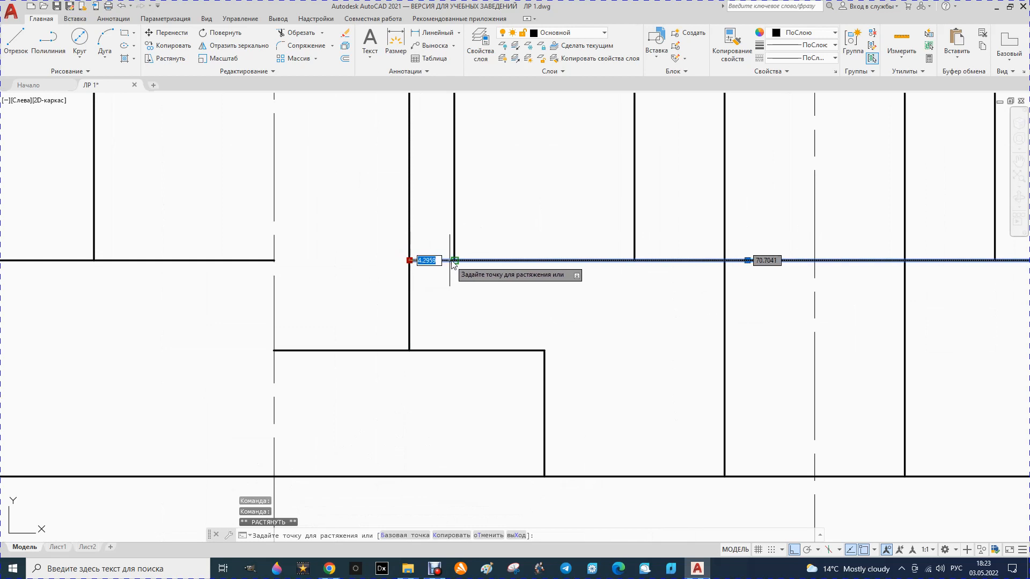
pyautogui.scroll(-5, 454, 261)
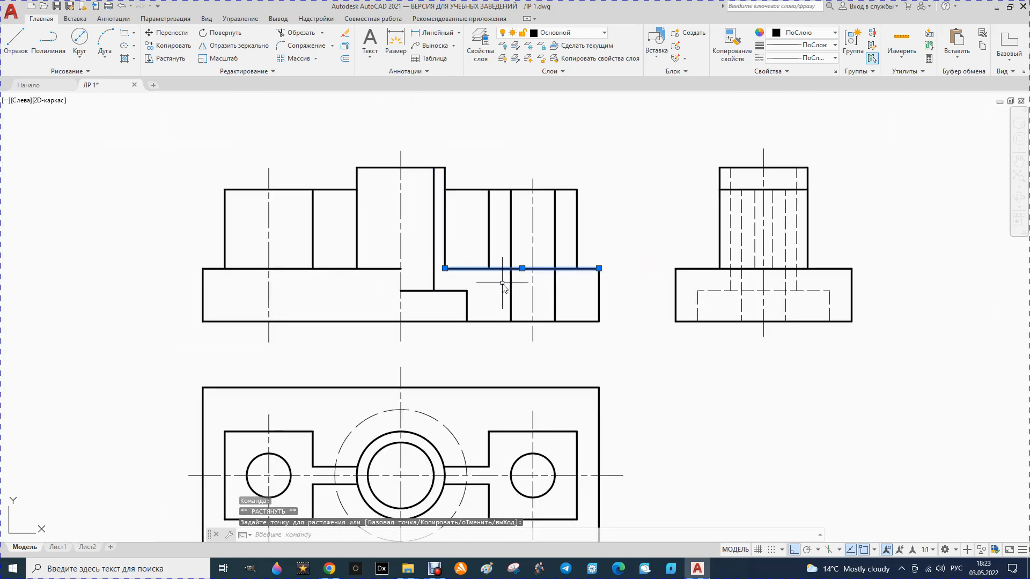
pyautogui.press('Escape')
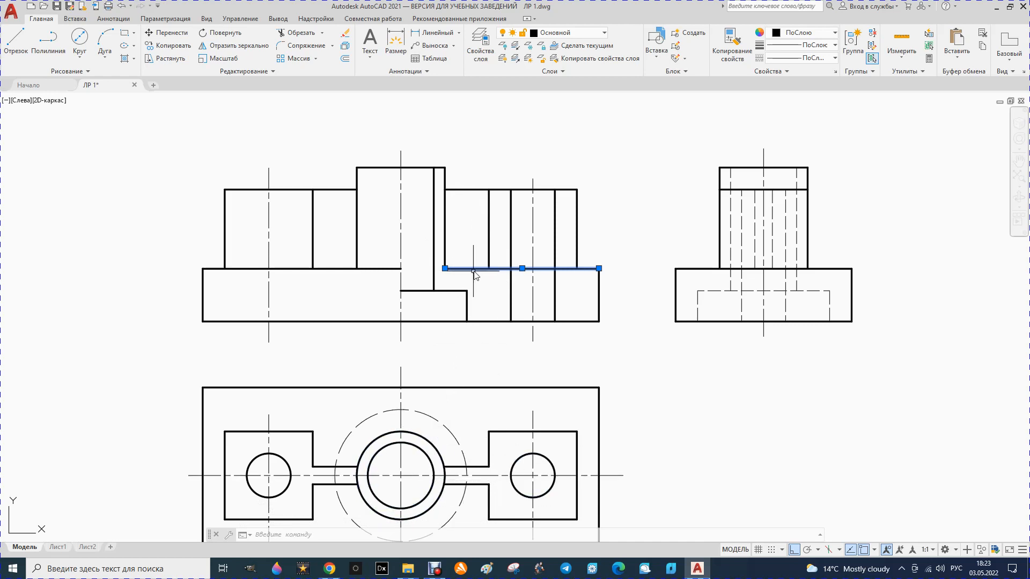
pyautogui.press('Escape')
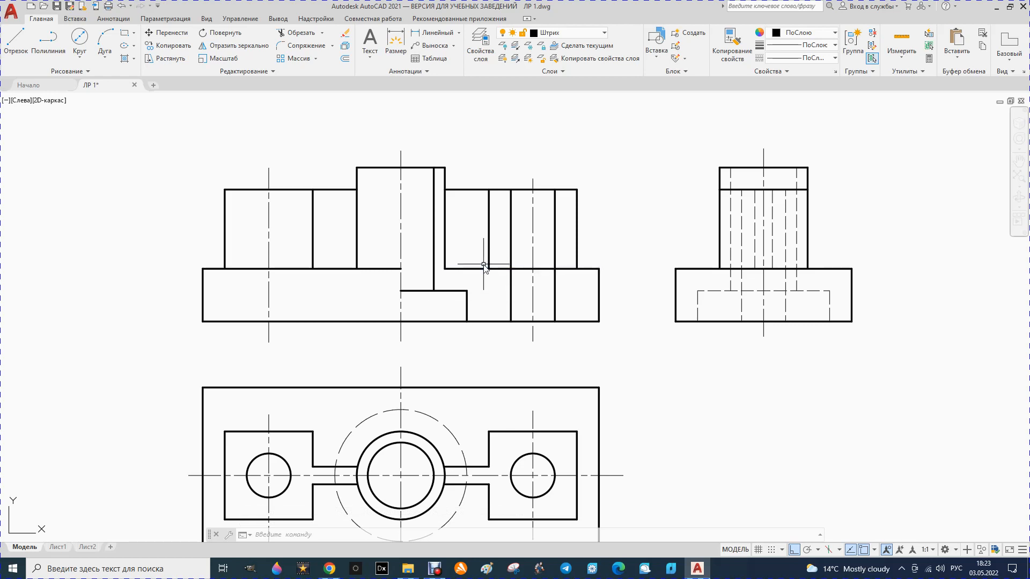
# - Replace the base's right top edge in the front view with a line from the central cylinder's outer edge to the right block's left edge
pyautogui.scroll(-2, 483, 265)
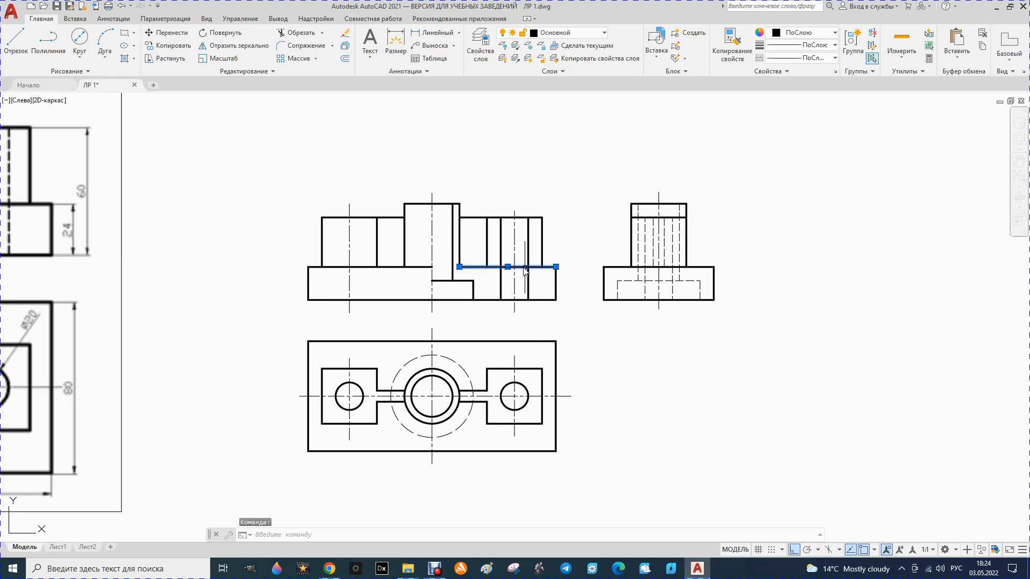
pyautogui.press('Delete')
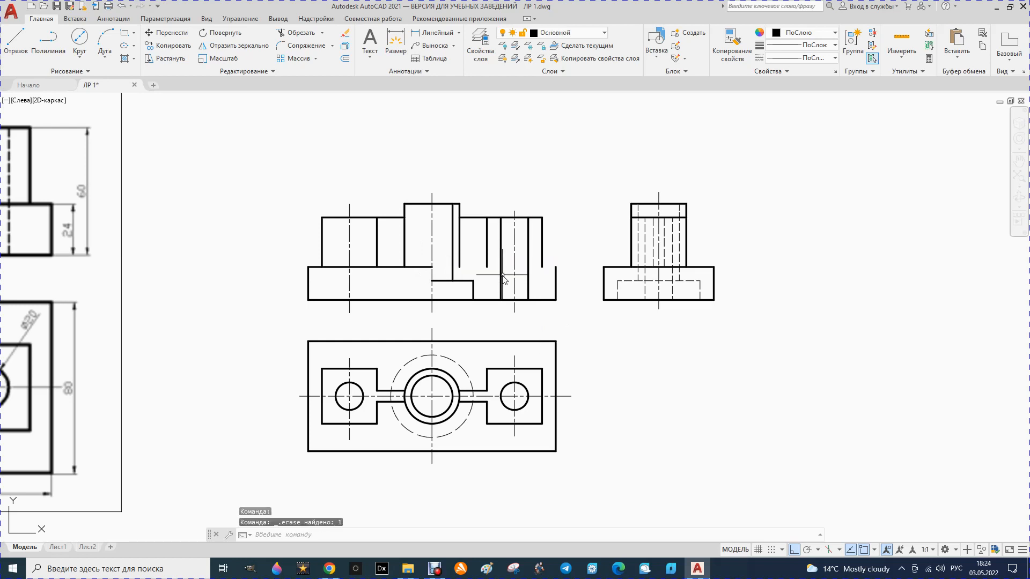
pyautogui.click(17, 39)
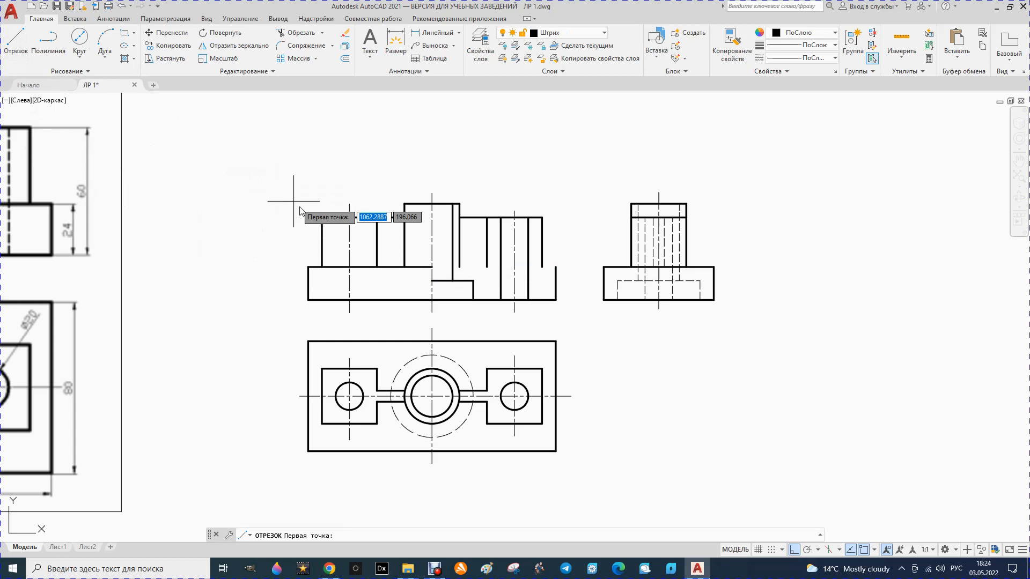
pyautogui.click(460, 267)
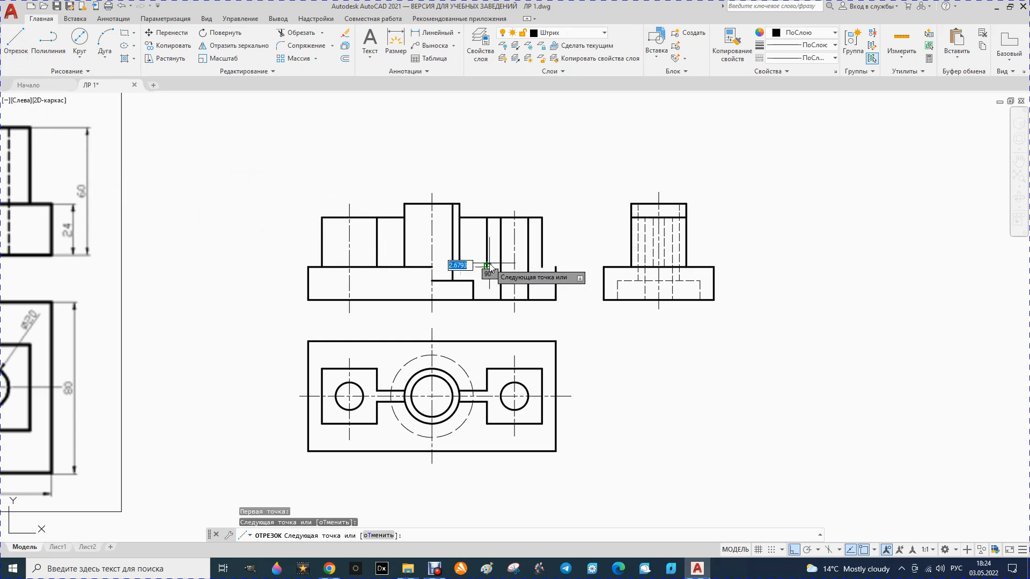
pyautogui.press('Escape')
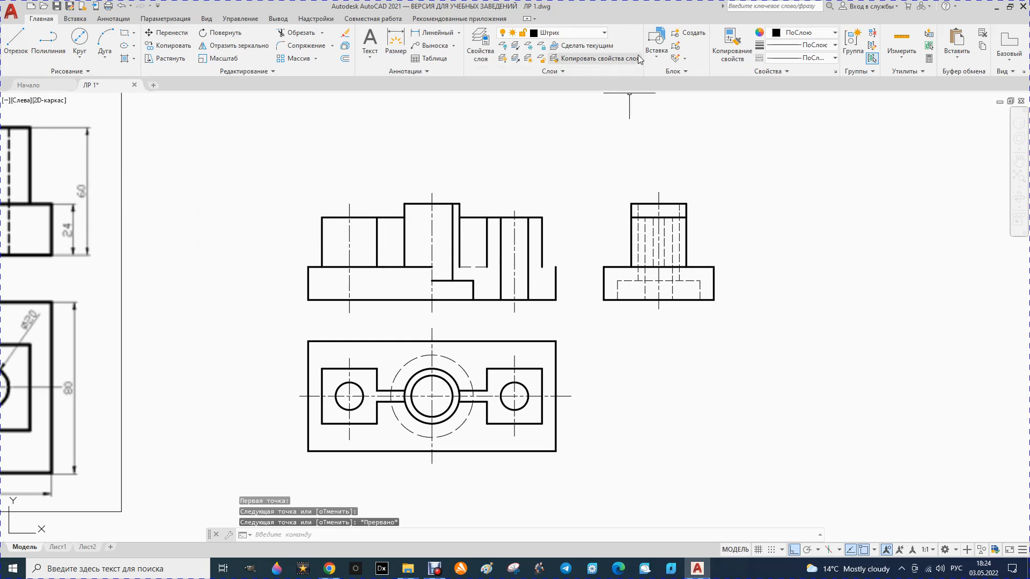
# - Put the short line between the central cylinder and the right block on the Основной layer
pyautogui.click(477, 267)
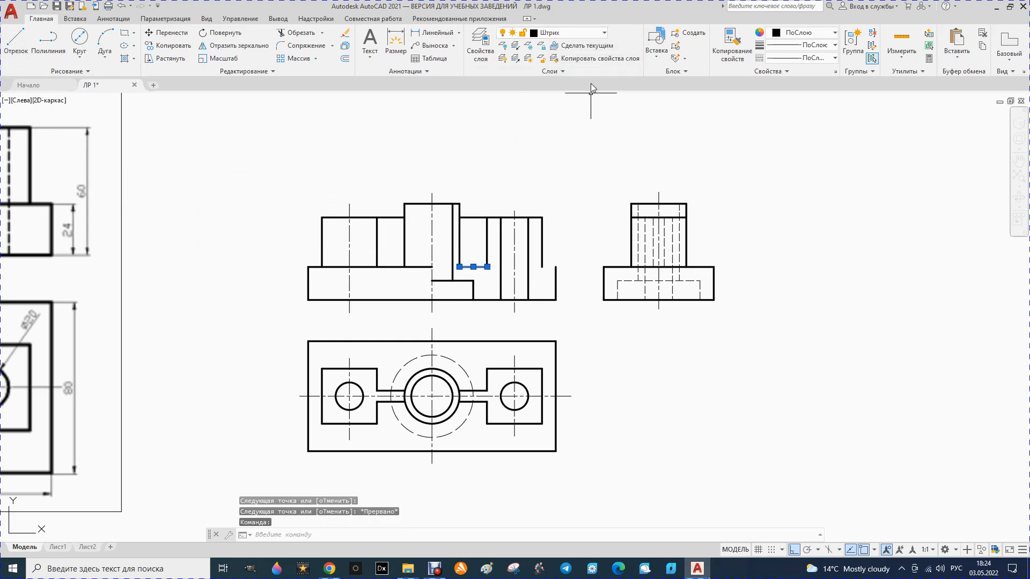
pyautogui.click(605, 36)
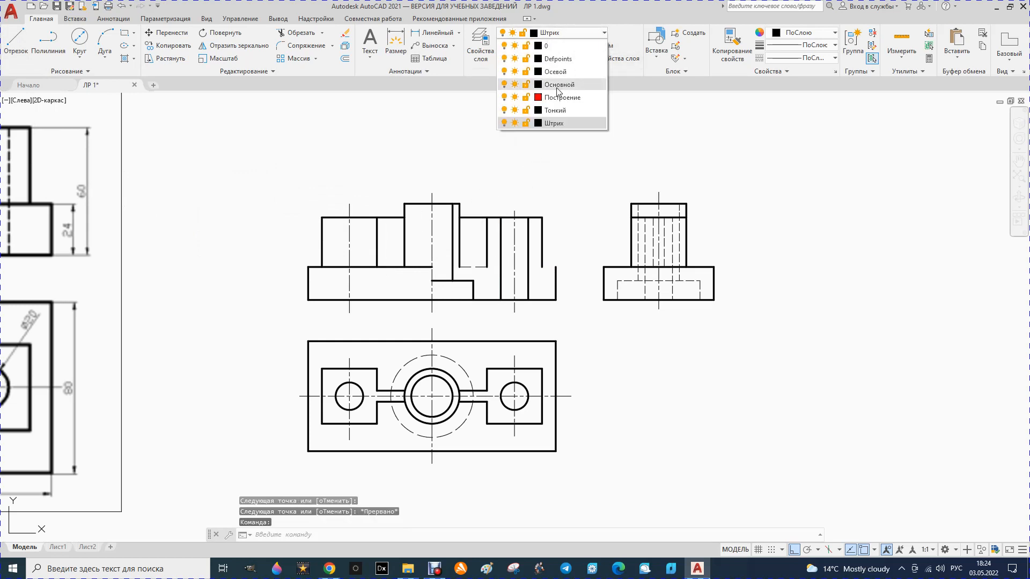
pyautogui.click(561, 95)
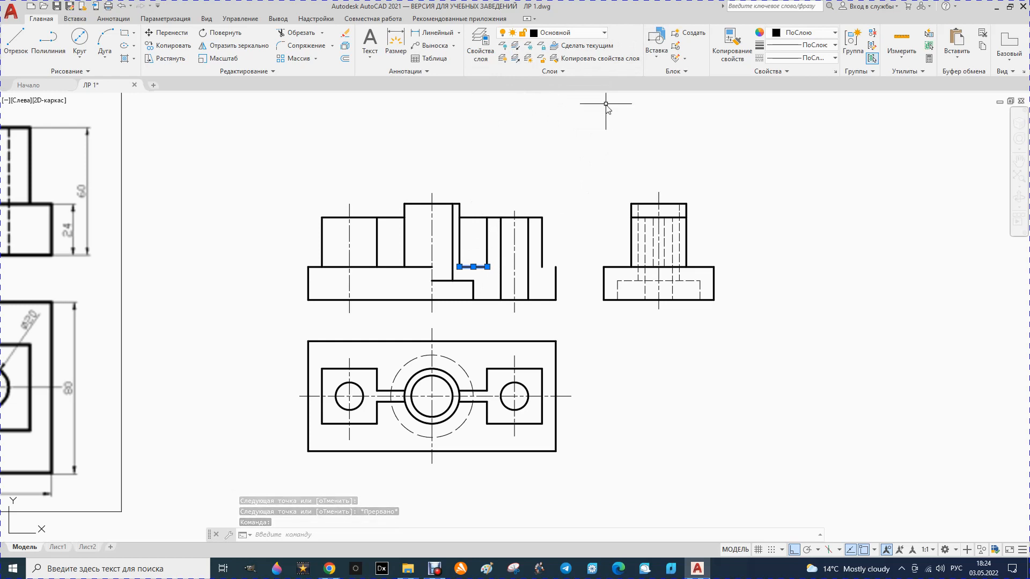
pyautogui.press('Escape')
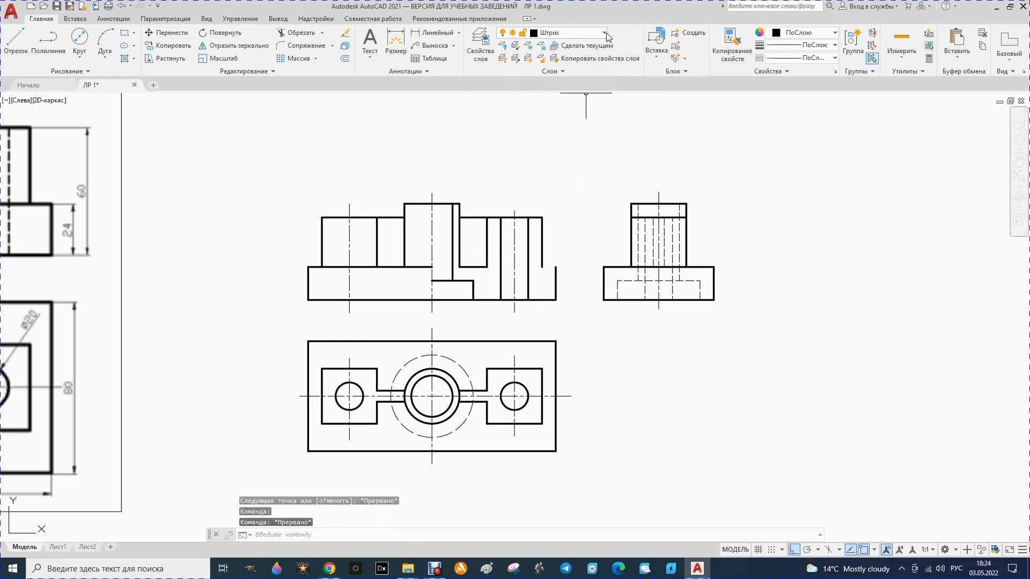
# - Make Основной the current layer and draw the base's top edge from the right block's outer edge to the base's right edge
pyautogui.click(605, 34)
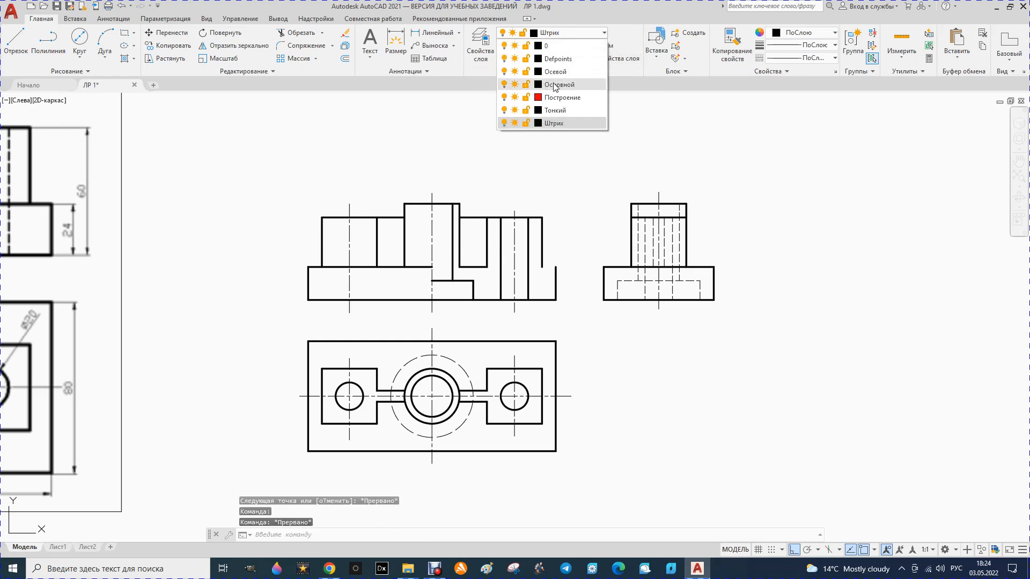
pyautogui.click(555, 85)
pyautogui.click(16, 43)
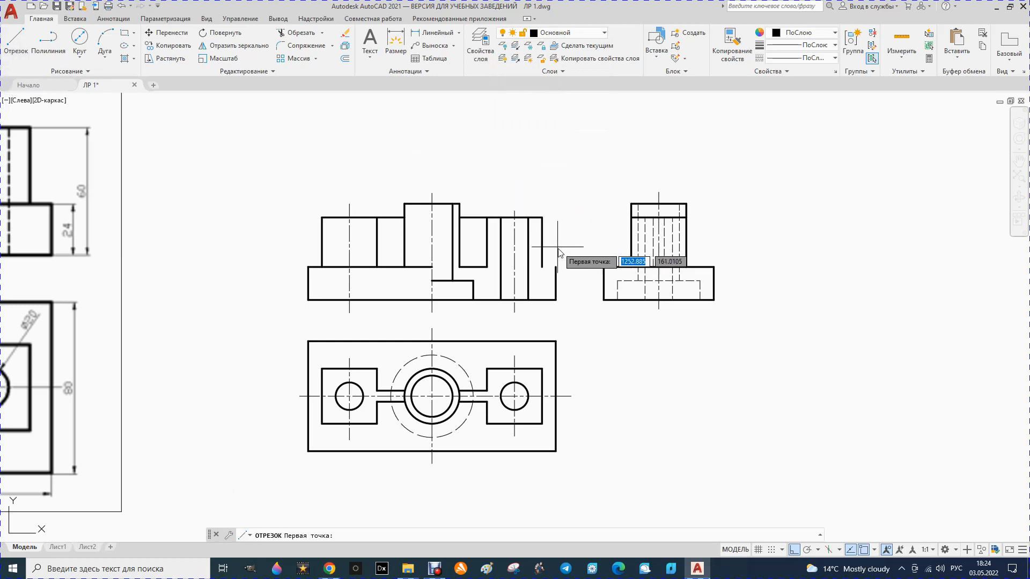
pyautogui.click(542, 266)
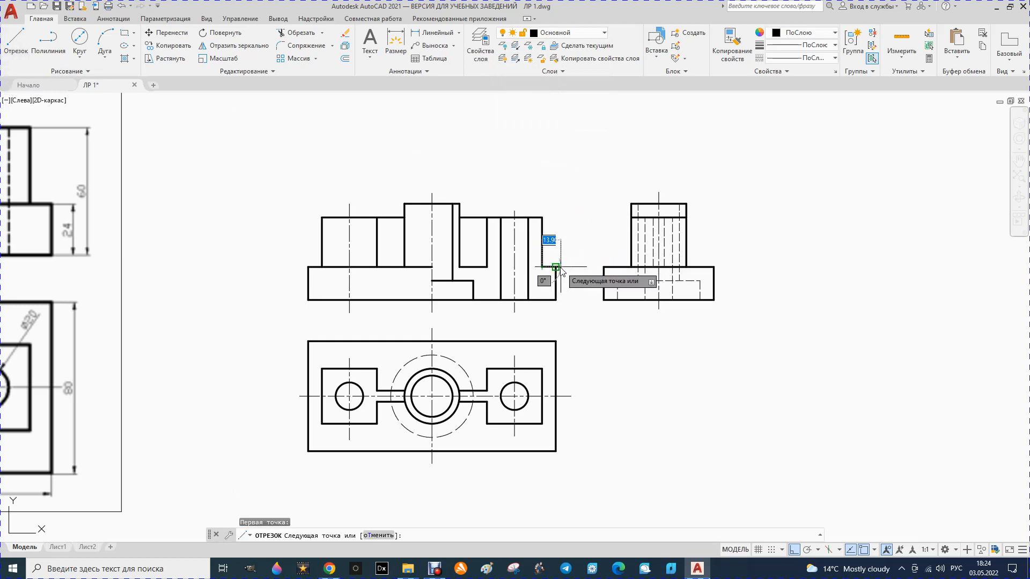
pyautogui.click(556, 267)
pyautogui.press('Escape')
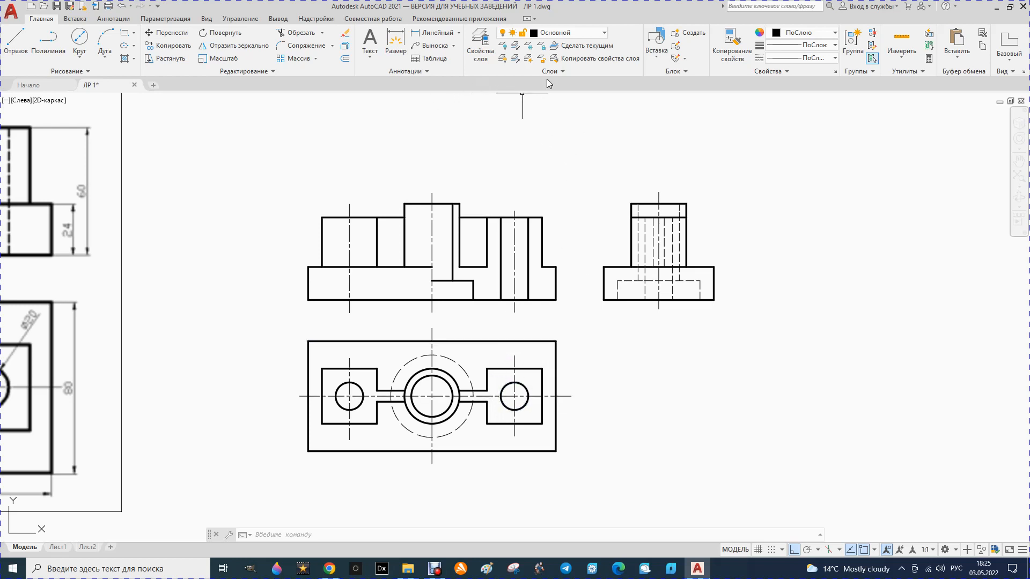
# - Make Тонкий the current layer and hatch both cut areas of the front view's right half with the ANSI31 pattern
pyautogui.click(605, 33)
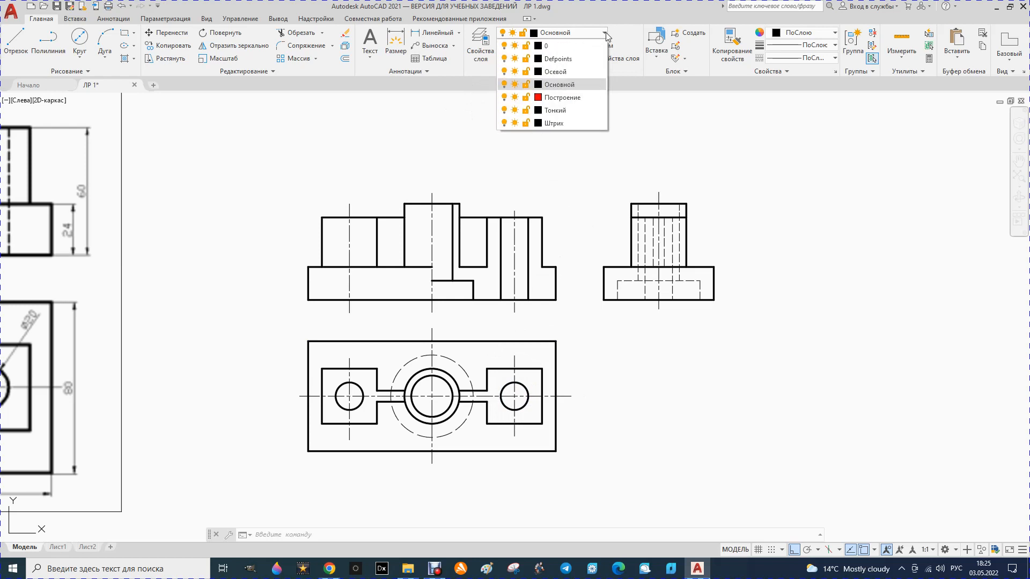
pyautogui.click(554, 111)
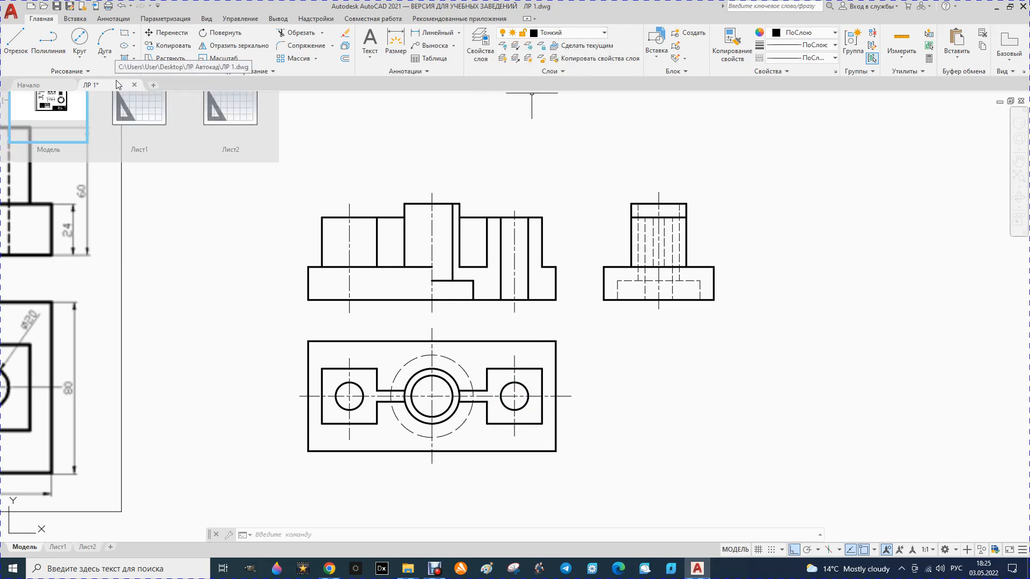
pyautogui.click(135, 59)
pyautogui.click(142, 75)
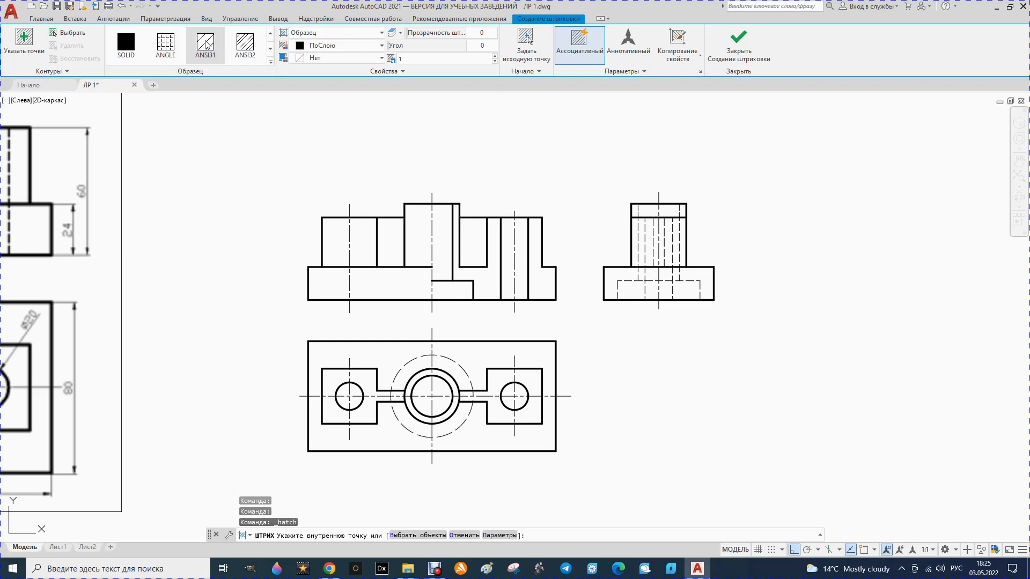
pyautogui.click(487, 286)
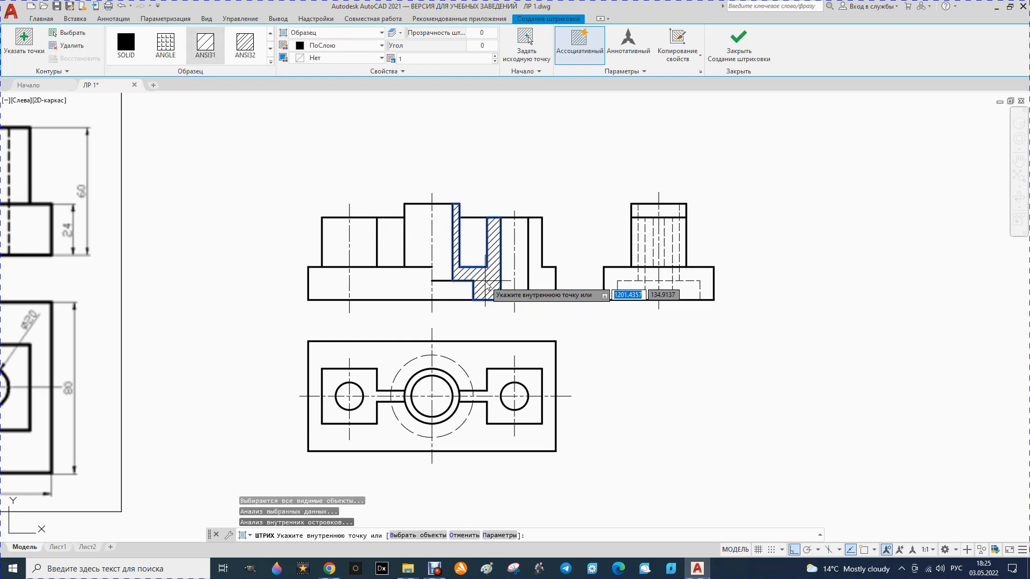
pyautogui.click(535, 285)
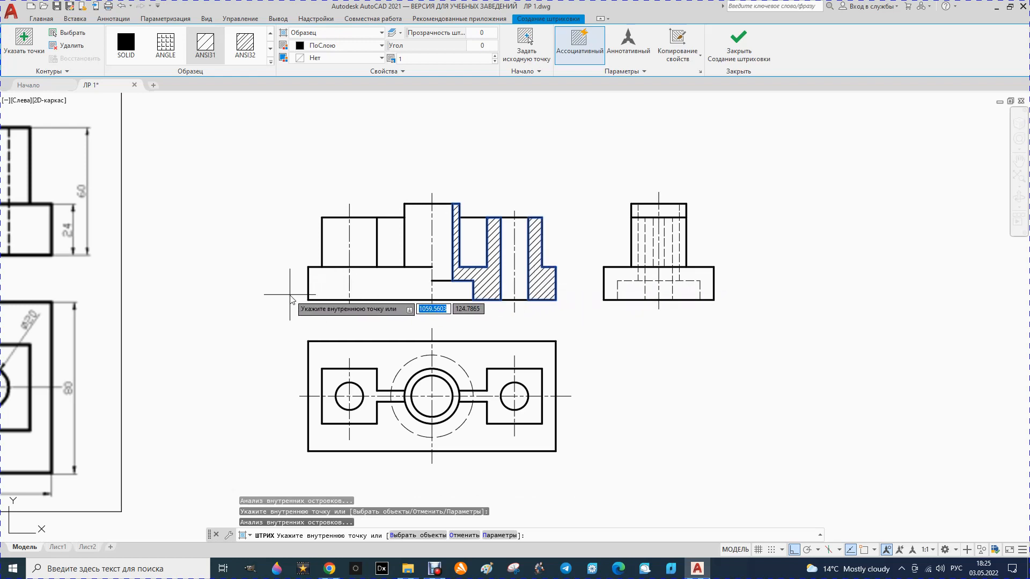
pyautogui.press('Escape')
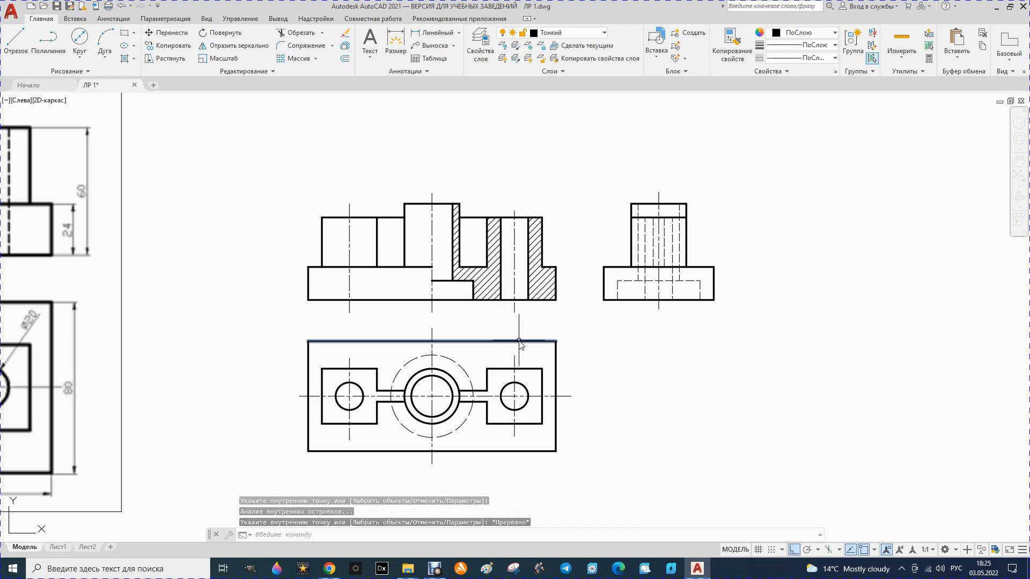
# - Move all three views into the drawing frame with Ortho off, placing them above and beside the title block
pyautogui.scroll(-2, 654, 272)
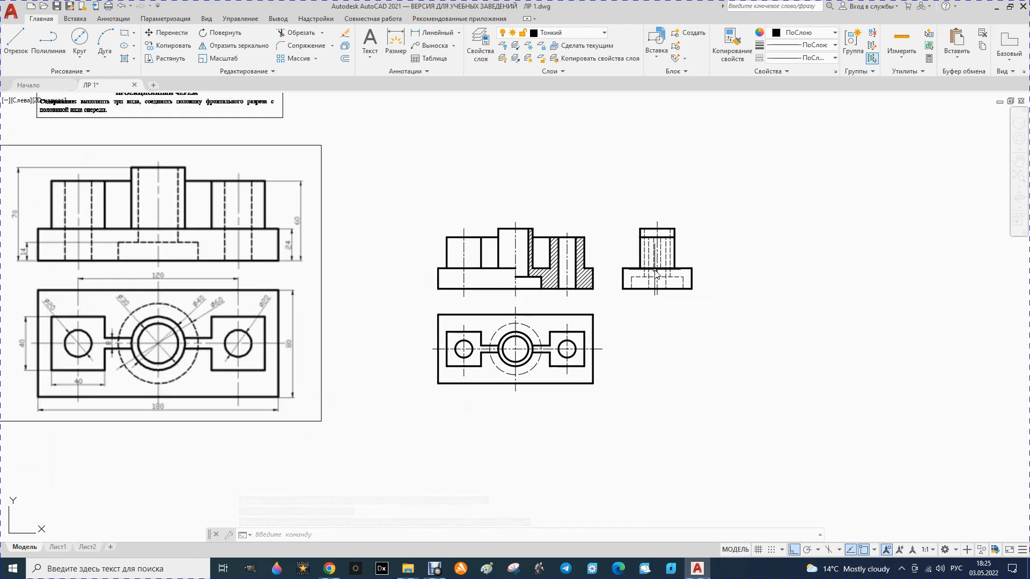
pyautogui.scroll(-2, 705, 277)
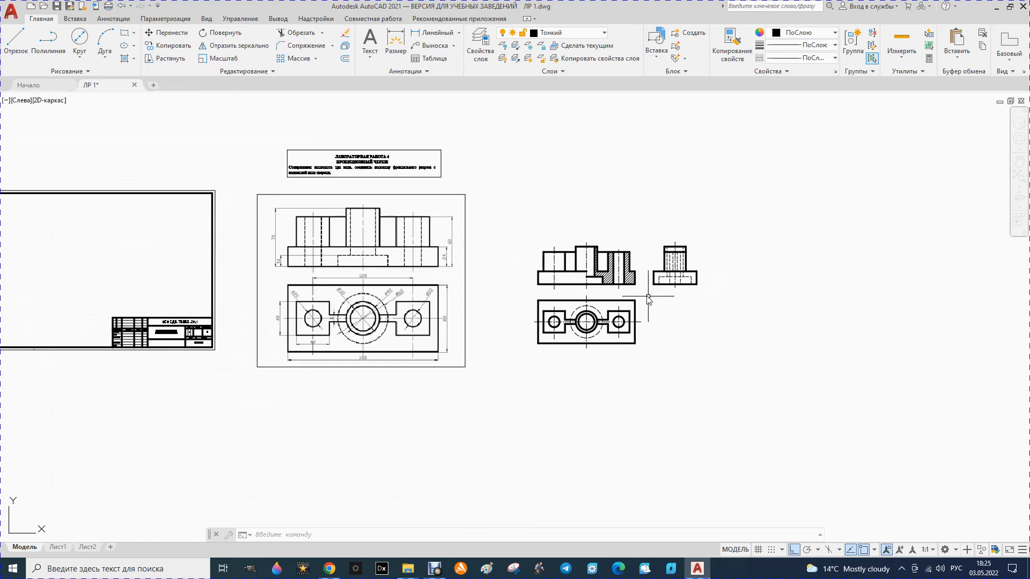
pyautogui.moveTo(499, 232)
pyautogui.mouseDown()
pyautogui.moveTo(690, 195)
pyautogui.moveTo(731, 361)
pyautogui.moveTo(481, 352)
pyautogui.moveTo(460, 326)
pyautogui.mouseUp()
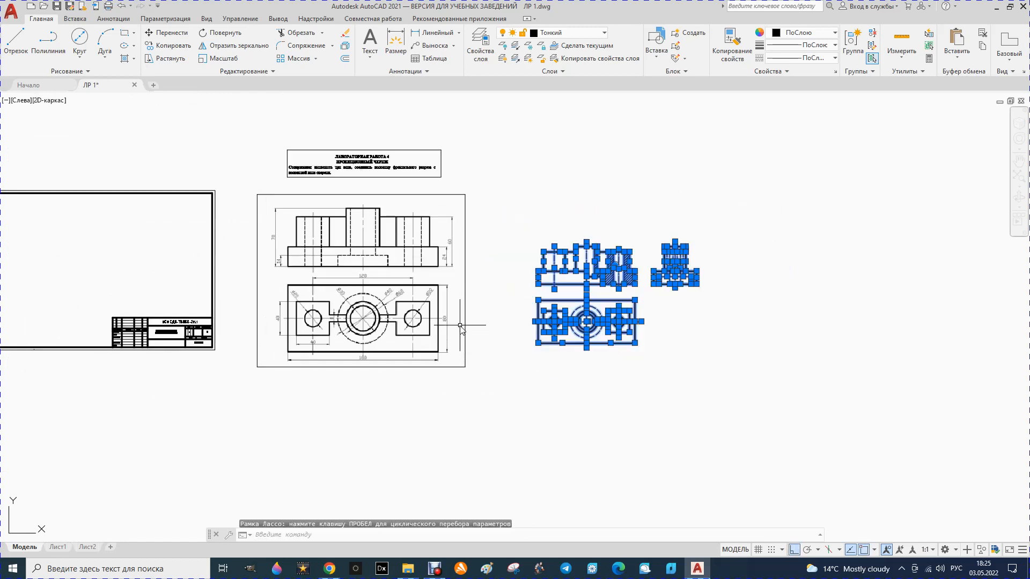
pyautogui.click(152, 34)
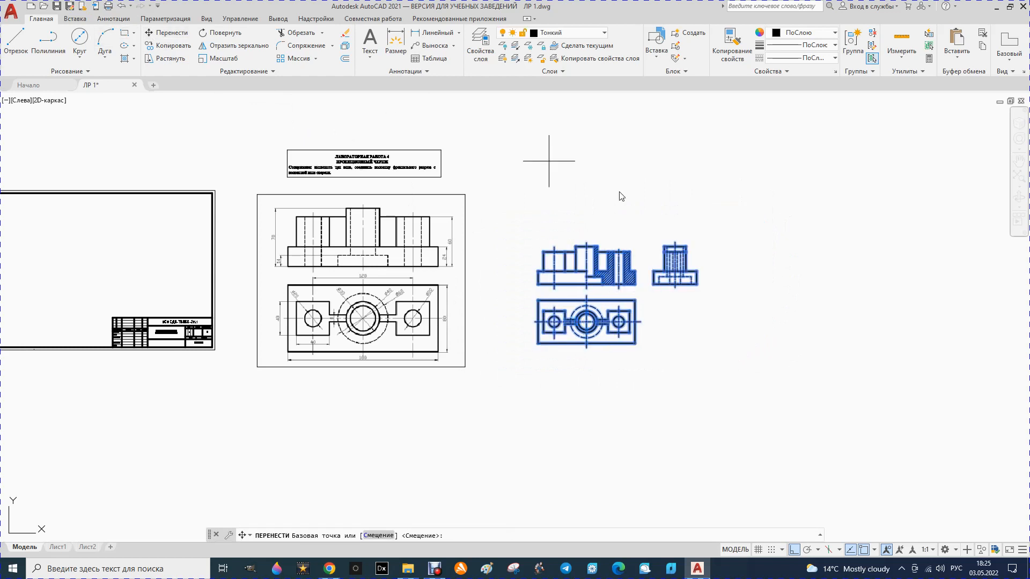
pyautogui.click(640, 289)
pyautogui.scroll(-4, 665, 294)
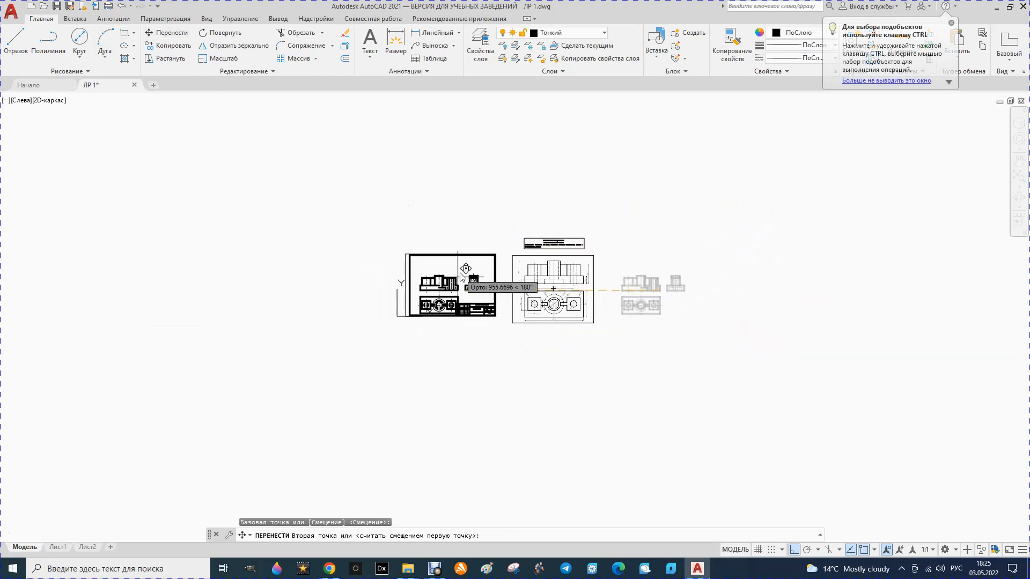
pyautogui.click(795, 550)
pyautogui.scroll(6, 461, 280)
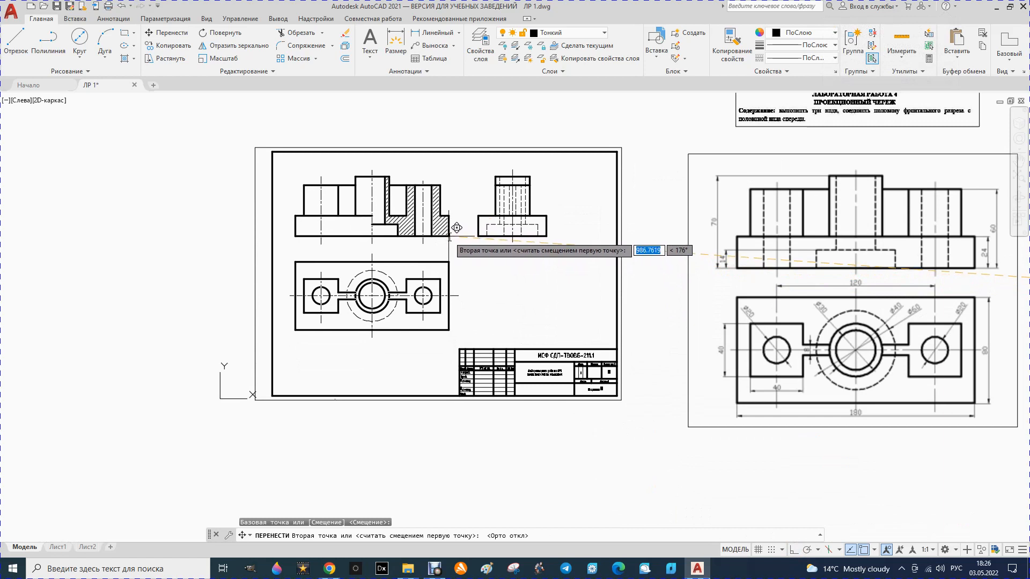
pyautogui.click(457, 228)
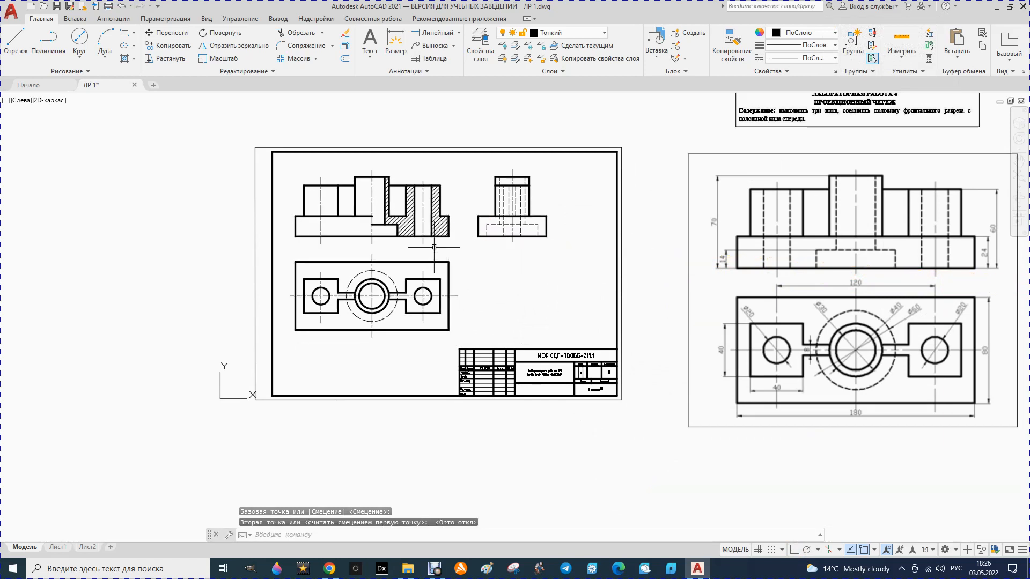
pyautogui.scroll(-2, 258, 243)
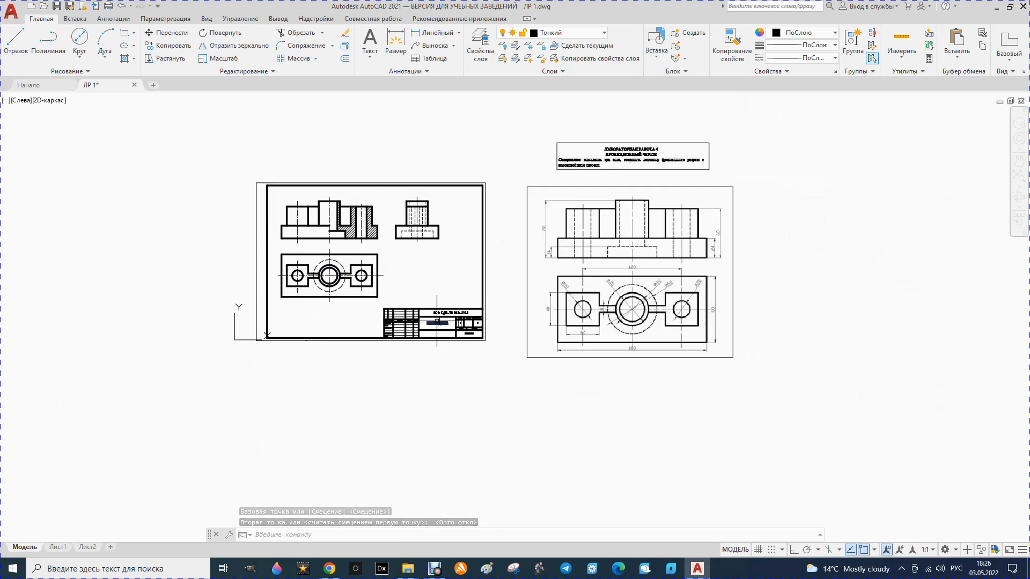
# - Add a linear dimension for the side view's overall height, placing it just to the right of that view
pyautogui.scroll(2, 263, 259)
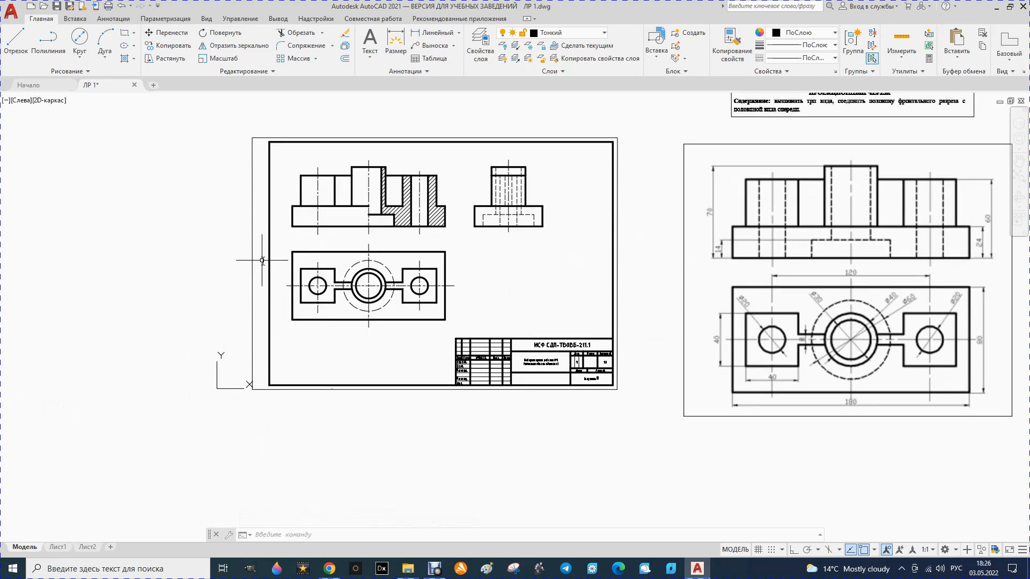
pyautogui.scroll(2, 295, 212)
pyautogui.scroll(-4, 145, 225)
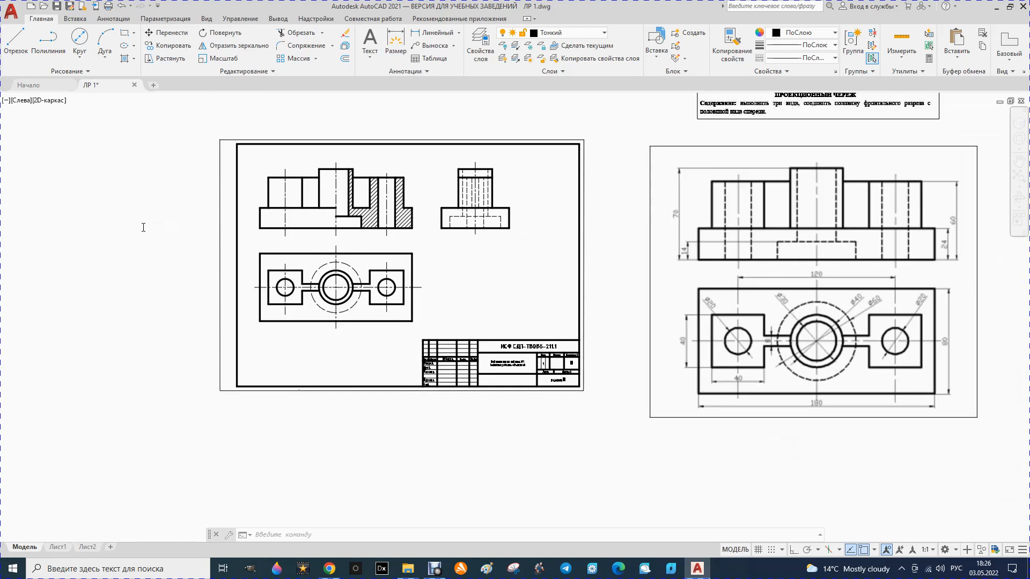
pyautogui.scroll(2, 281, 188)
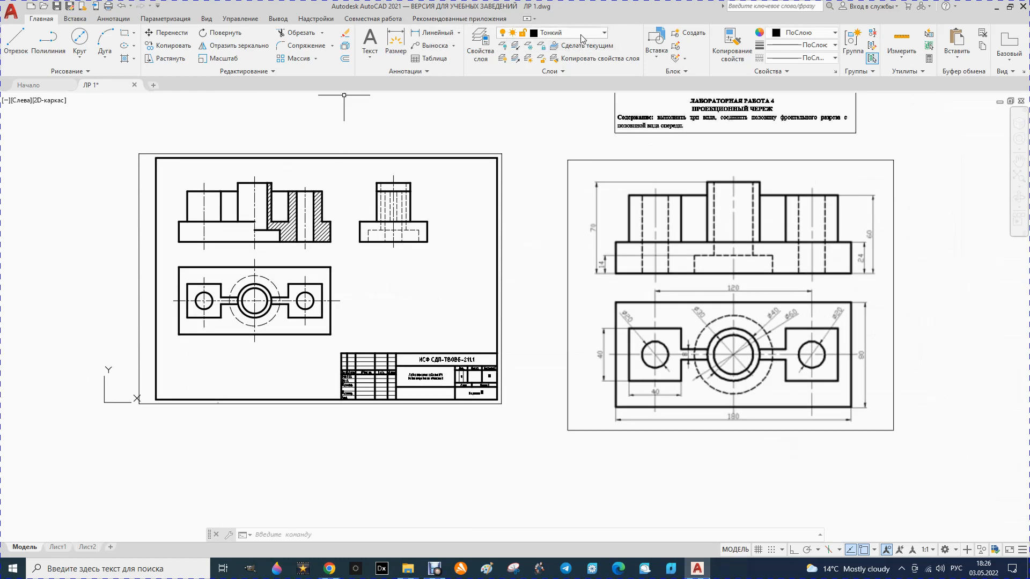
pyautogui.click(459, 34)
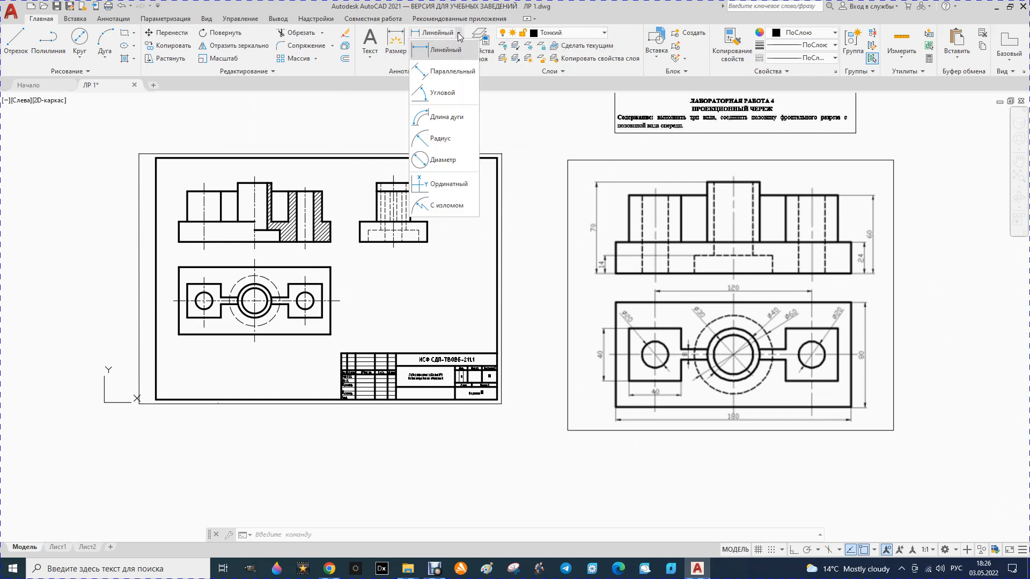
pyautogui.click(440, 50)
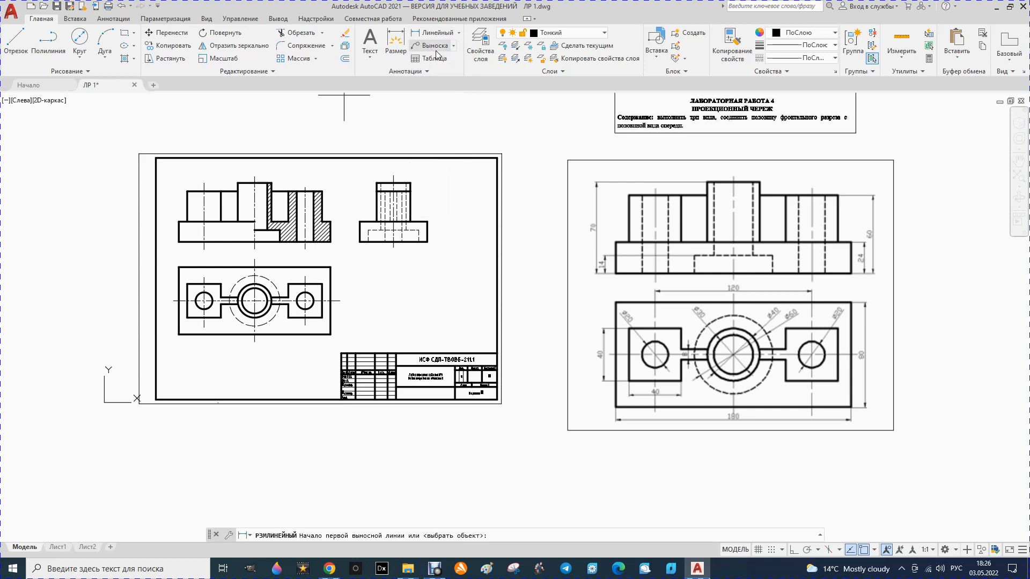
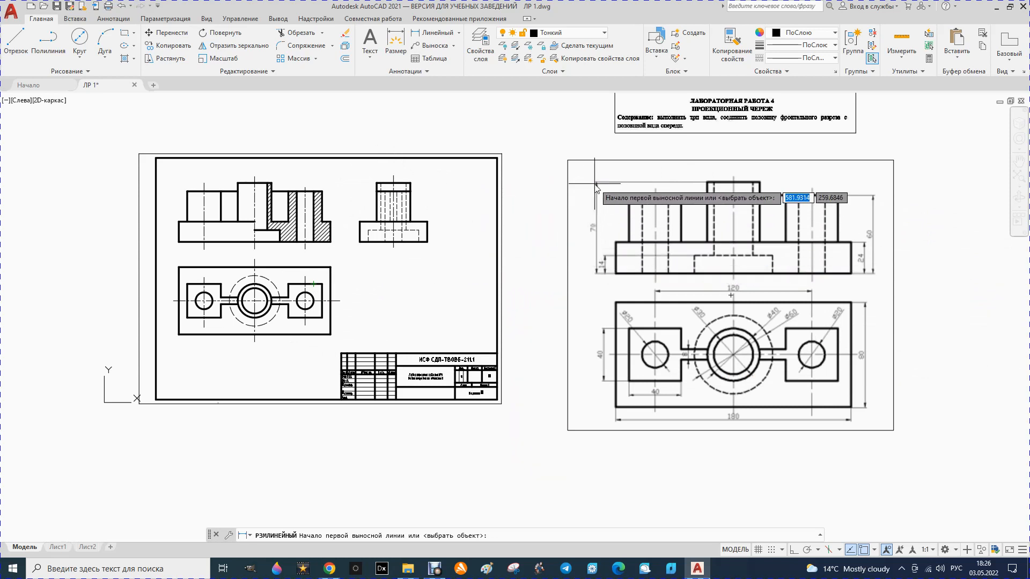
pyautogui.scroll(2, 385, 199)
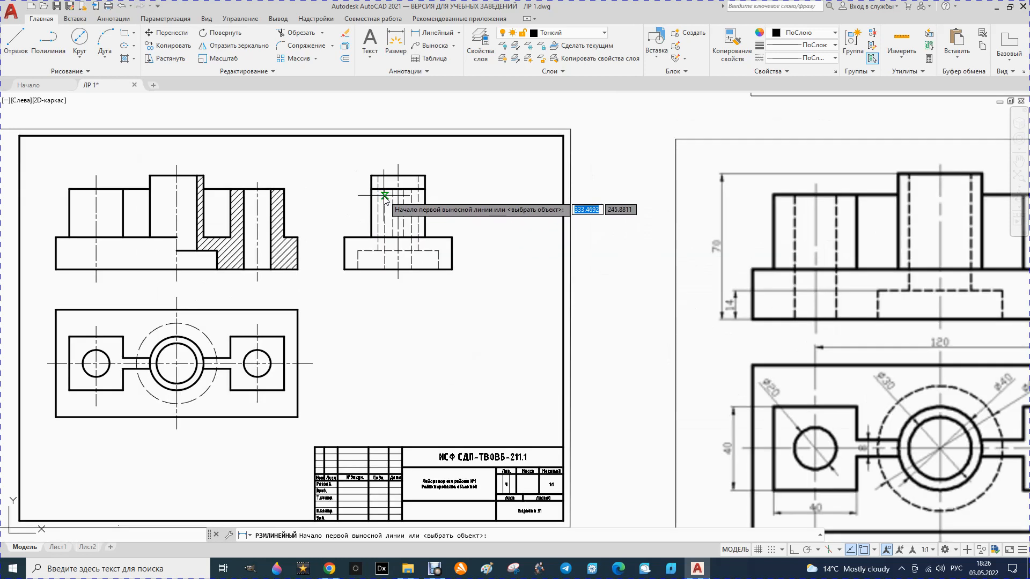
pyautogui.click(398, 175)
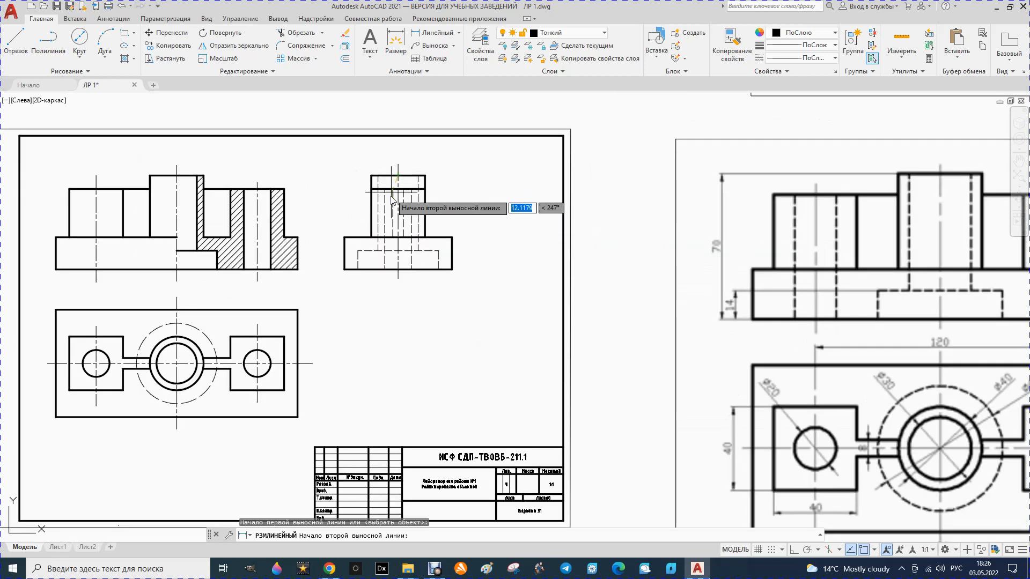
pyautogui.click(398, 262)
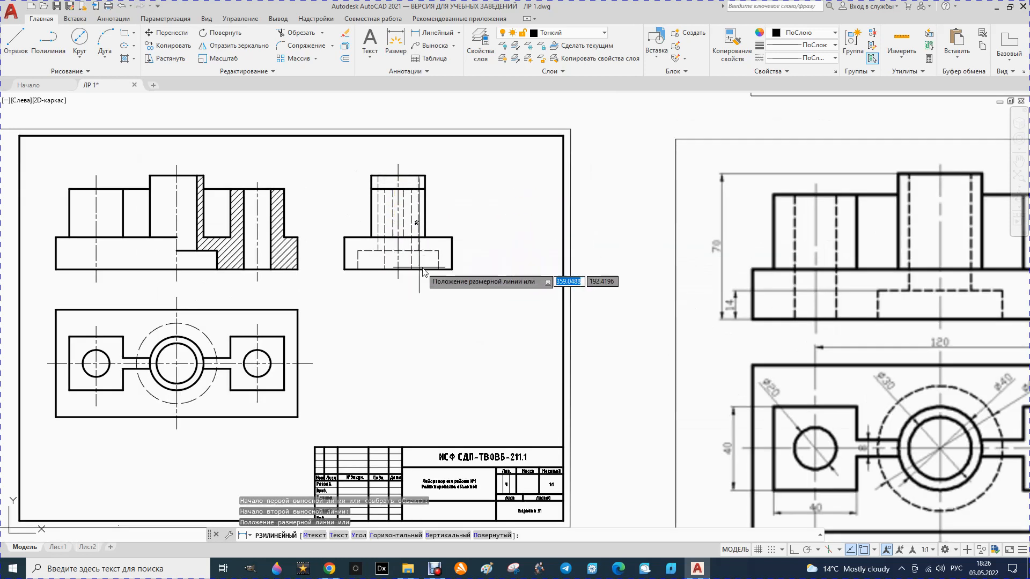
pyautogui.click(469, 272)
pyautogui.scroll(-2, 386, 275)
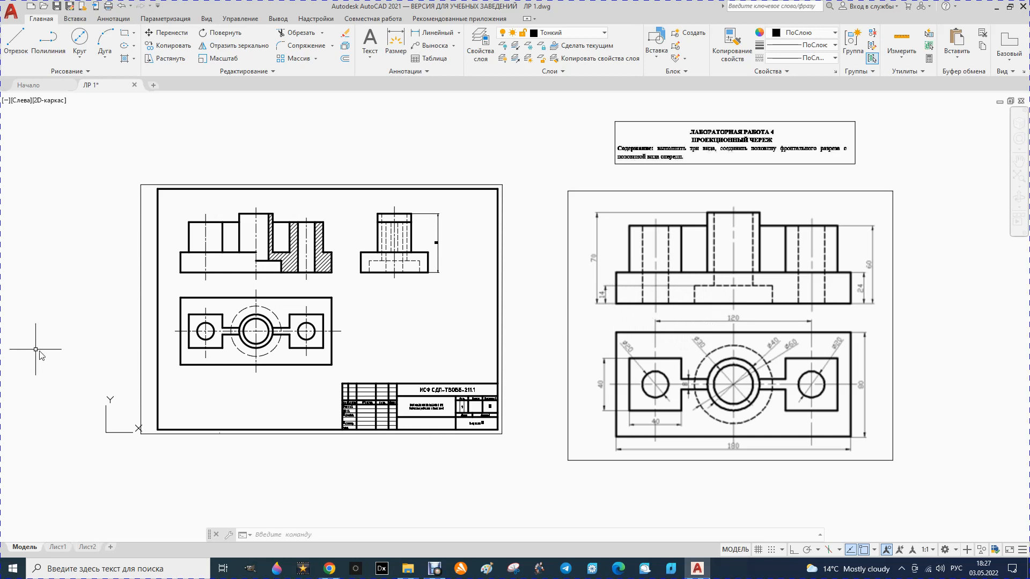
pyautogui.scroll(2, 147, 305)
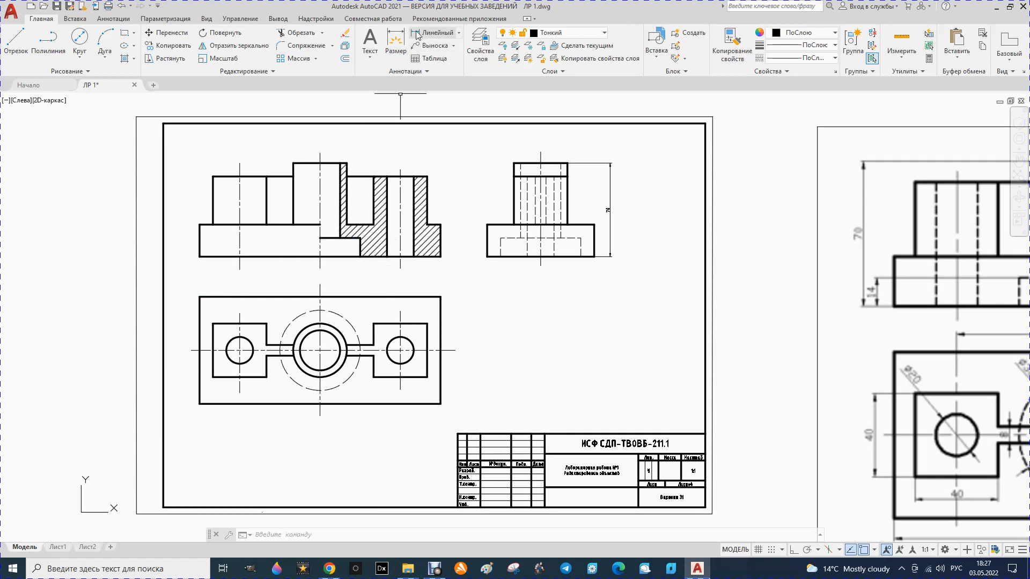
pyautogui.click(396, 40)
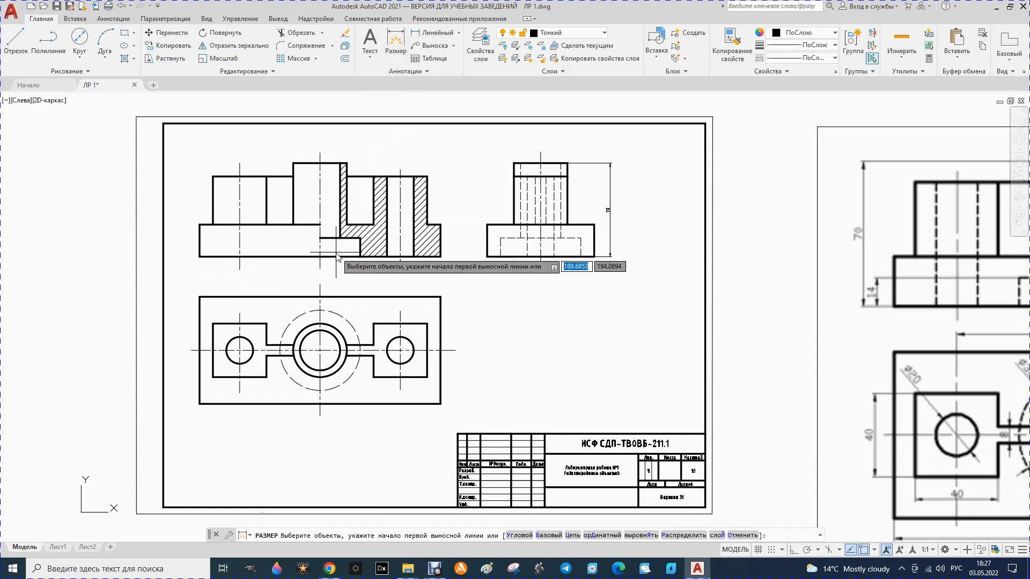
pyautogui.click(360, 253)
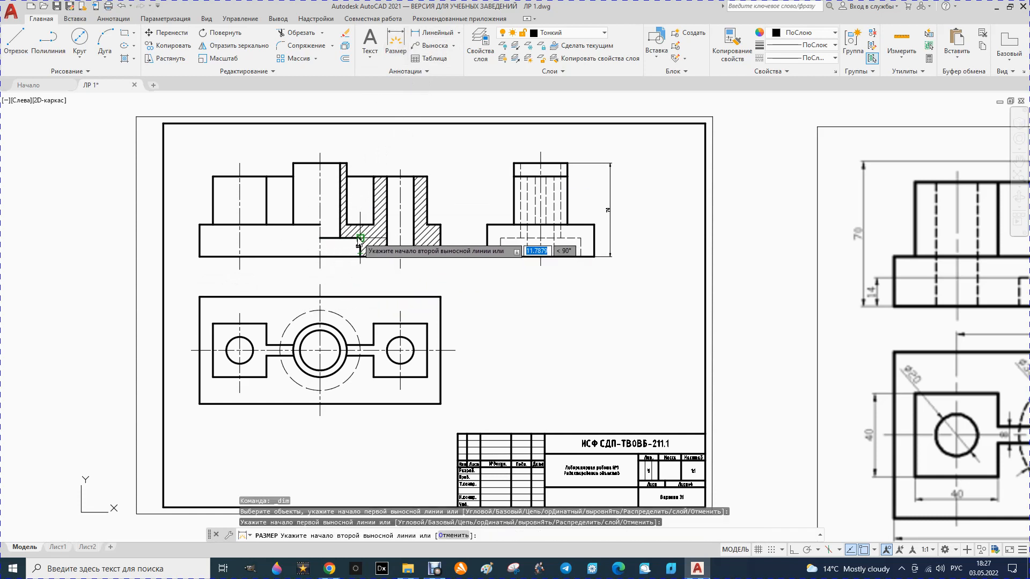
pyautogui.click(360, 237)
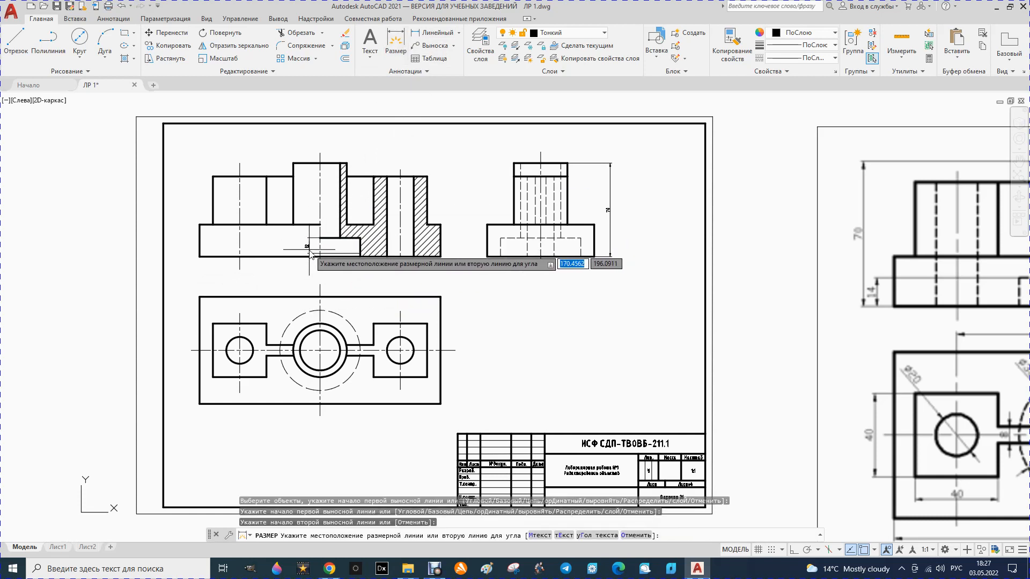
pyautogui.press('Escape')
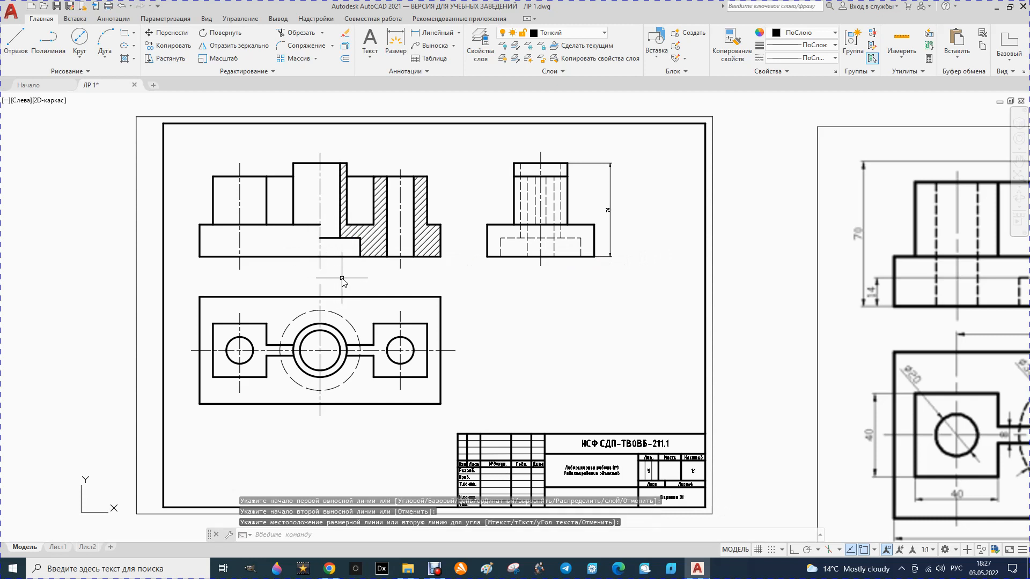
# - Dimension the height of the base recess in the front view's section, placing the dimension line inside the recess
pyautogui.click(391, 46)
pyautogui.click(360, 257)
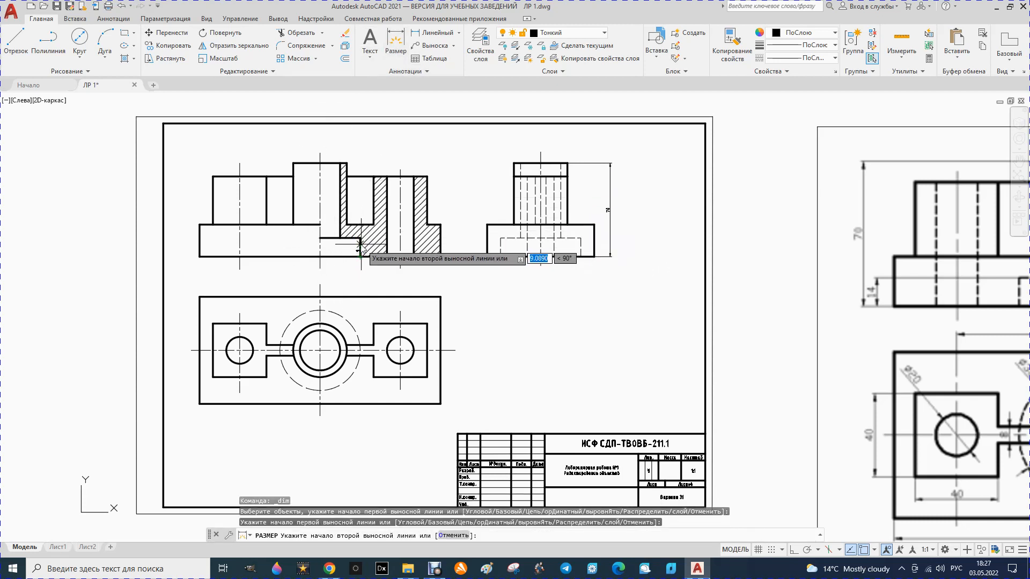
pyautogui.click(360, 238)
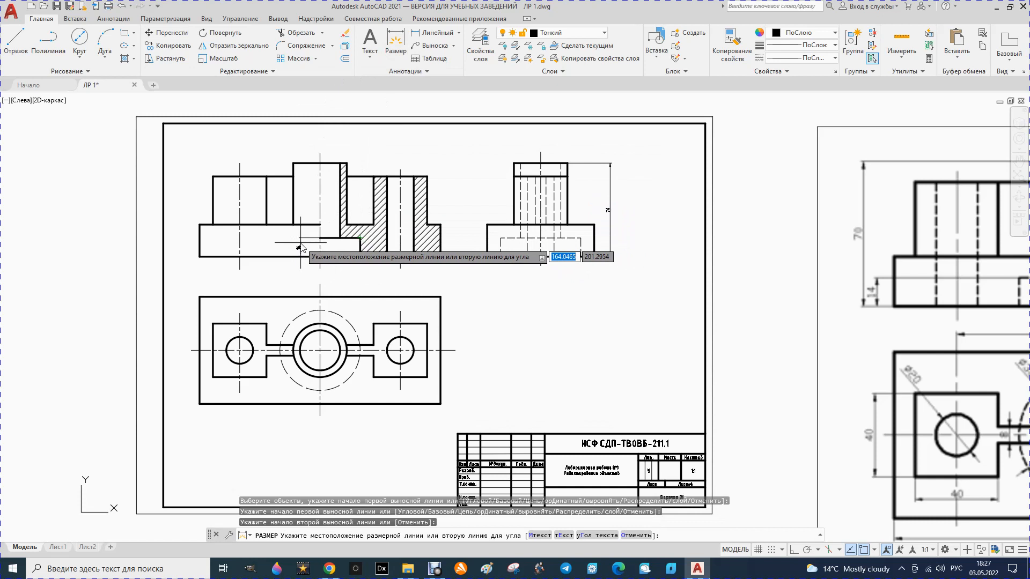
pyautogui.click(331, 247)
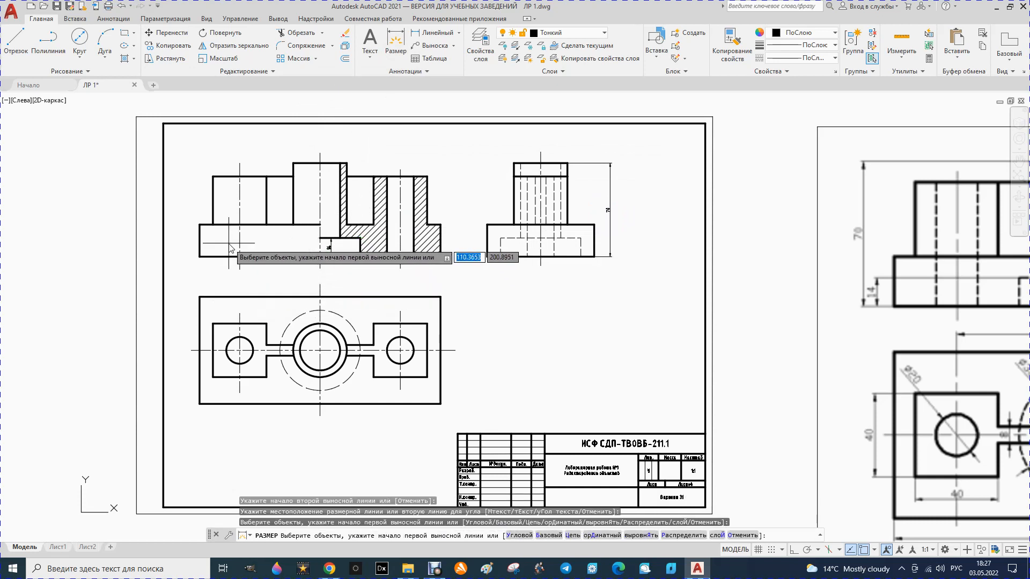
# - Dimension the base's thickness at the right edge of the front view, placing it close beside the base
pyautogui.scroll(-3, 229, 244)
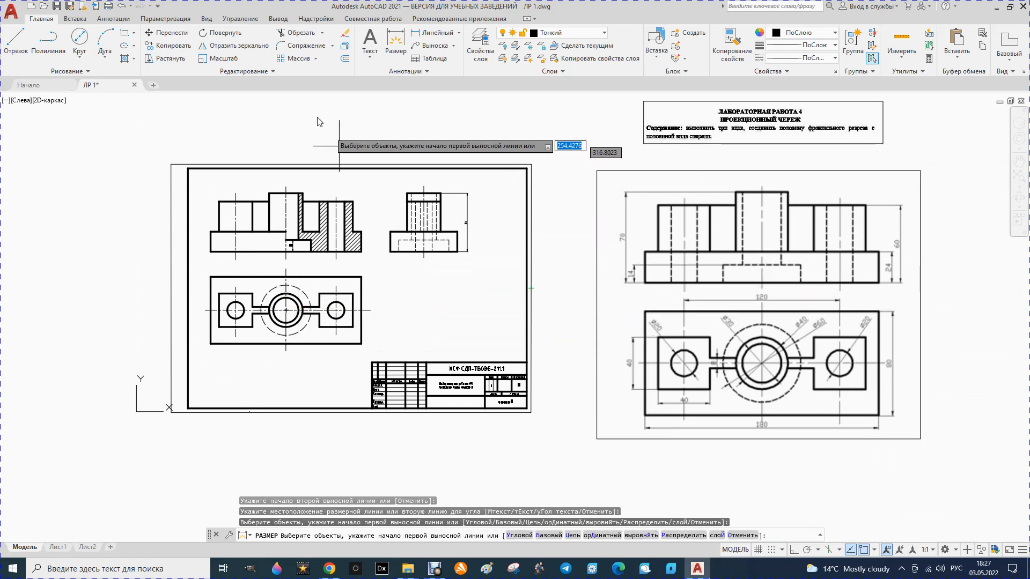
pyautogui.click(394, 40)
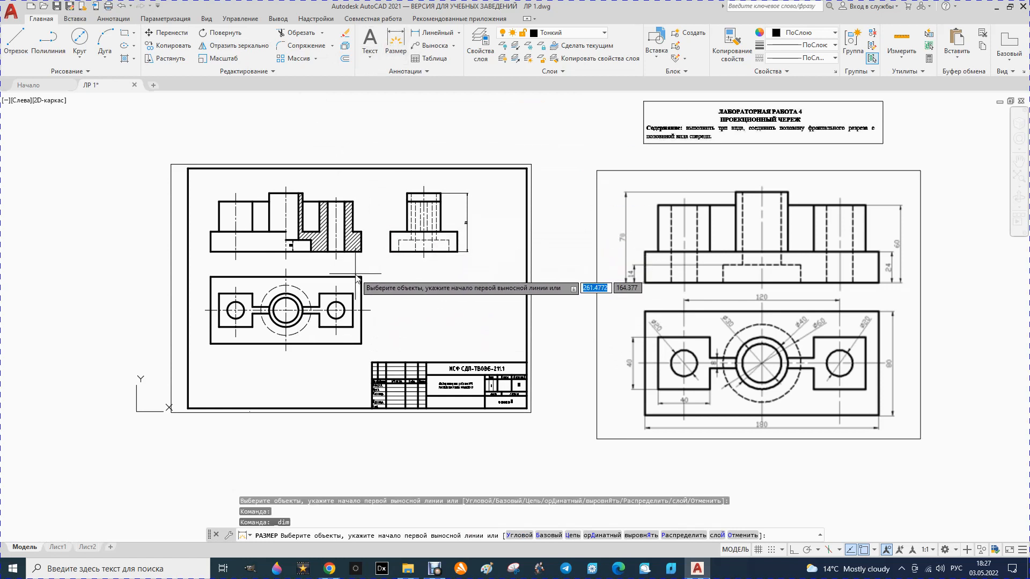
pyautogui.scroll(2, 357, 279)
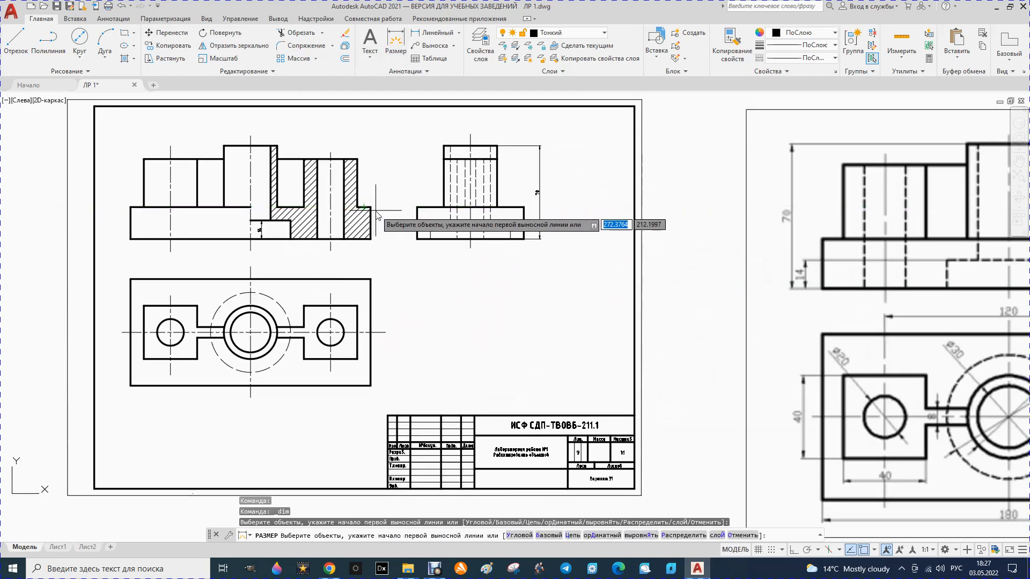
pyautogui.click(372, 208)
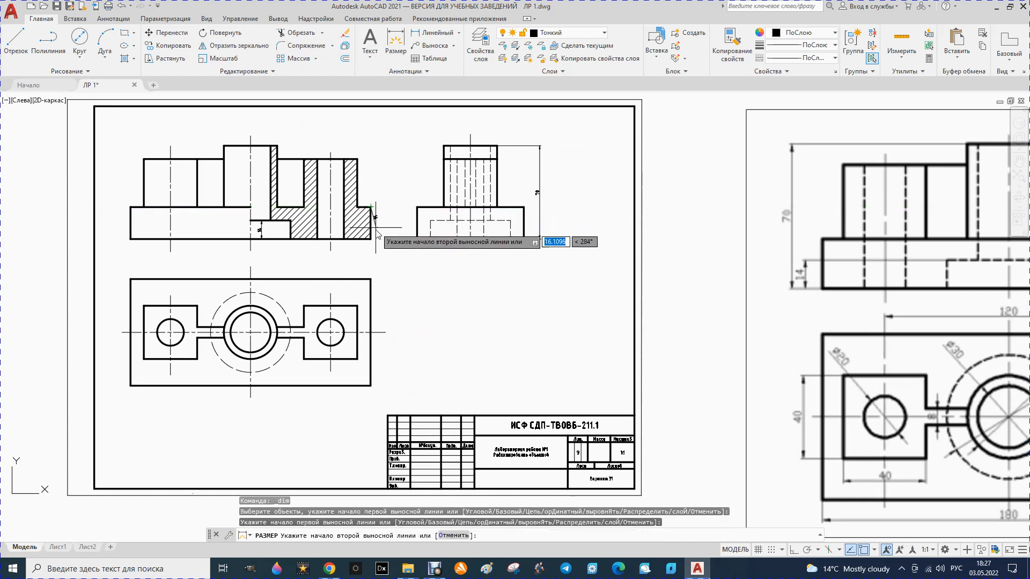
pyautogui.click(371, 238)
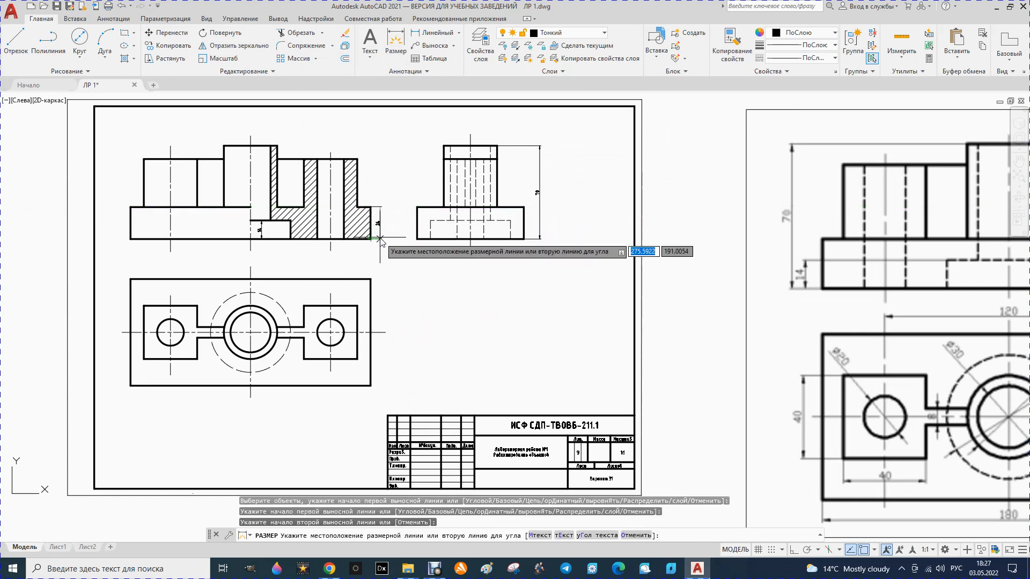
pyautogui.click(382, 239)
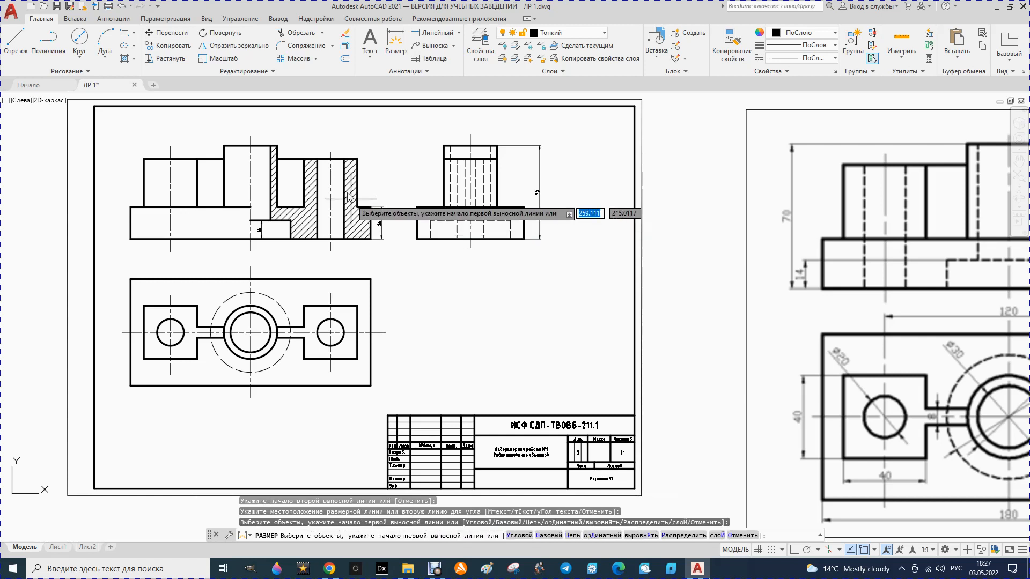
# - Dimension the right block's height from the base's bottom in the front view, placing it outside the base thickness dimension
pyautogui.click(397, 41)
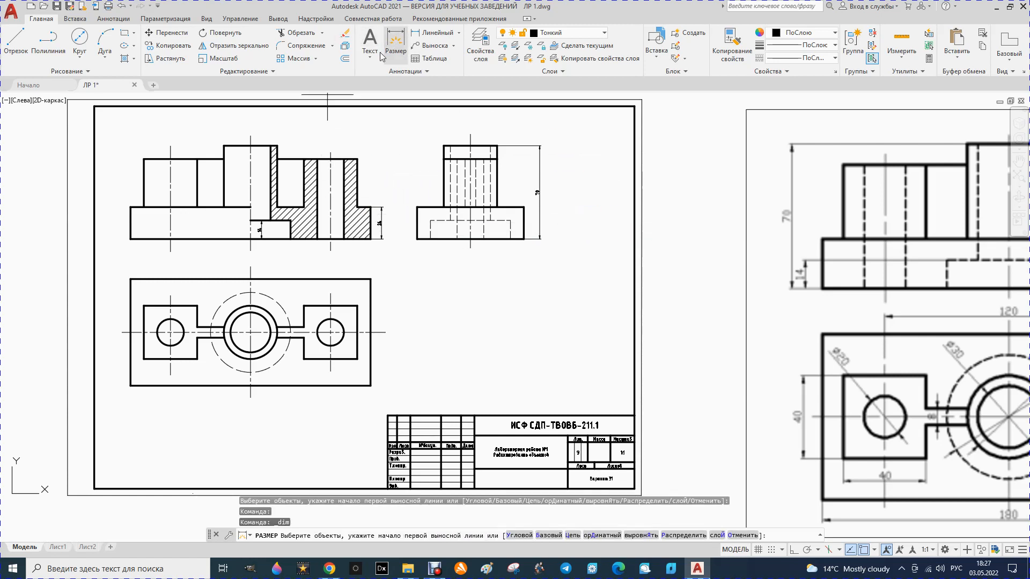
pyautogui.click(358, 159)
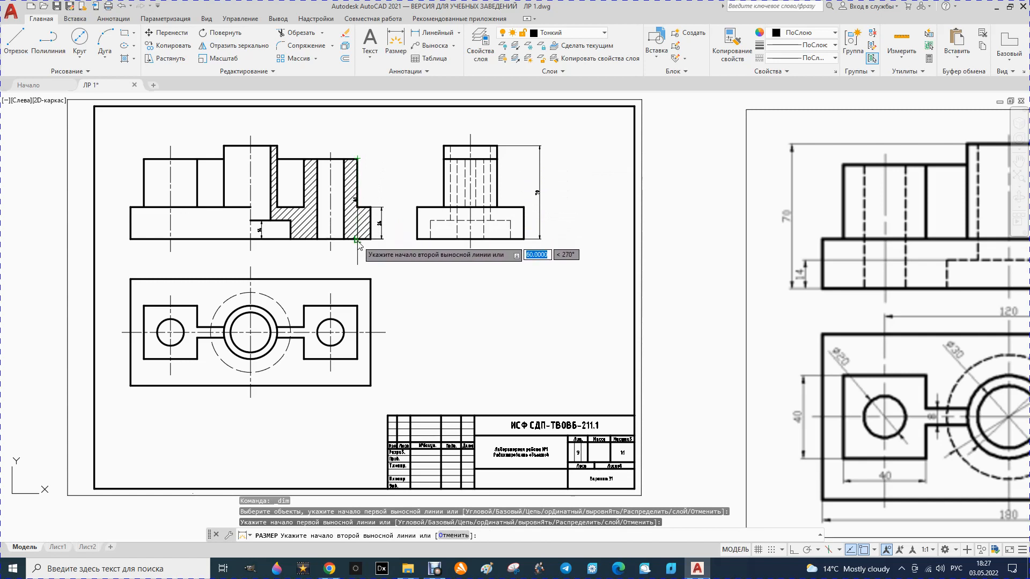
pyautogui.click(357, 240)
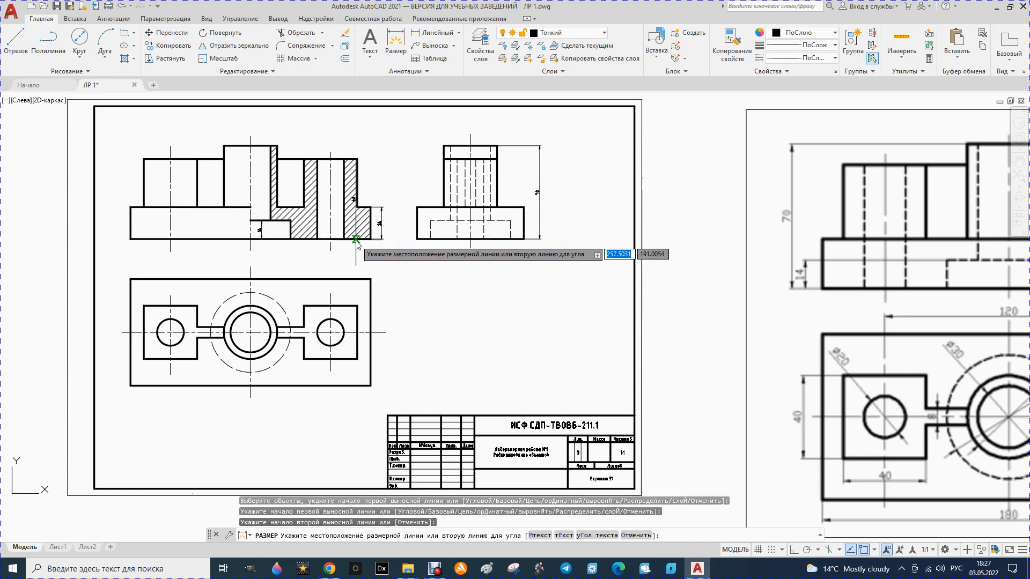
pyautogui.click(394, 248)
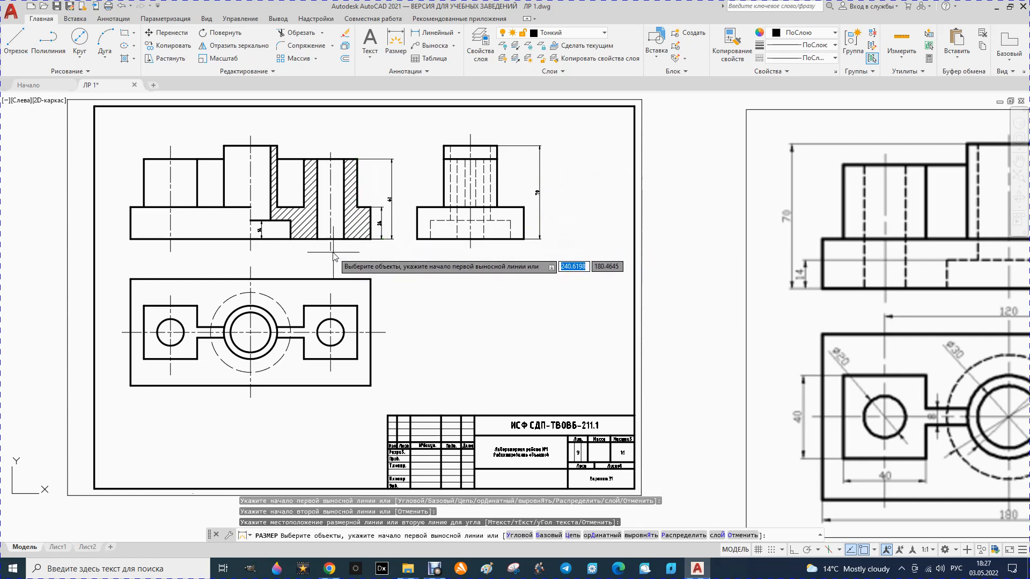
# - Dimension the horizontal distance between the two small holes' centre lines, placing it above the top view
pyautogui.scroll(-2, 317, 249)
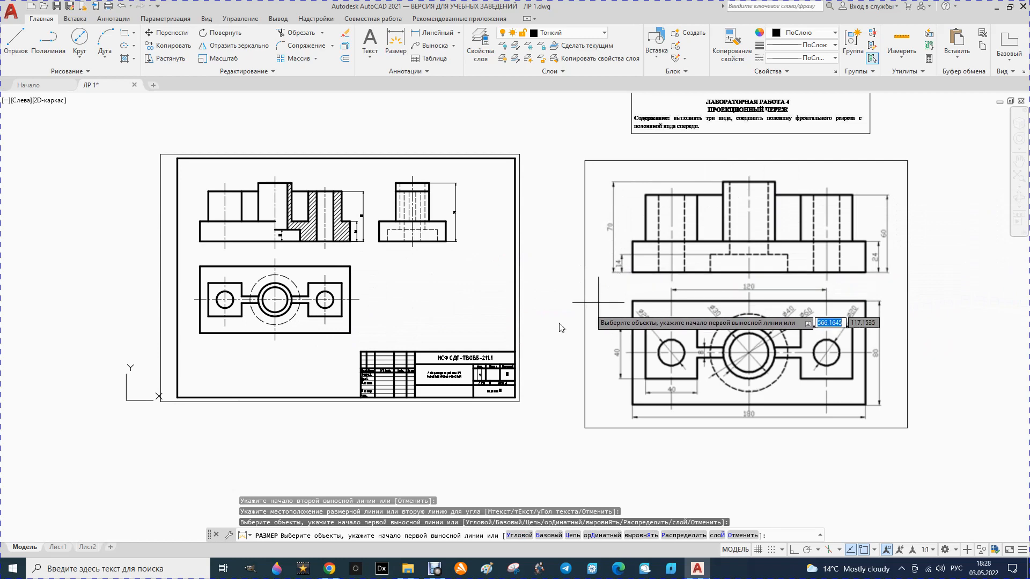
pyautogui.scroll(2, 148, 310)
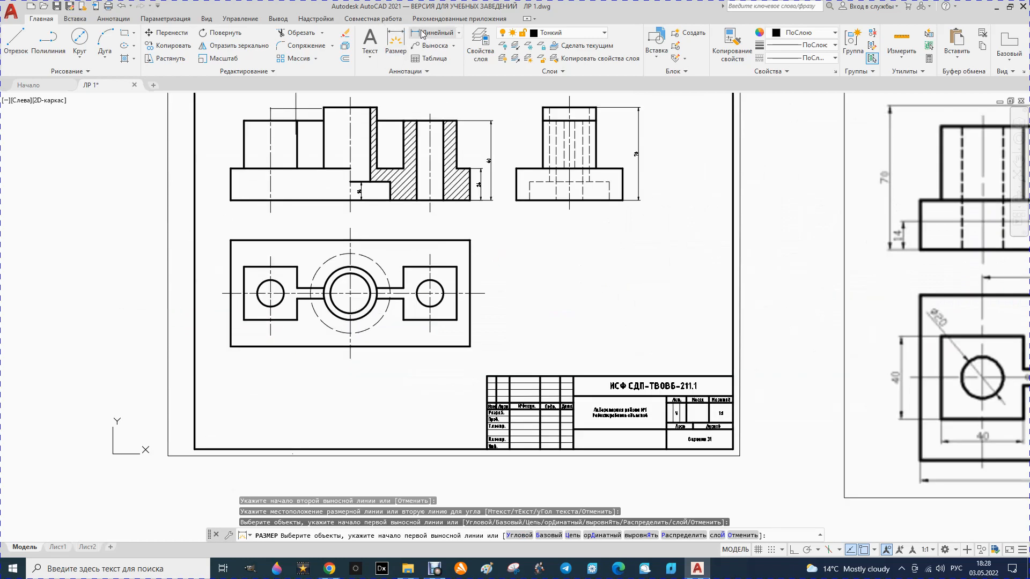
pyautogui.click(396, 40)
pyautogui.click(270, 267)
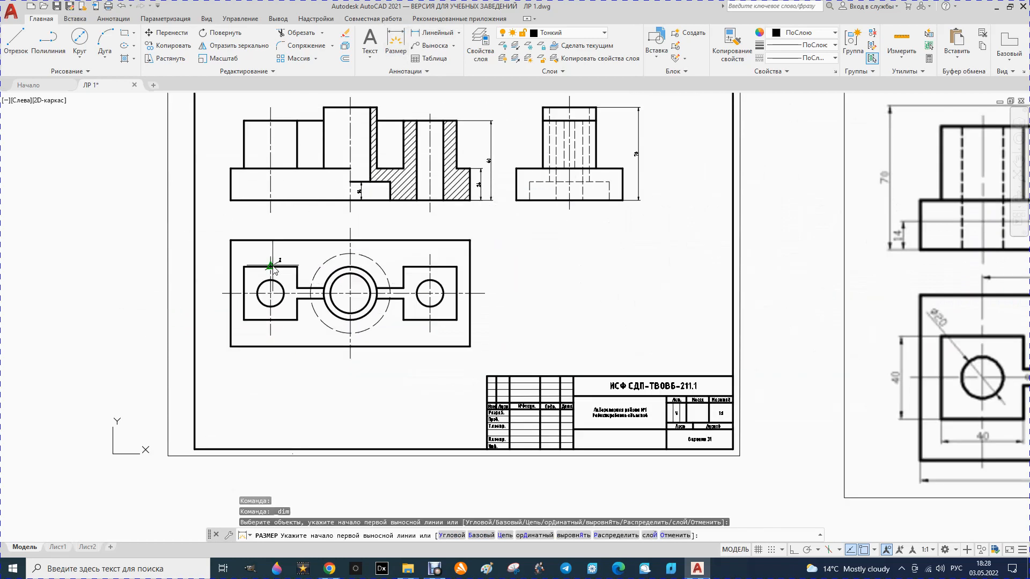
pyautogui.click(429, 266)
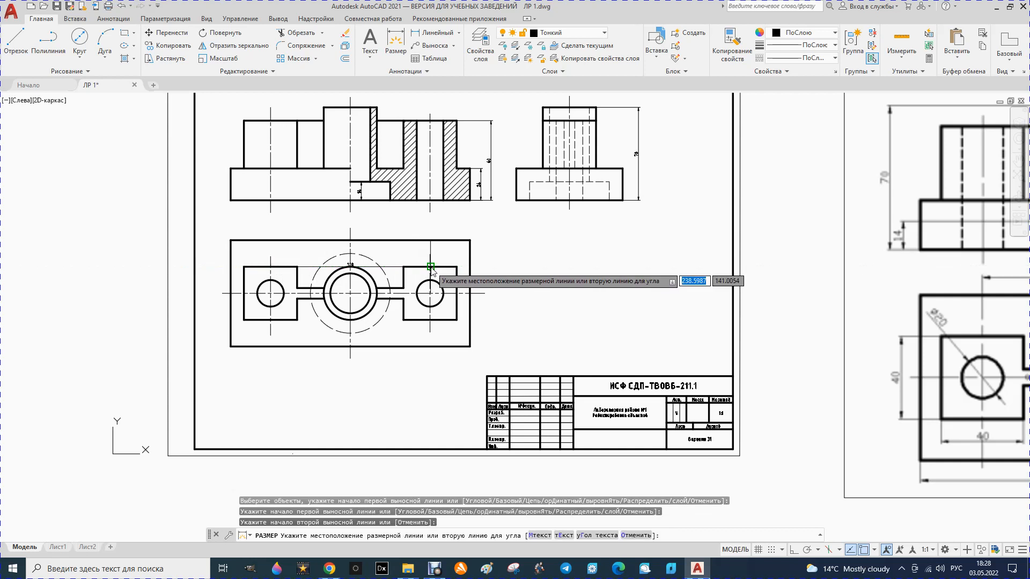
pyautogui.click(427, 231)
pyautogui.press('Escape')
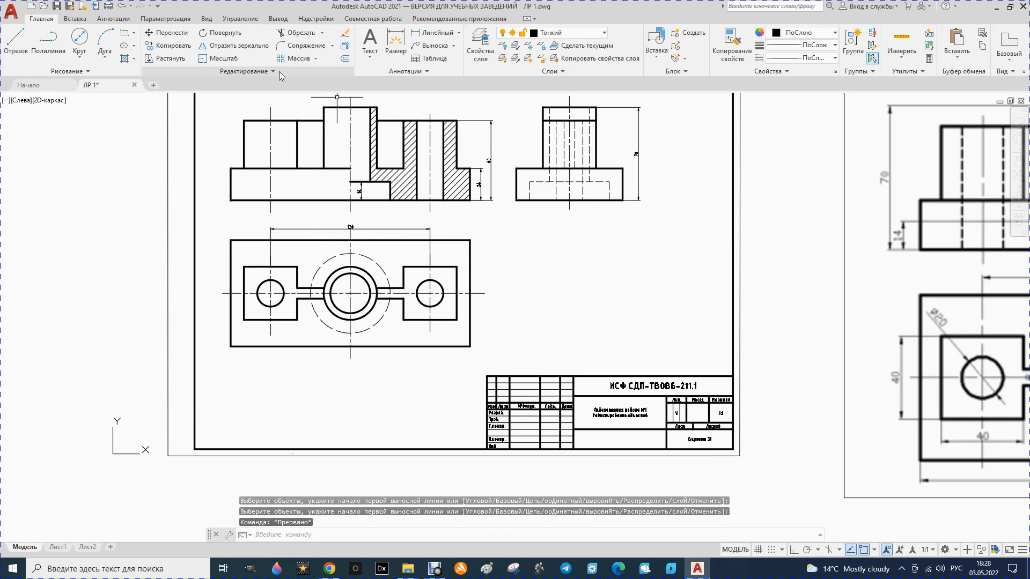
# - Break off the upper end of the top view's central vertical axis below the hole-spacing dimension text
pyautogui.click(273, 72)
pyautogui.click(163, 98)
pyautogui.scroll(8, 351, 234)
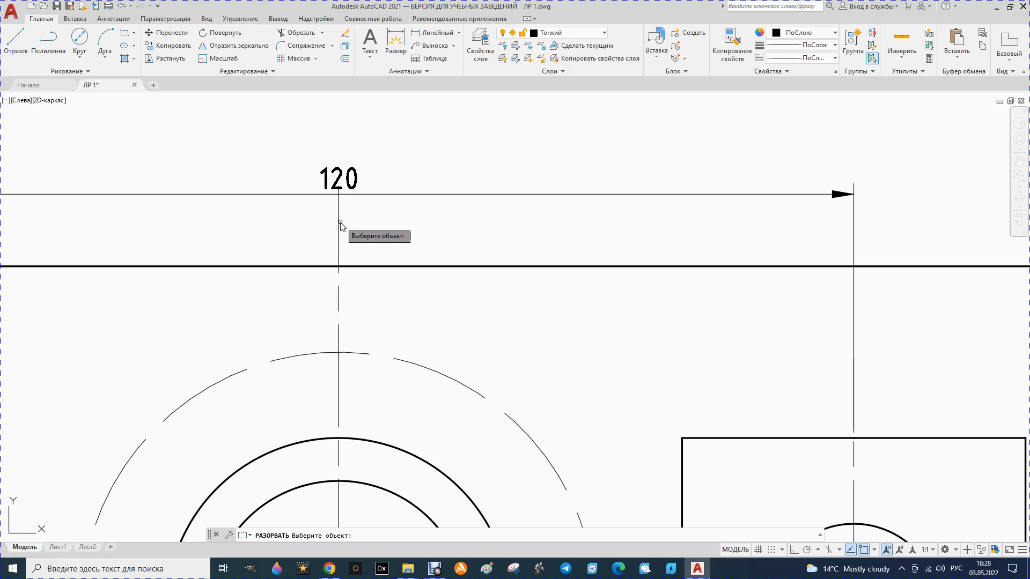
pyautogui.click(340, 222)
pyautogui.click(340, 185)
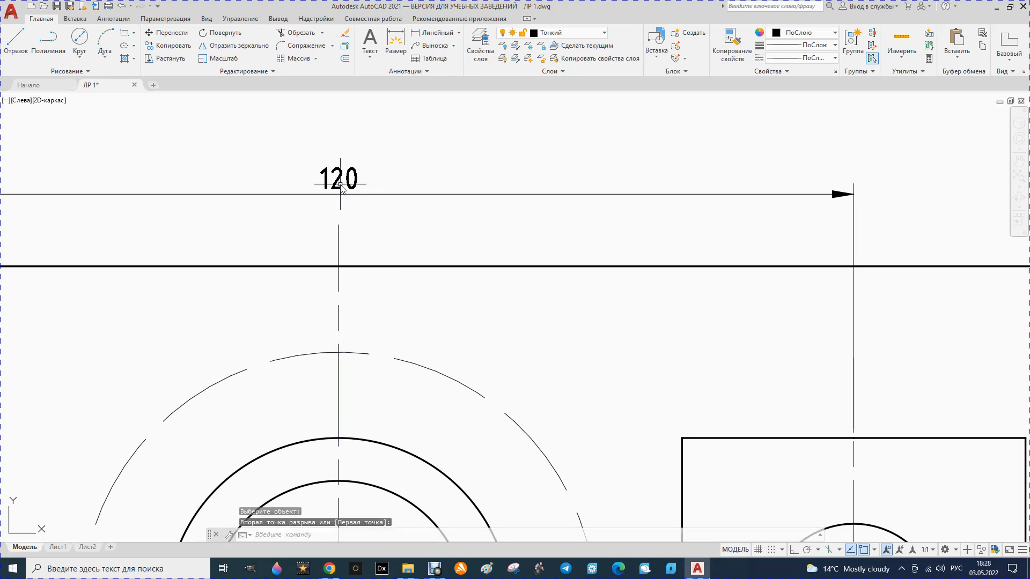
# - Dimension the left square block's horizontal width in the top view, placing it below the block inside the base outline
pyautogui.scroll(-6, 373, 223)
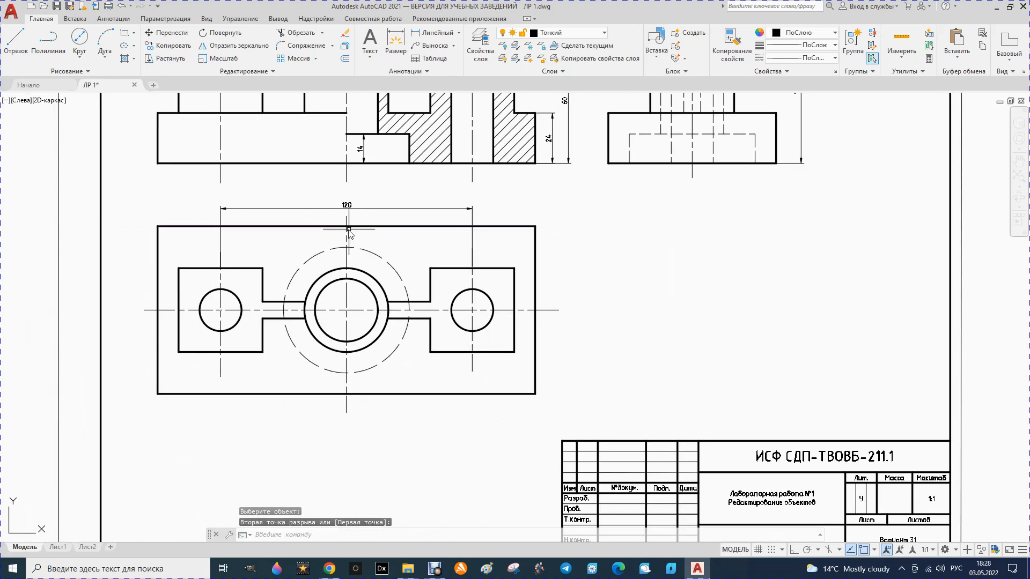
pyautogui.scroll(-3, 346, 226)
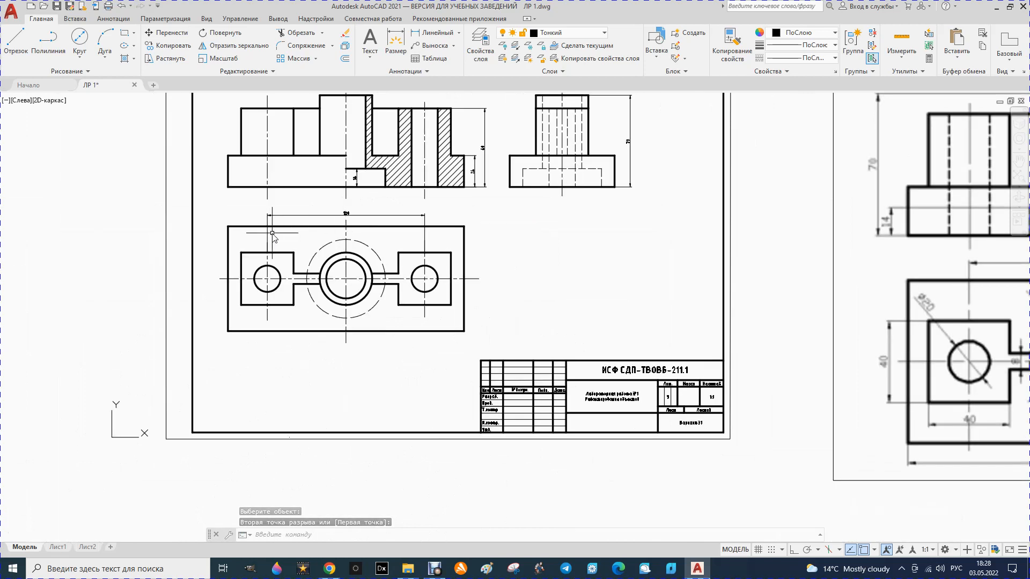
pyautogui.scroll(-2, 273, 236)
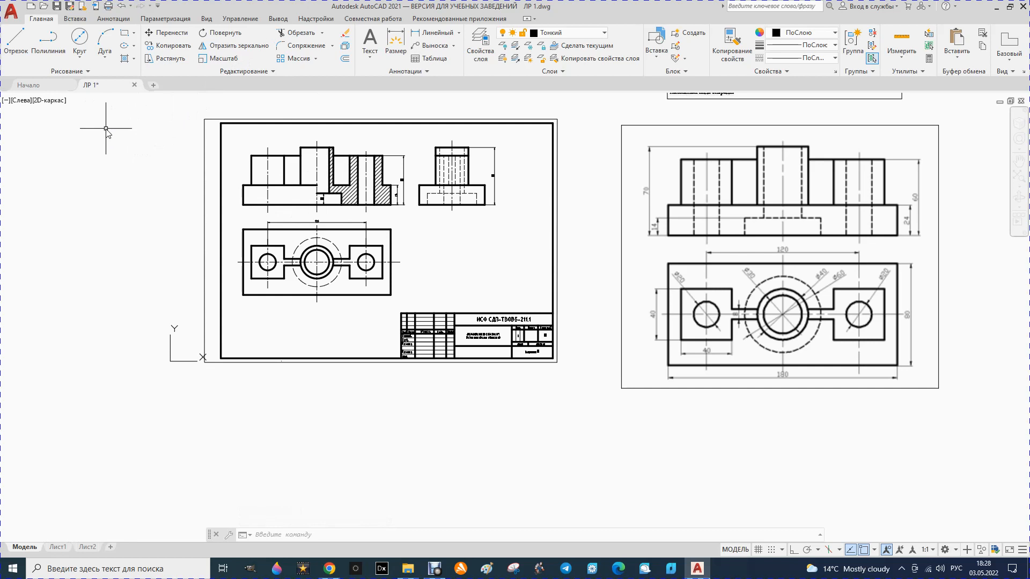
pyautogui.click(395, 46)
pyautogui.scroll(2, 252, 279)
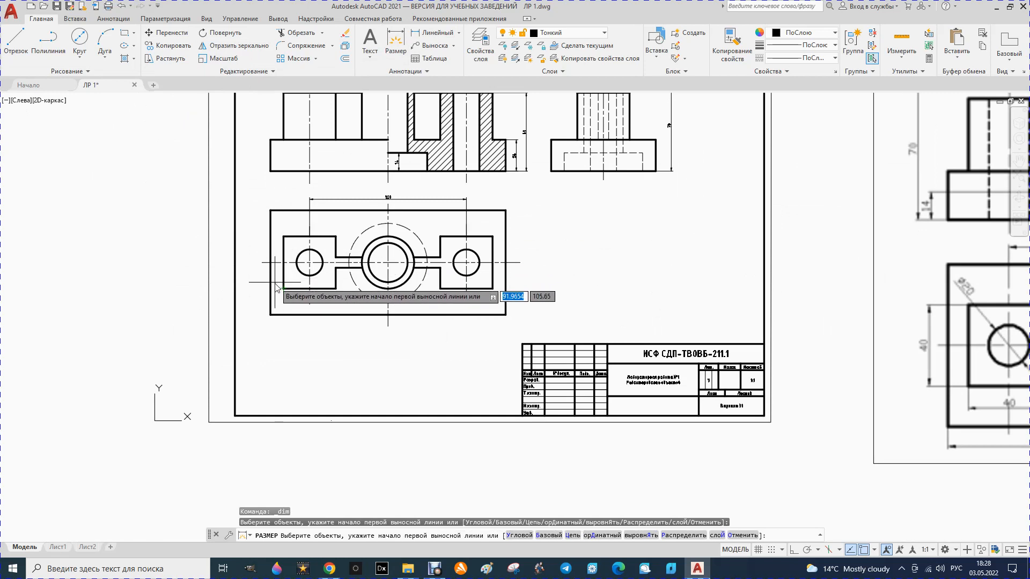
pyautogui.click(284, 289)
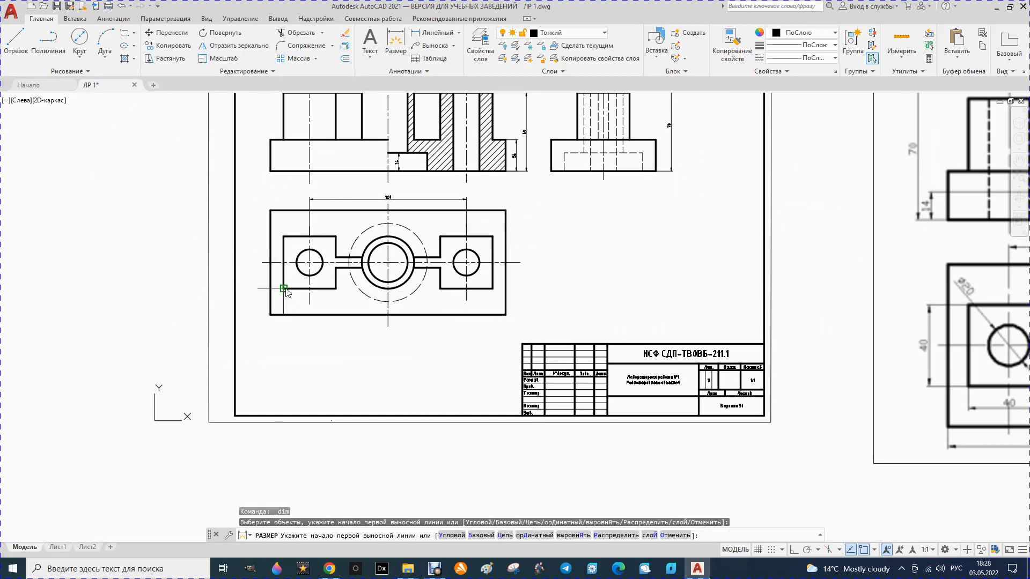
pyautogui.click(336, 290)
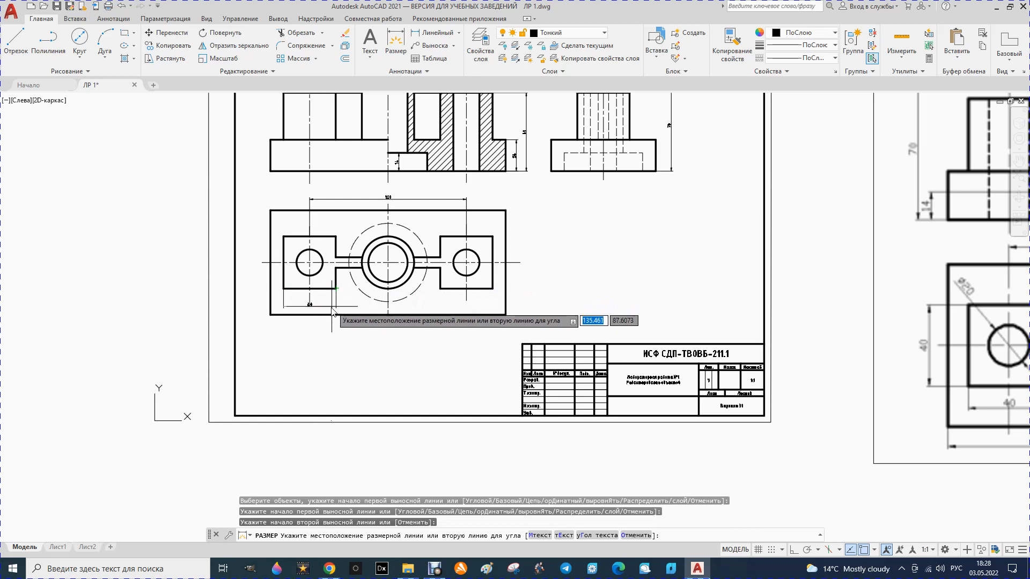
pyautogui.click(328, 310)
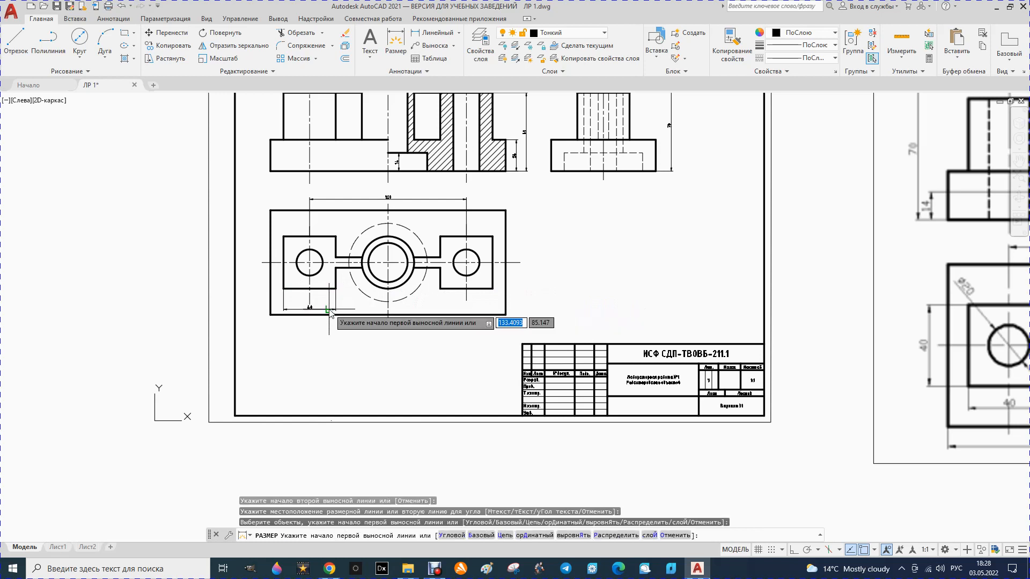
# - Add a linear dimension for the left square block's vertical side in the top view, placing it outside the base's left edge
pyautogui.click(419, 33)
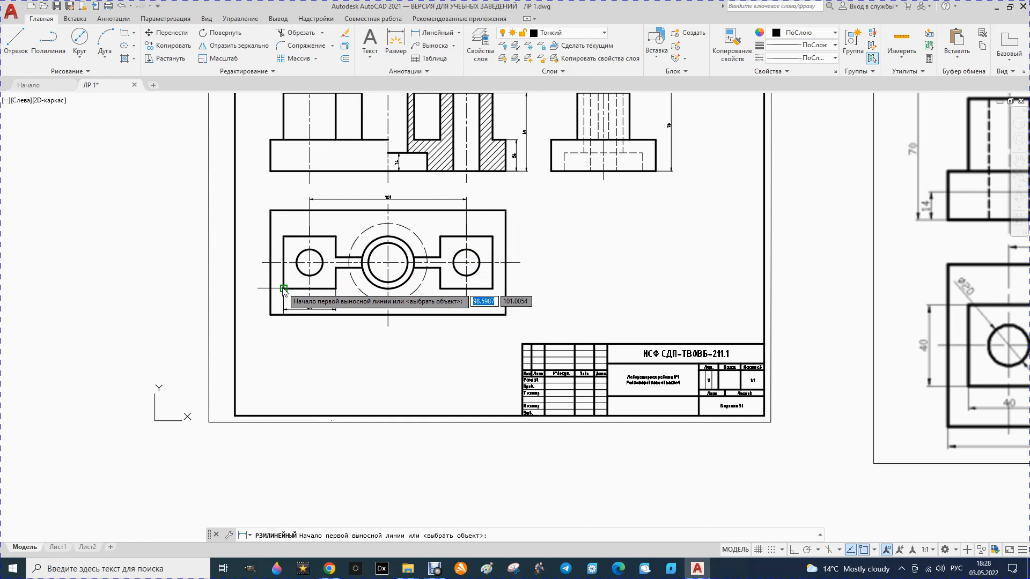
pyautogui.click(285, 237)
pyautogui.click(284, 289)
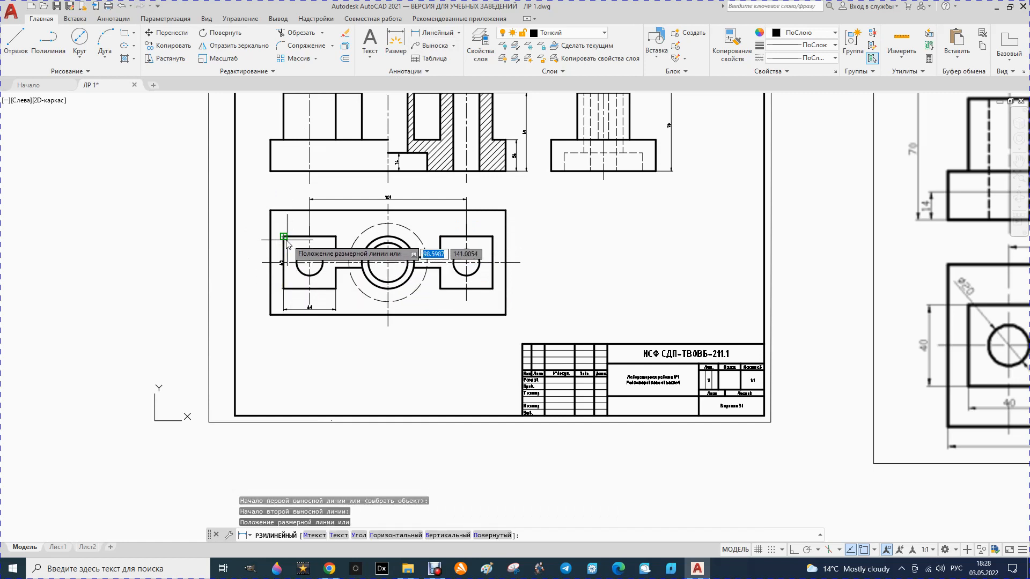
pyautogui.click(257, 245)
pyautogui.scroll(-2, 307, 264)
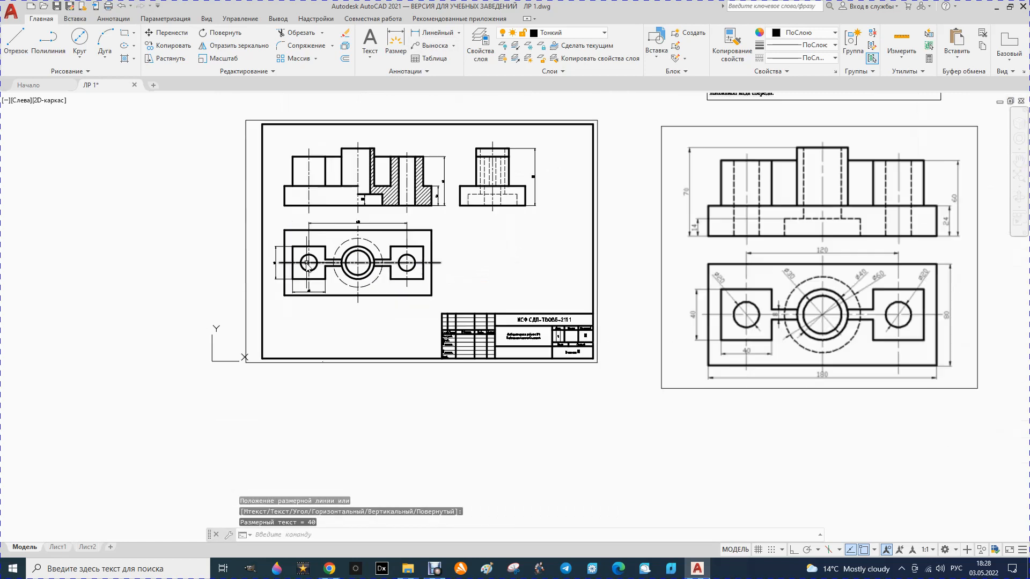
pyautogui.press('Escape')
pyautogui.scroll(2, 327, 290)
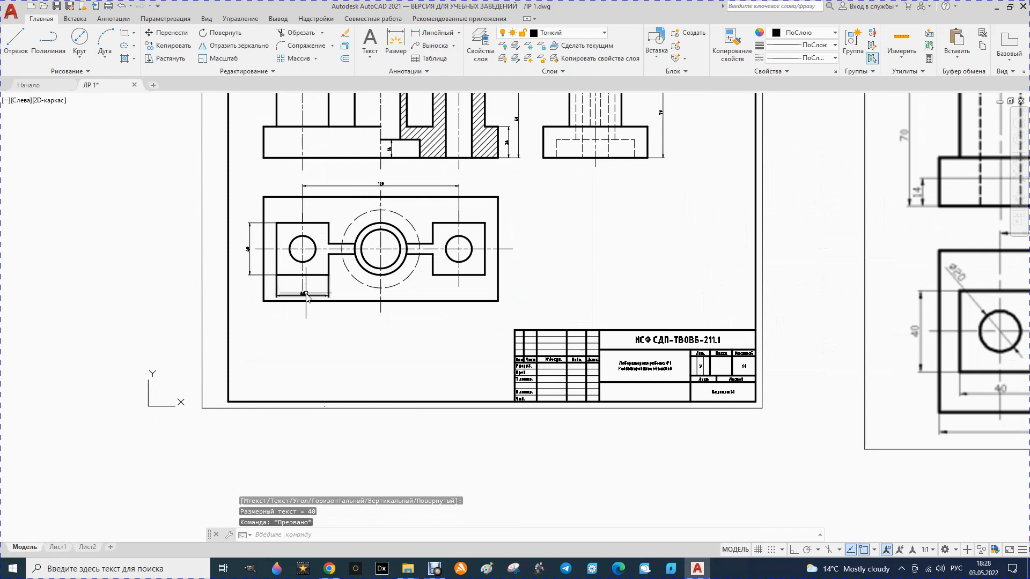
pyautogui.scroll(3, 306, 296)
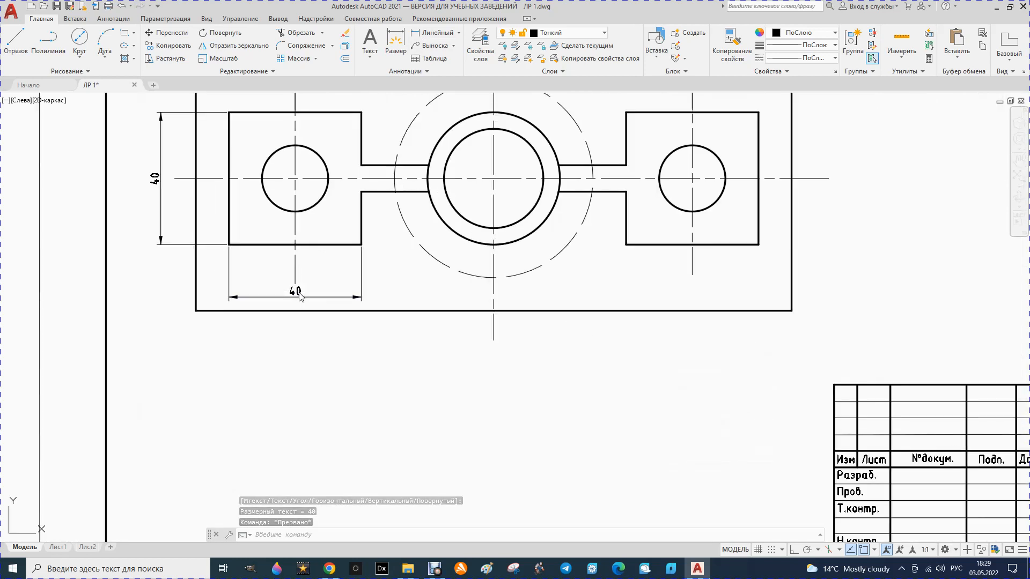
pyautogui.click(322, 298)
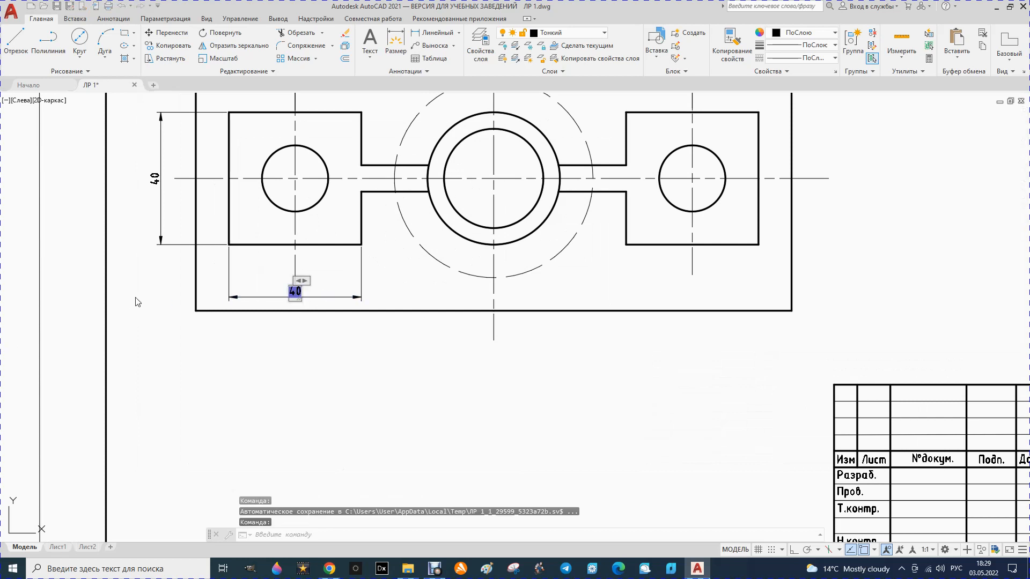
pyautogui.doubleClick(280, 300)
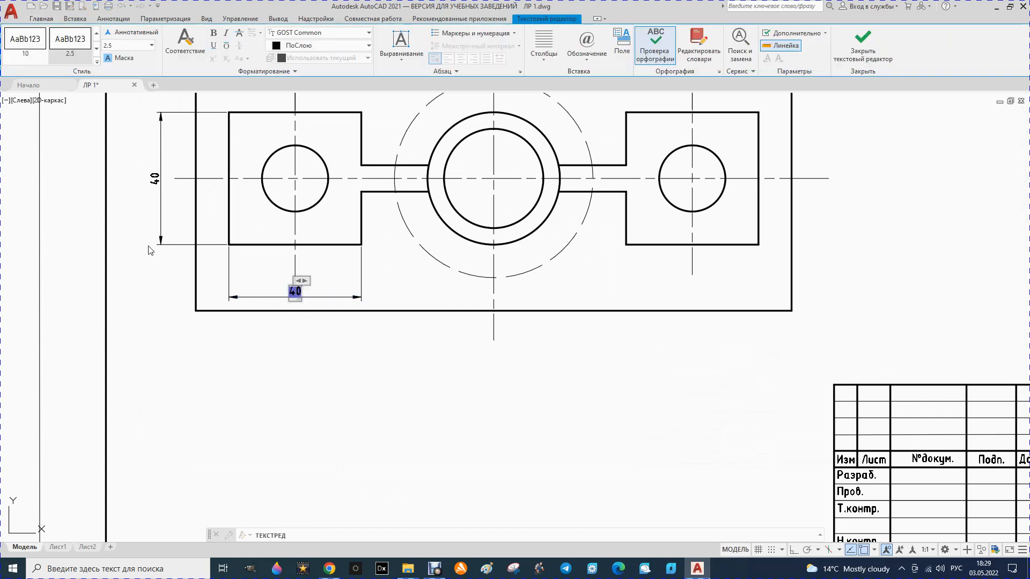
pyautogui.click(587, 53)
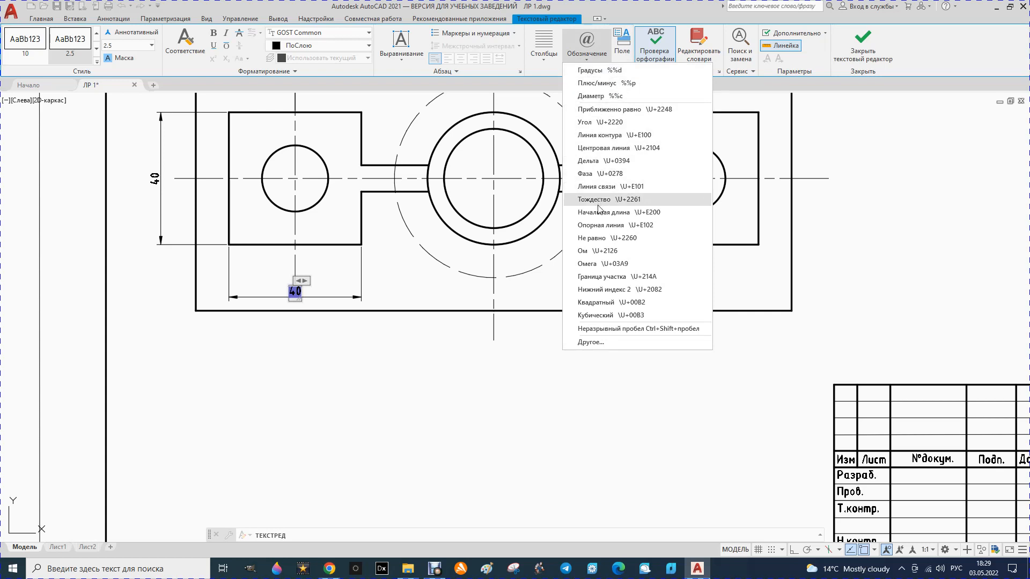
pyautogui.click(590, 346)
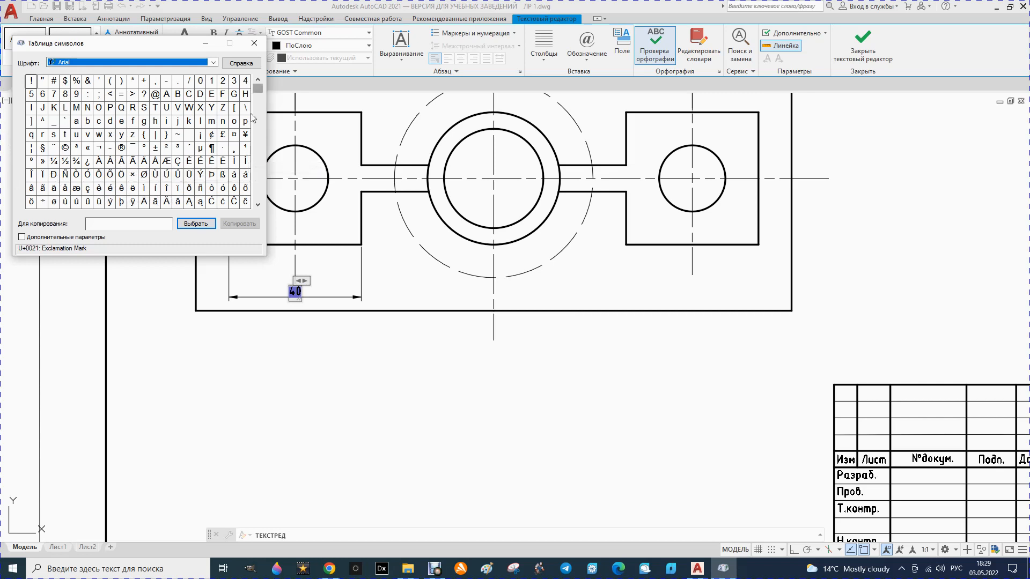
pyautogui.moveTo(256, 89); pyautogui.dragTo(259, 93)
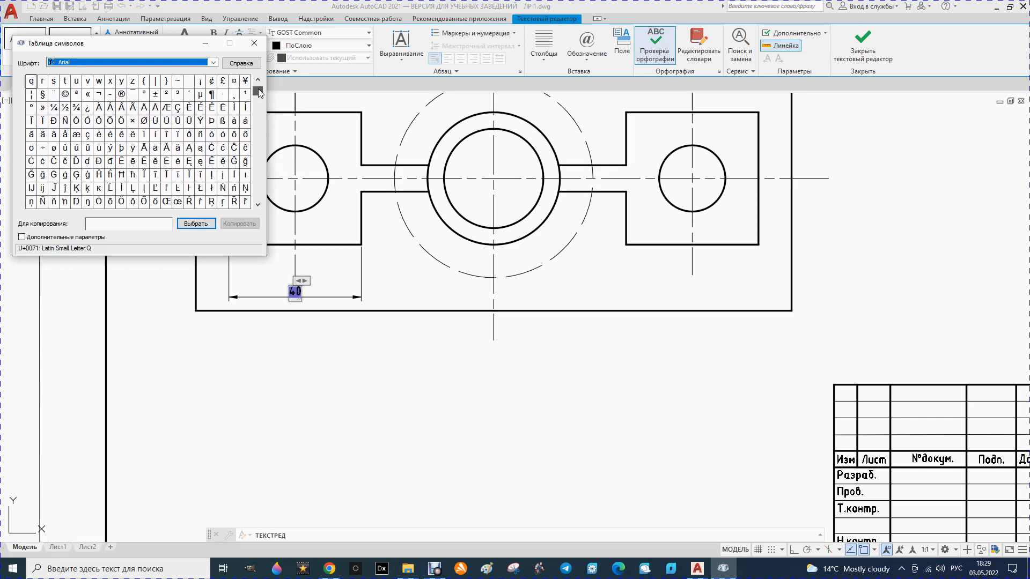
pyautogui.moveTo(259, 89); pyautogui.dragTo(247, 168)
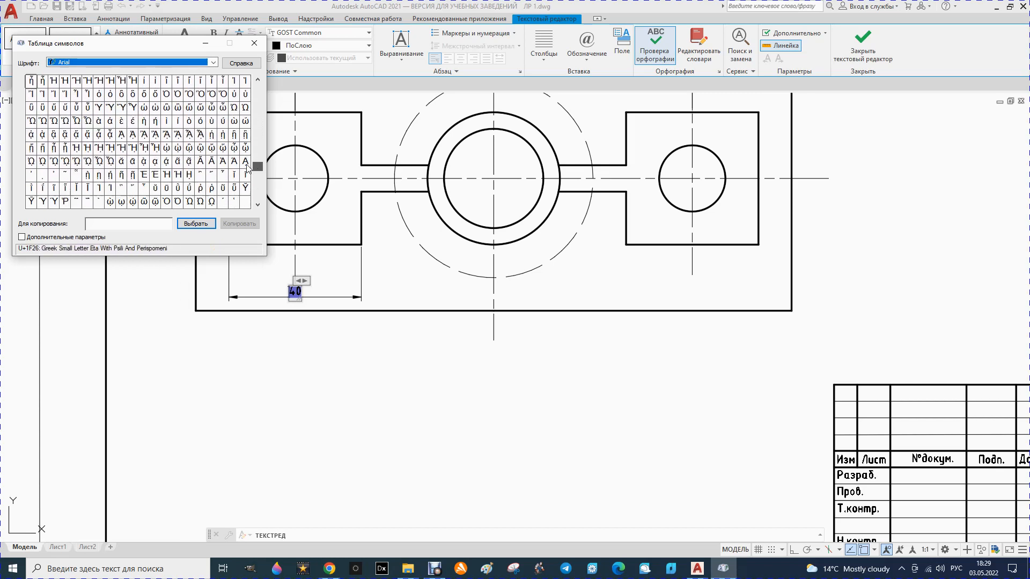
pyautogui.click(169, 95)
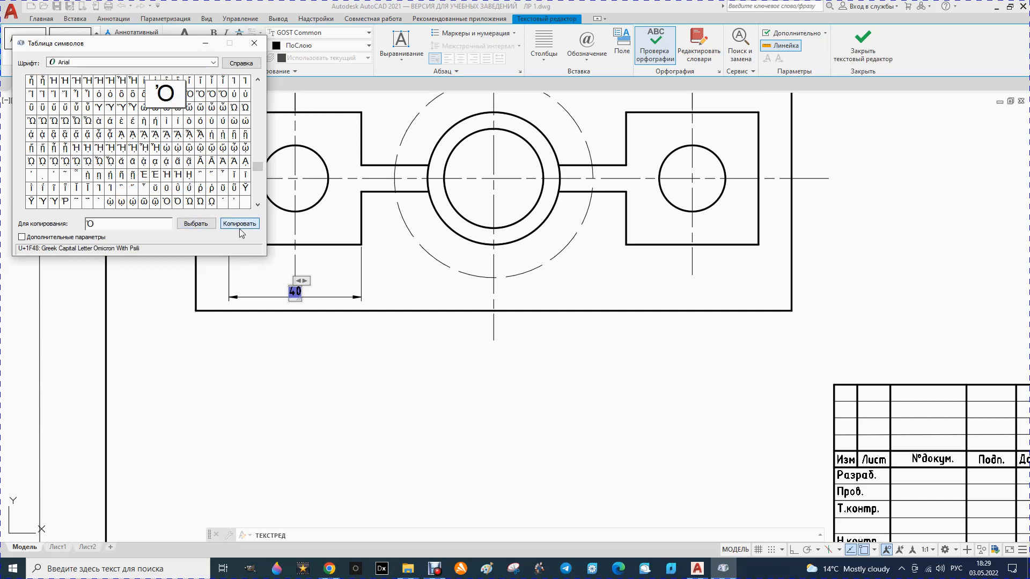
pyautogui.click(254, 44)
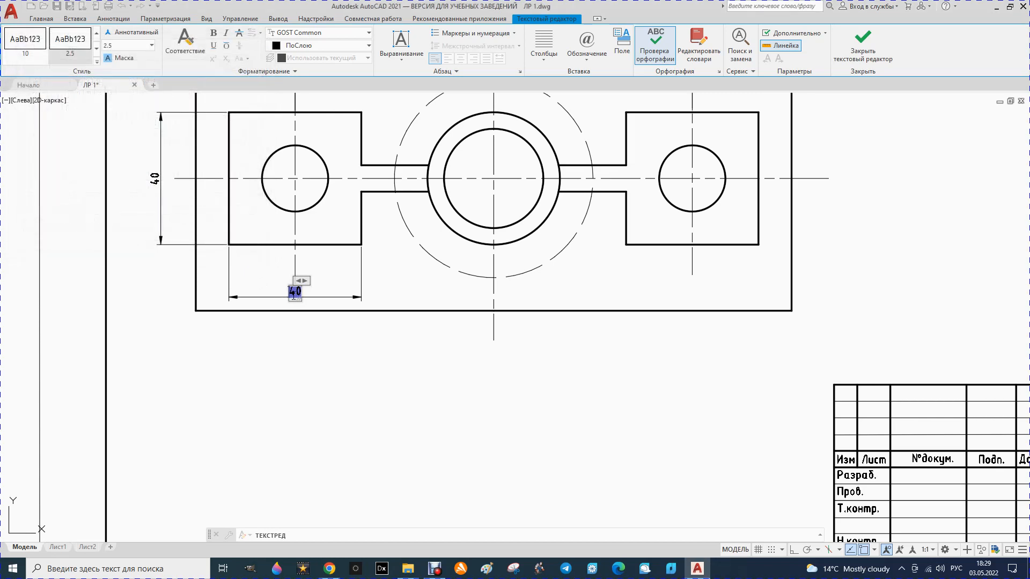
pyautogui.click(199, 256)
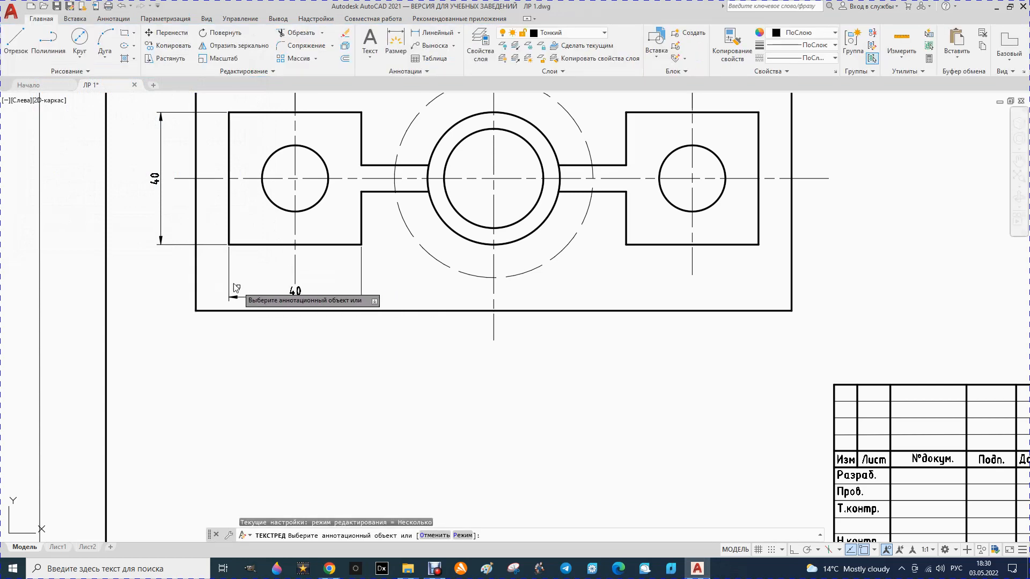
pyautogui.scroll(-4, 323, 301)
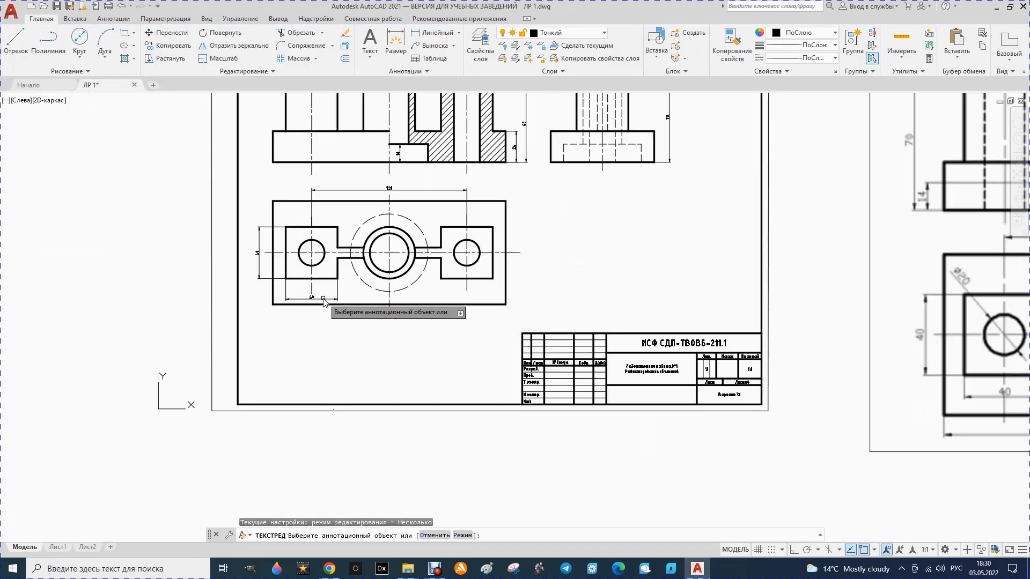
pyautogui.scroll(2, 309, 313)
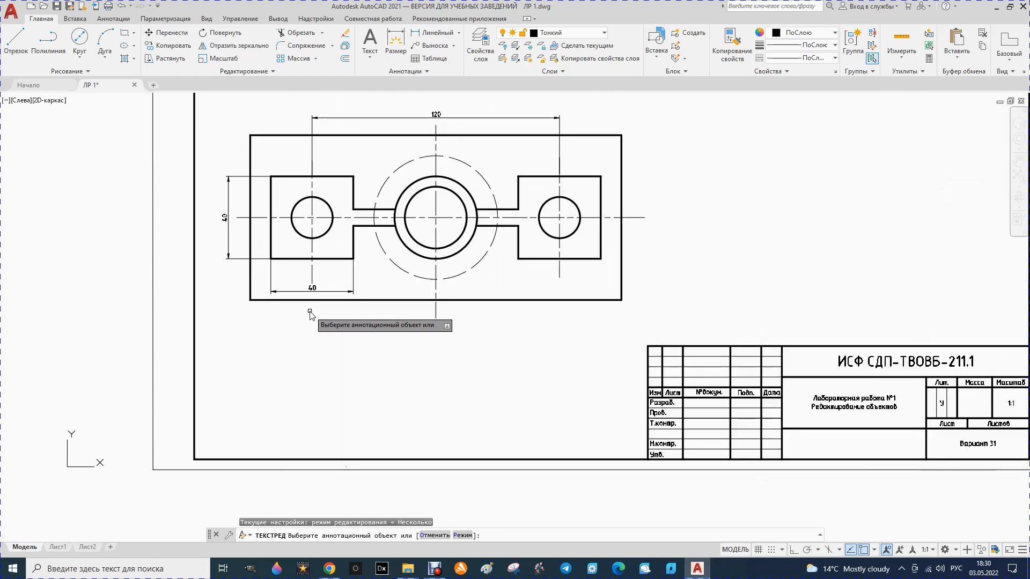
pyautogui.press('Escape')
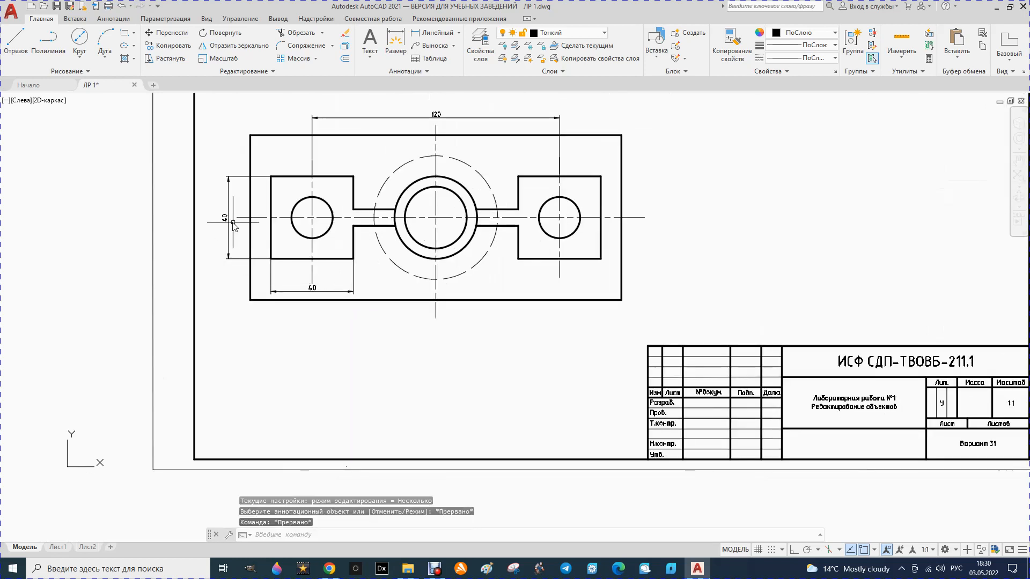
# - Dimension the left connecting rib's thickness in the top view, placing it across the rib beside the left square block
pyautogui.scroll(-4, 276, 286)
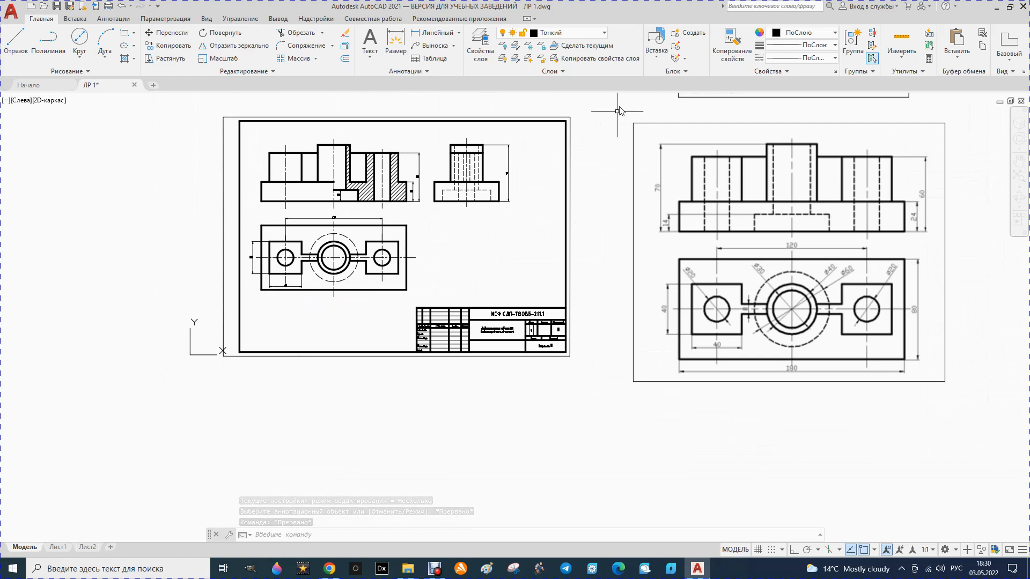
pyautogui.click(404, 40)
pyautogui.scroll(5, 303, 254)
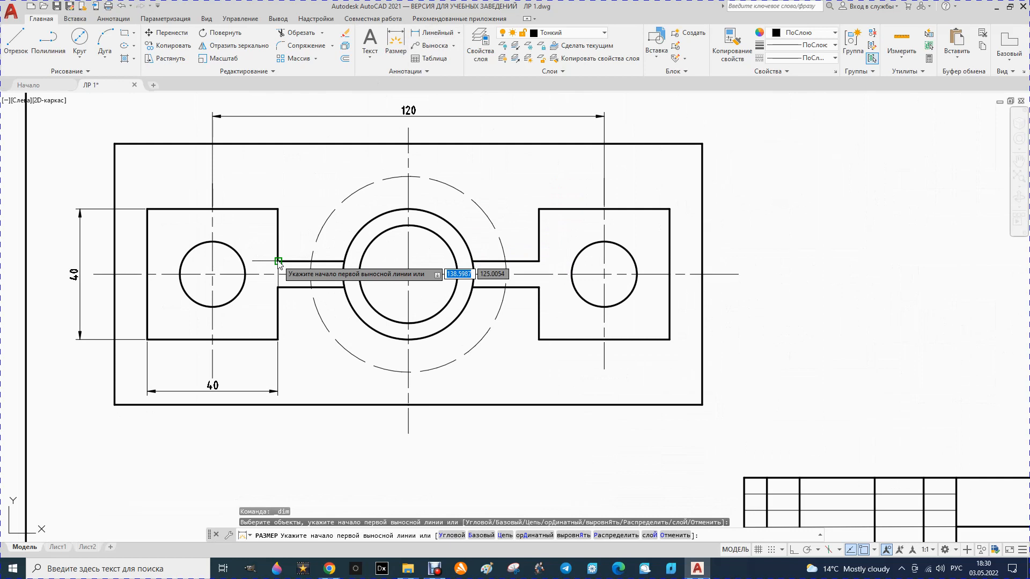
pyautogui.click(279, 261)
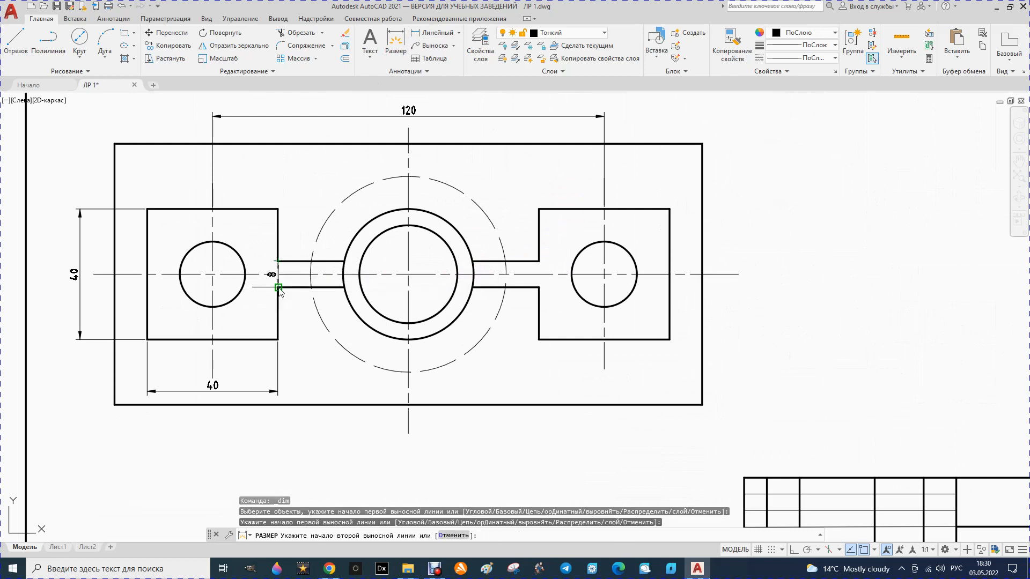
pyautogui.click(279, 288)
pyautogui.click(295, 285)
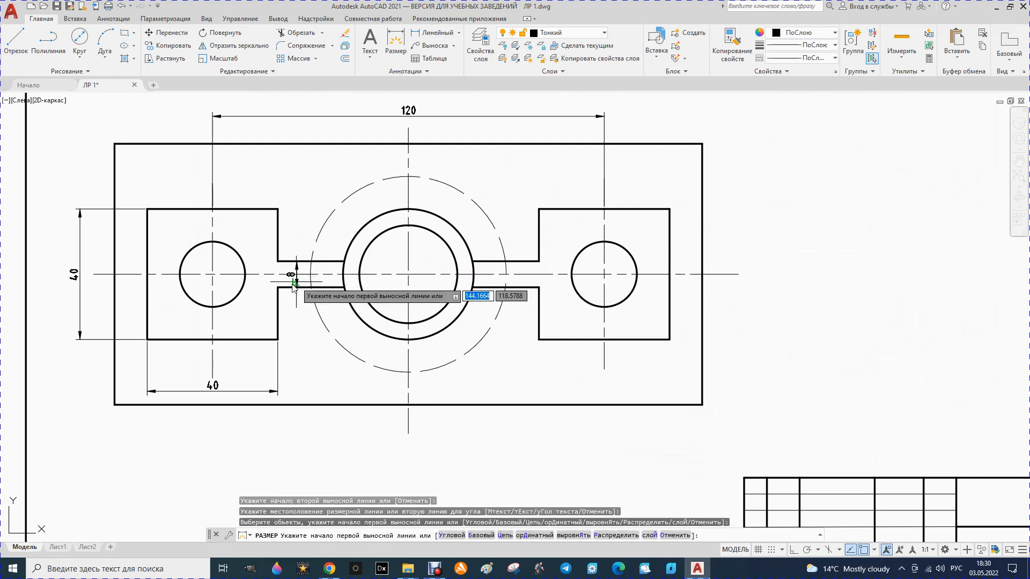
pyautogui.scroll(-8, 294, 287)
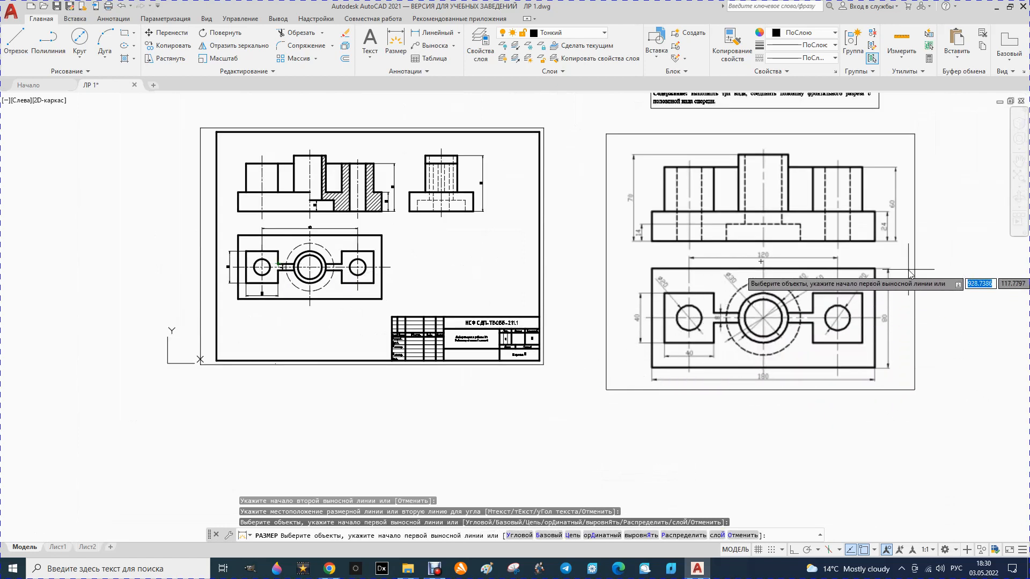
pyautogui.press('Escape')
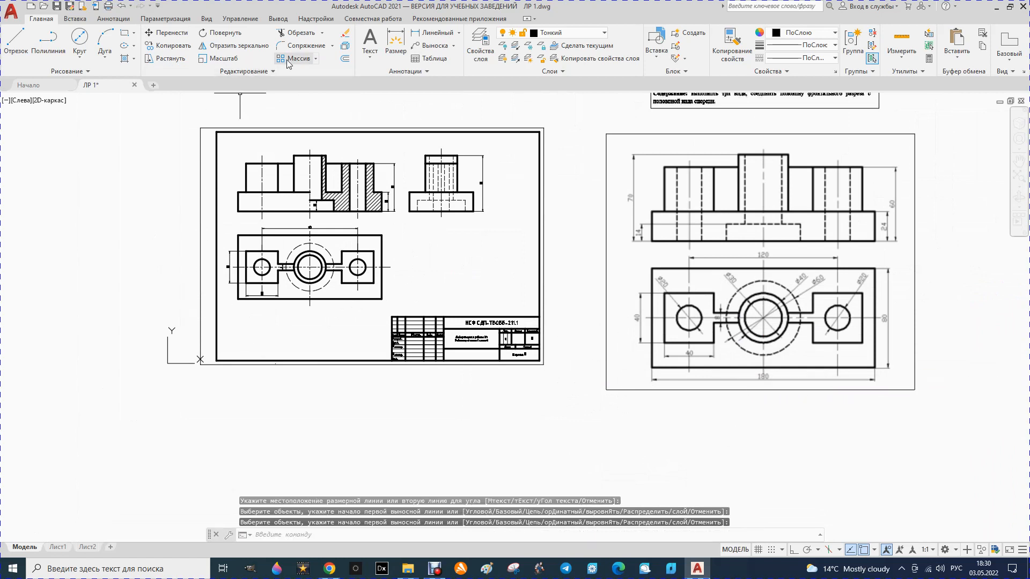
# - Dimension the base's width in the side view, placing it below the base
pyautogui.press('Return')
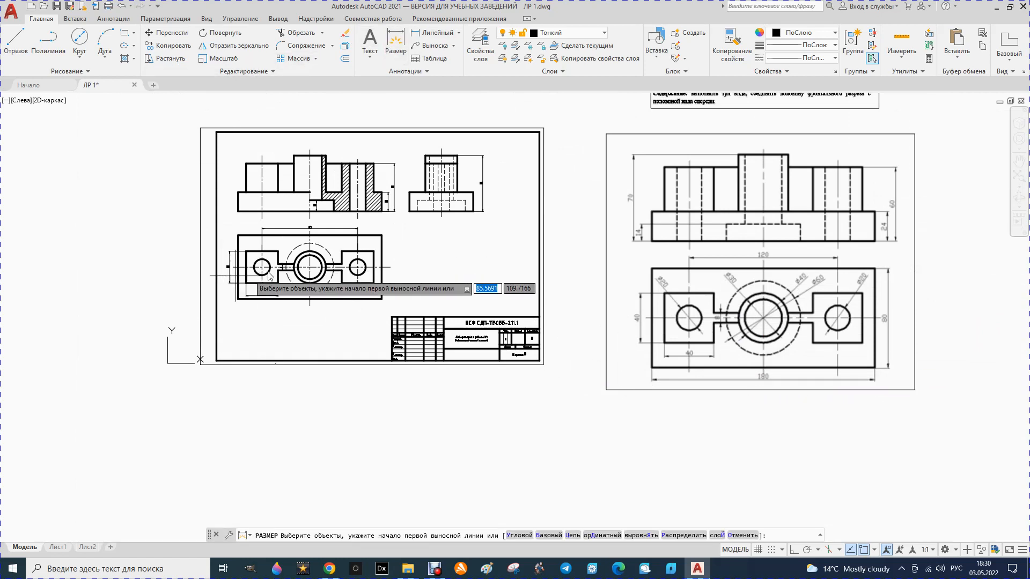
pyautogui.click(410, 211)
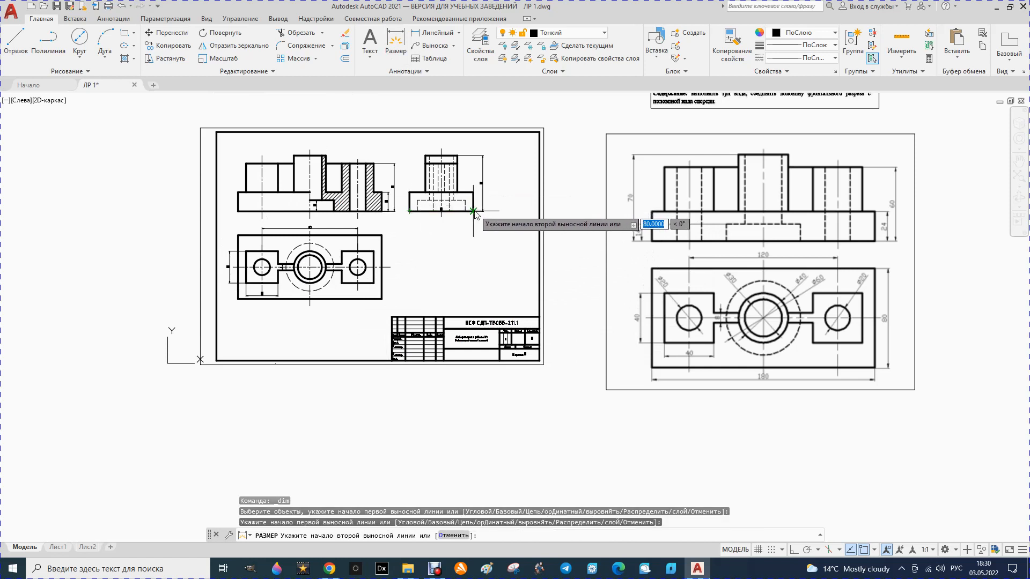
pyautogui.click(474, 212)
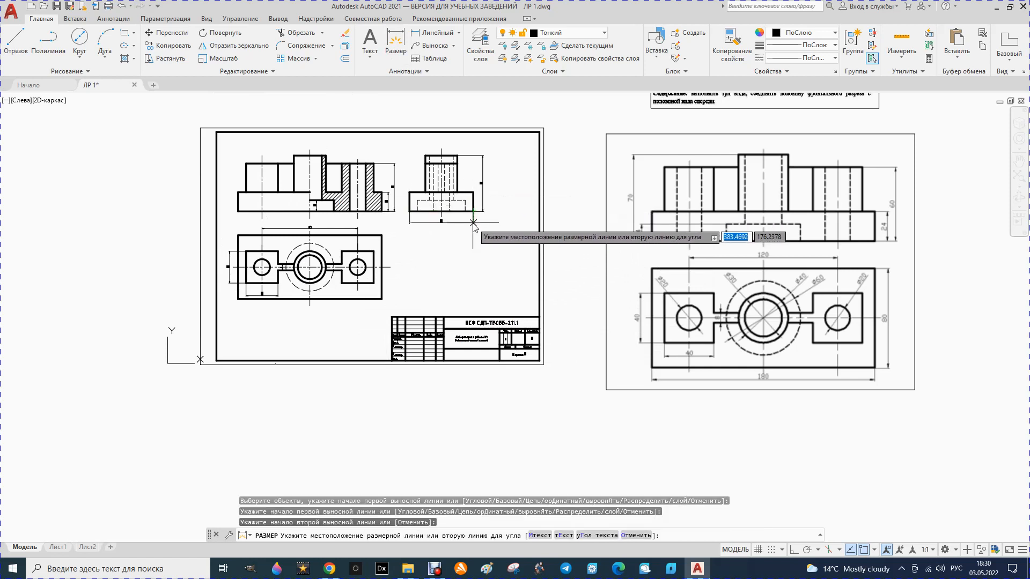
pyautogui.click(473, 223)
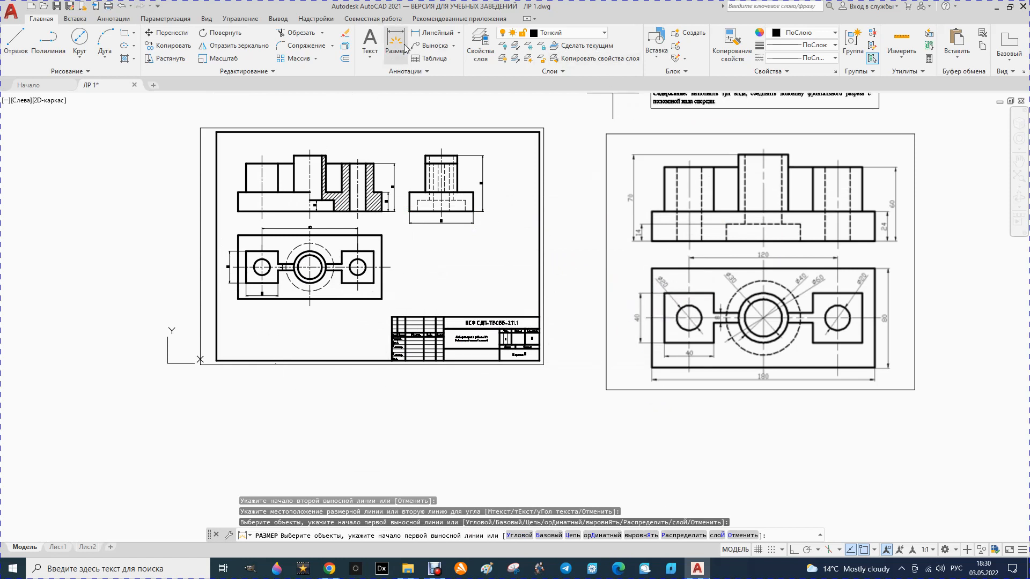
# - Dimension the base's overall length in the top view, placing the dimension line below the base outline
pyautogui.click(396, 43)
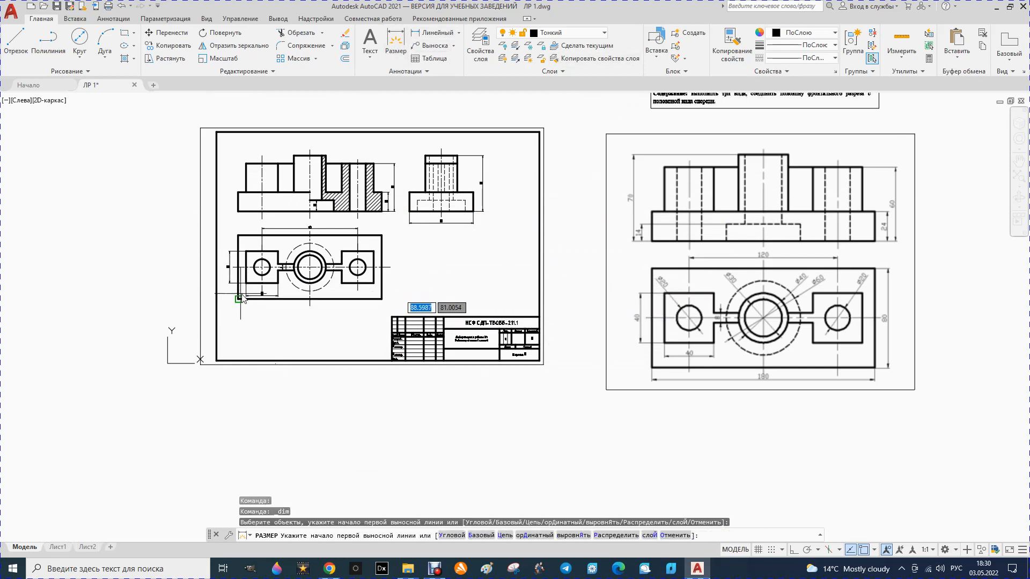
pyautogui.click(237, 298)
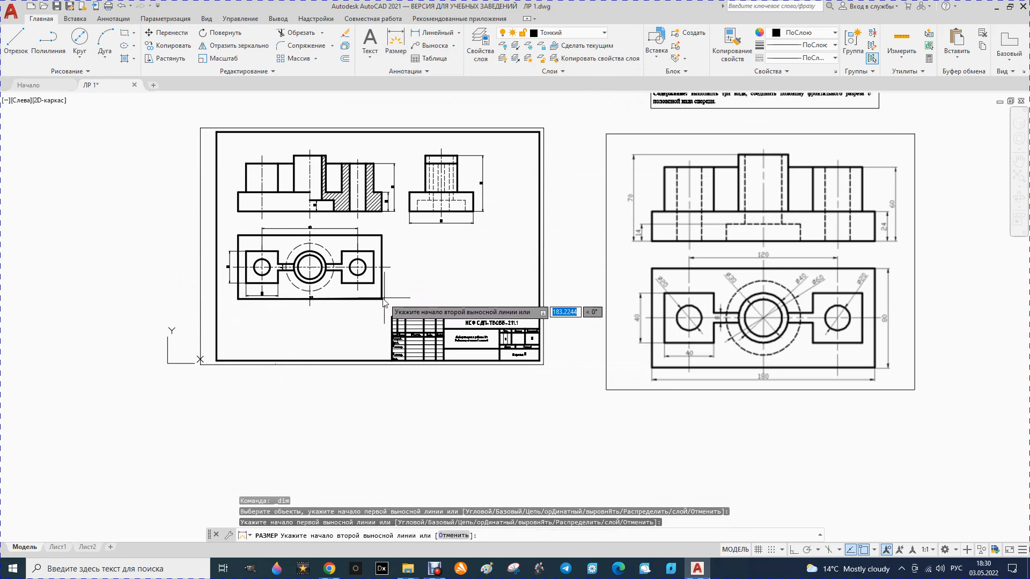
pyautogui.click(381, 299)
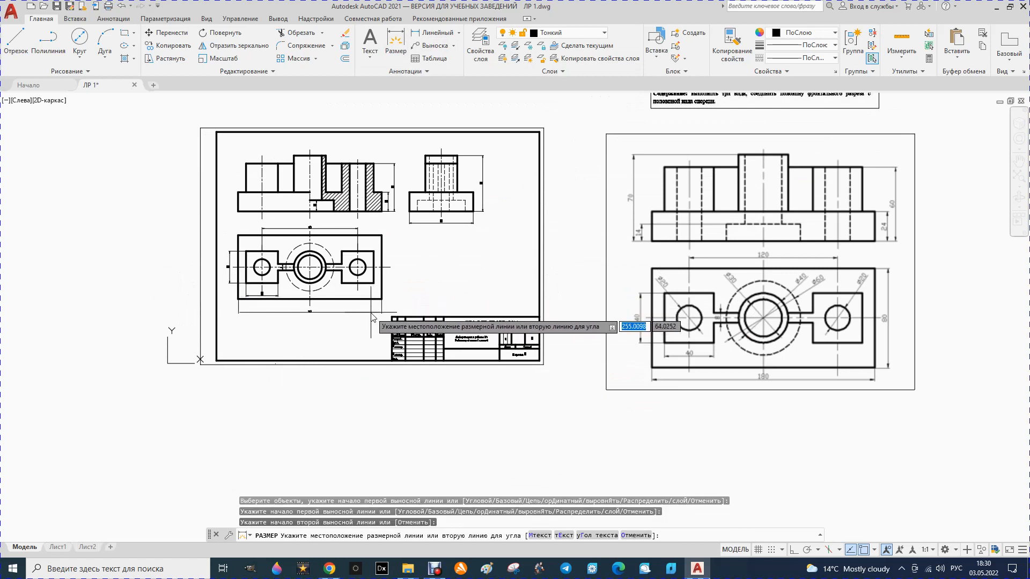
pyautogui.click(370, 311)
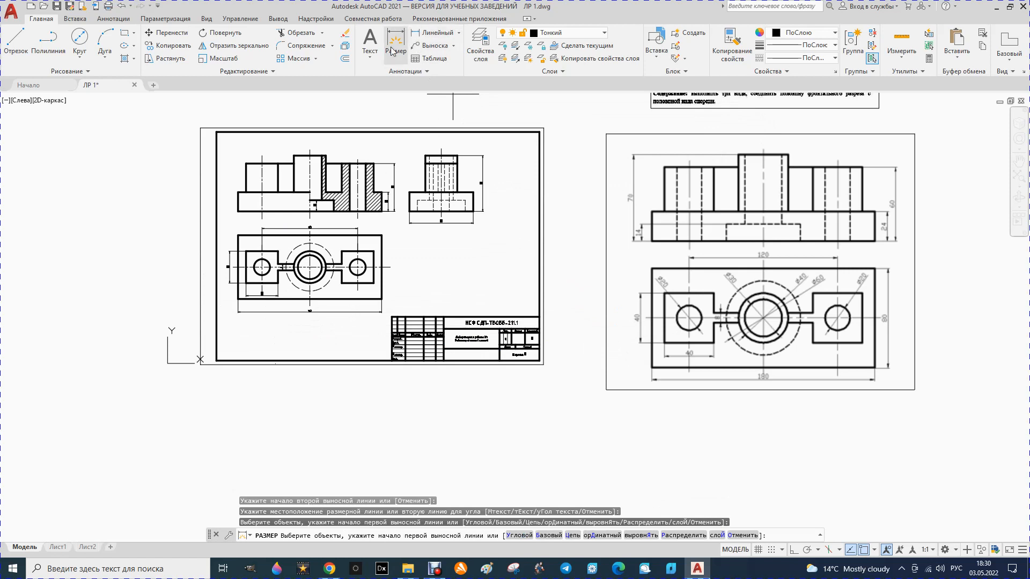
# - Add a diameter dimension to the right square block's hole in the top view, placing its text above the block's upper-right corner
pyautogui.click(458, 34)
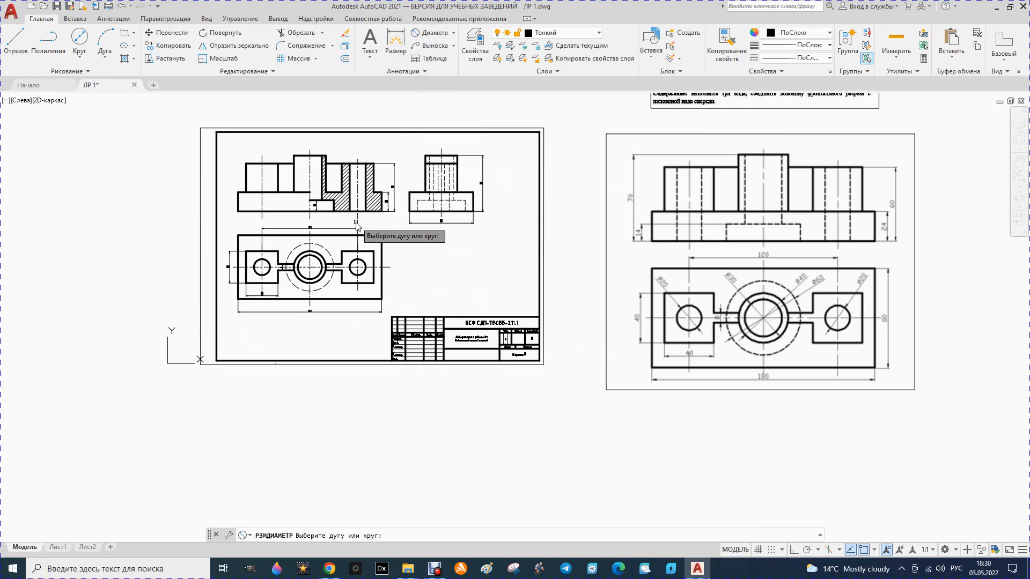
pyautogui.scroll(2, 338, 242)
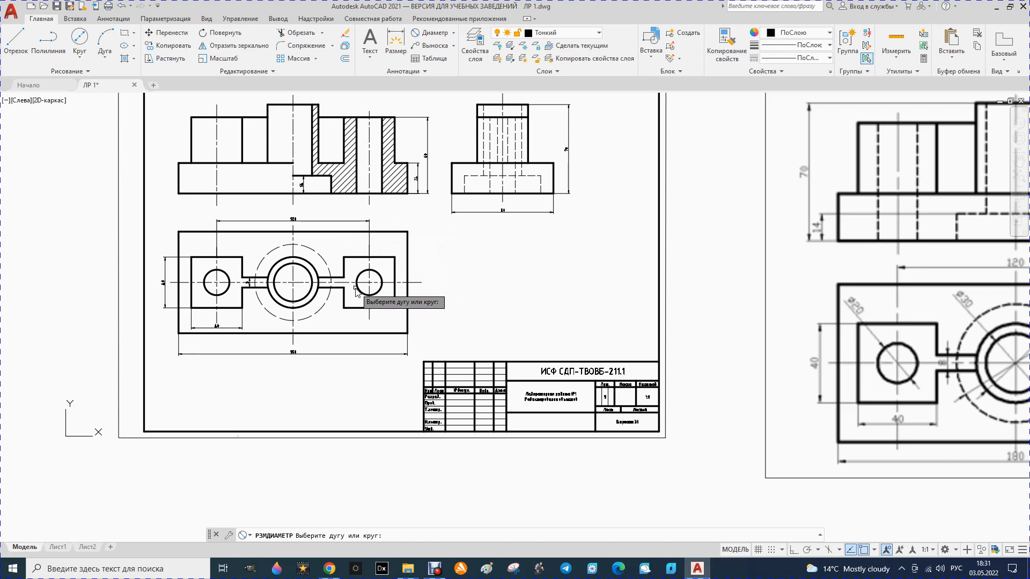
pyautogui.scroll(-2, 363, 302)
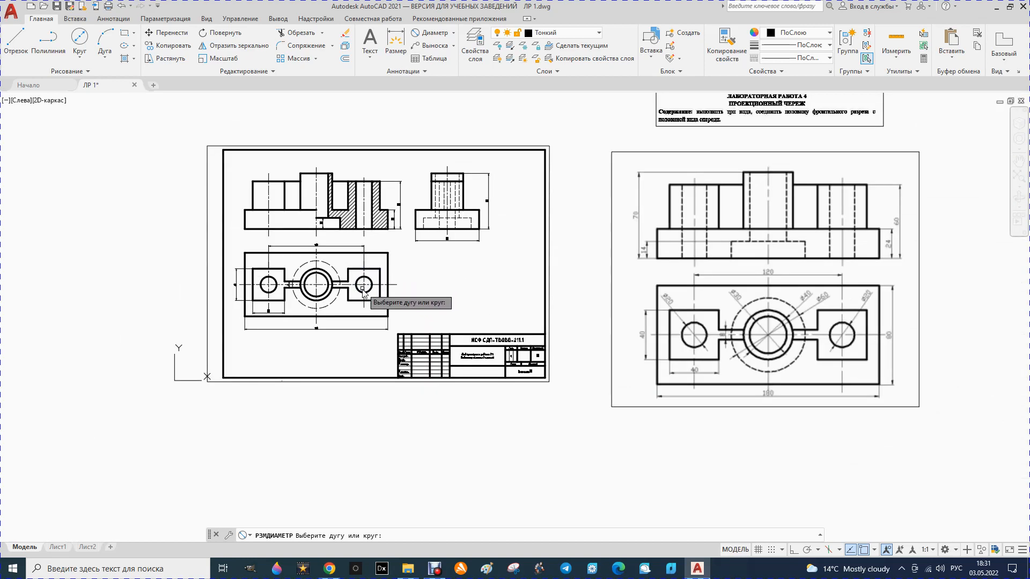
pyautogui.scroll(2, 372, 293)
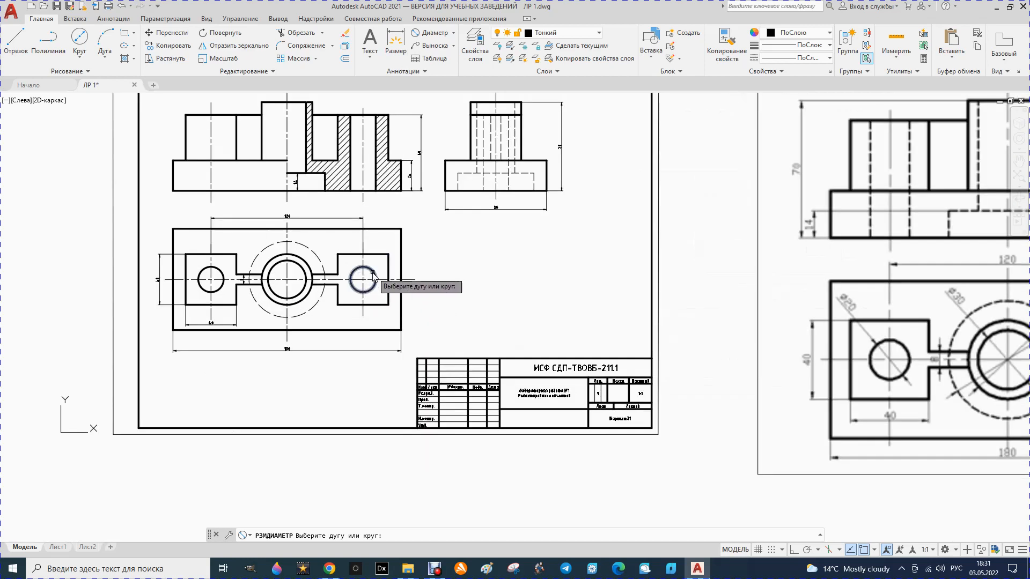
pyautogui.click(374, 276)
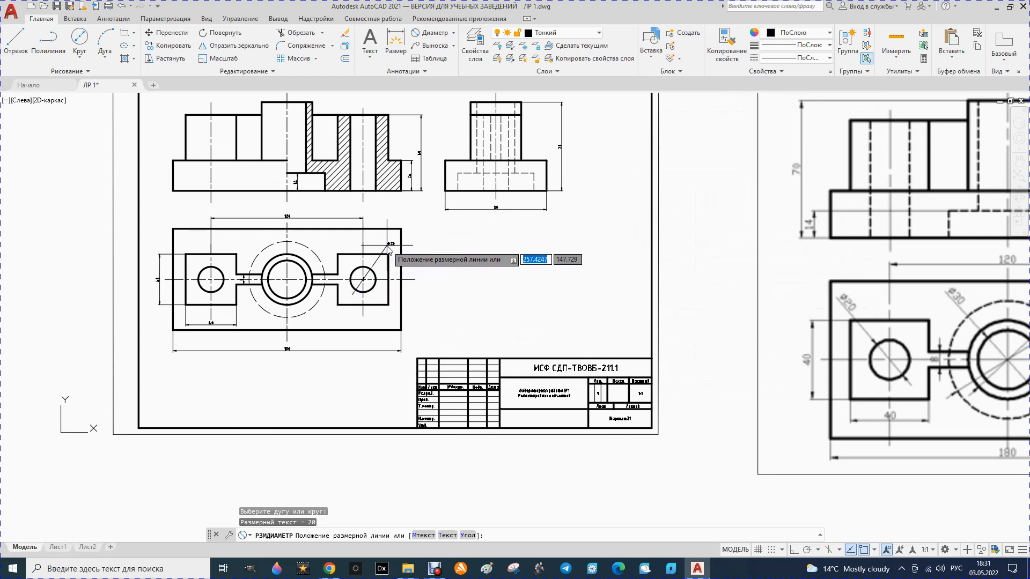
pyautogui.click(388, 247)
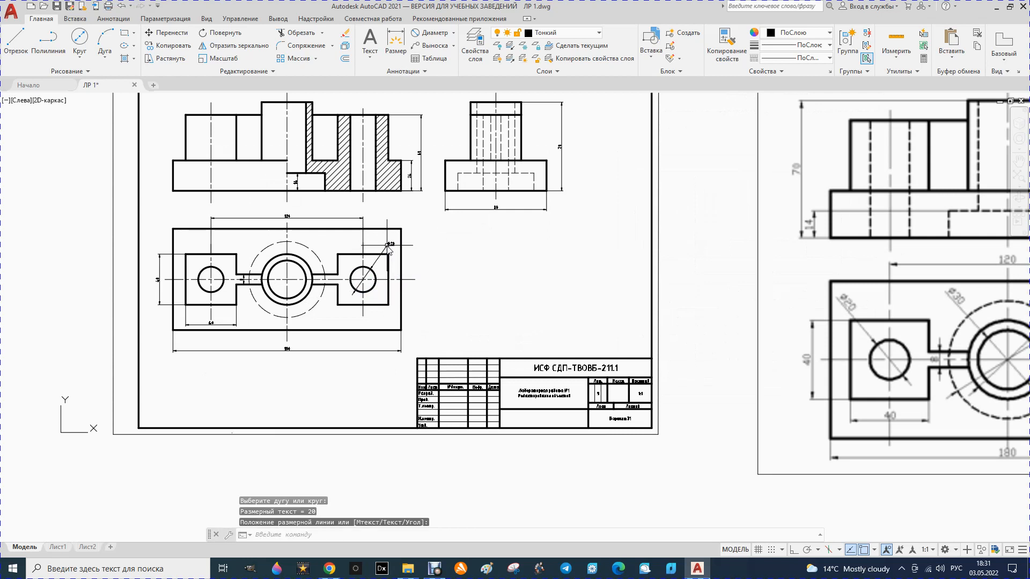
# - Add a diameter dimension to the left square block's hole in the top view, placing its text above the block's upper-left corner
pyautogui.click(416, 34)
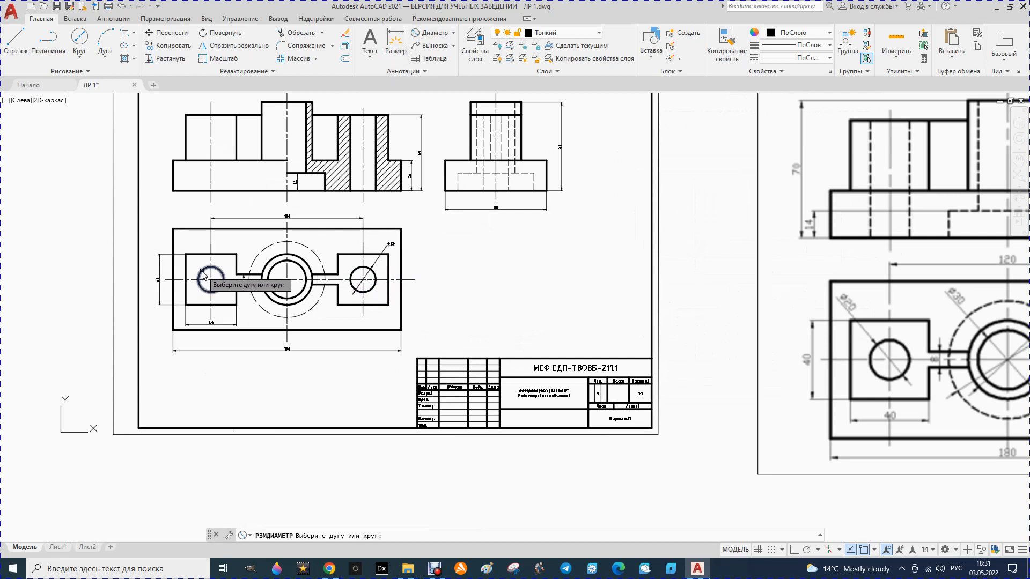
pyautogui.click(203, 276)
pyautogui.click(183, 241)
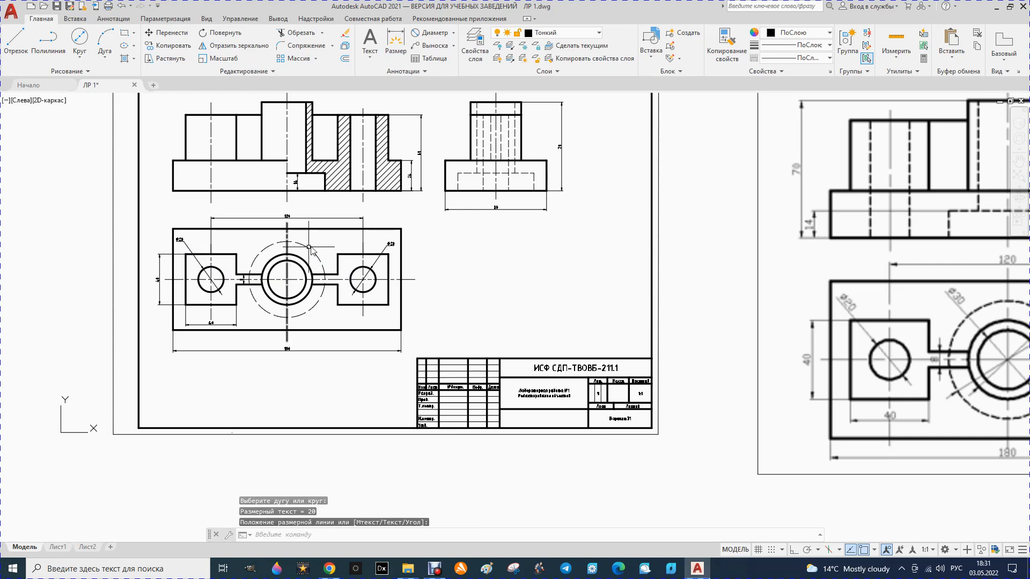
pyautogui.scroll(5, 365, 253)
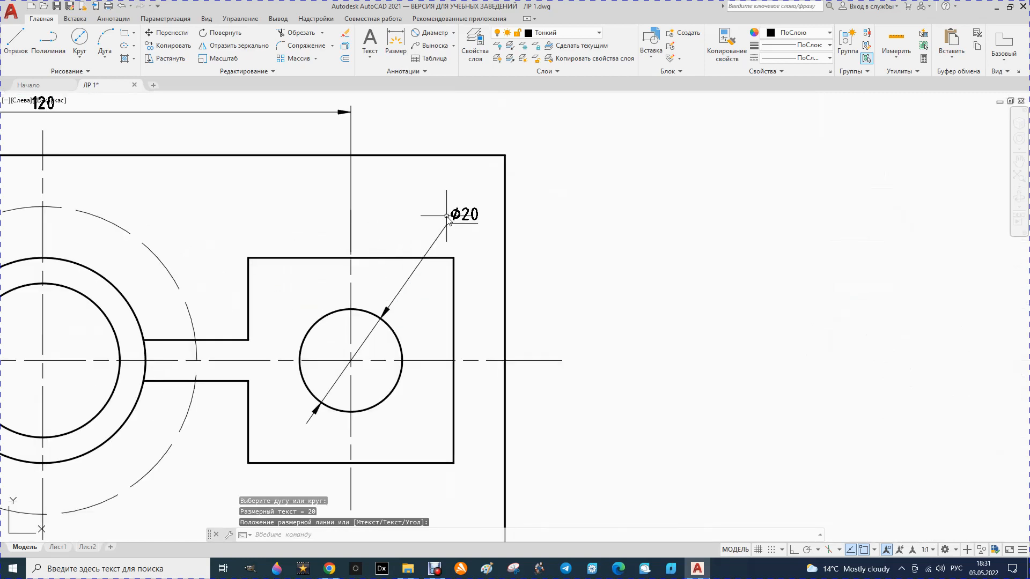
pyautogui.scroll(-4, 456, 223)
pyautogui.click(454, 236)
pyautogui.scroll(-2, 421, 241)
# - Dimension the diameter of the central boss's inner circle in the top view, placing the text to its upper right
pyautogui.click(429, 33)
pyautogui.scroll(-2, 340, 263)
pyautogui.scroll(2, 362, 270)
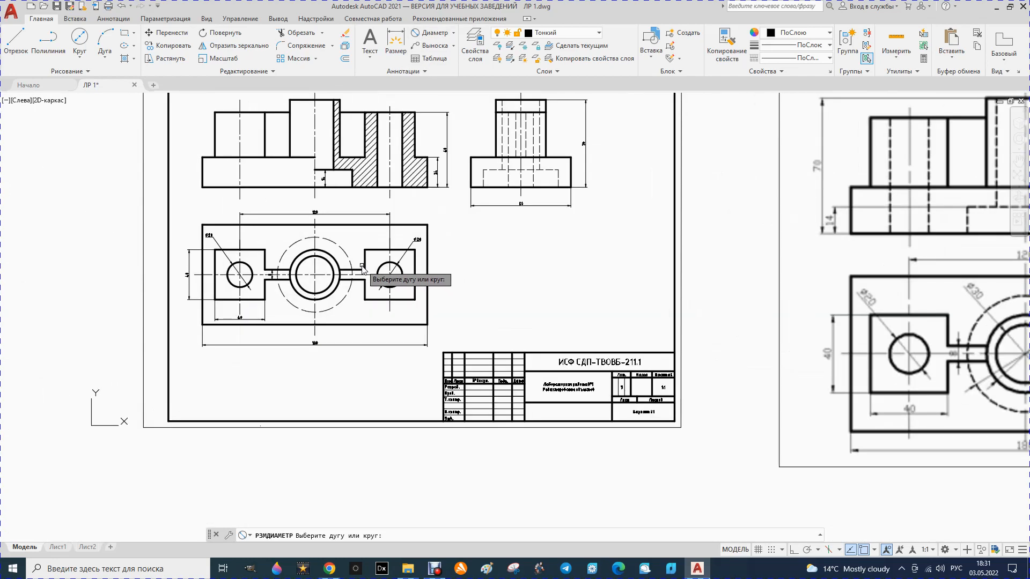
pyautogui.scroll(2, 307, 251)
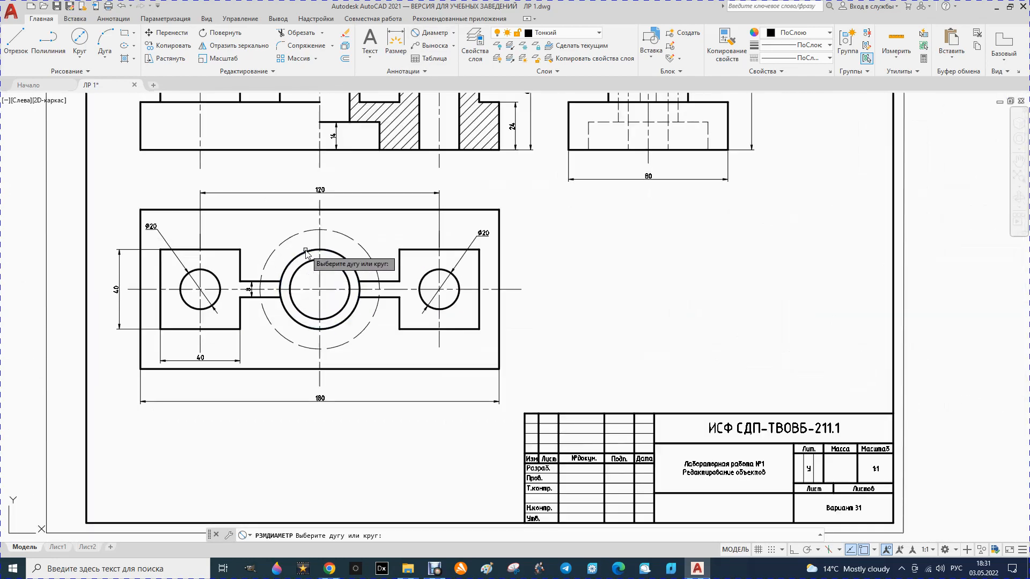
pyautogui.click(347, 279)
pyautogui.click(387, 243)
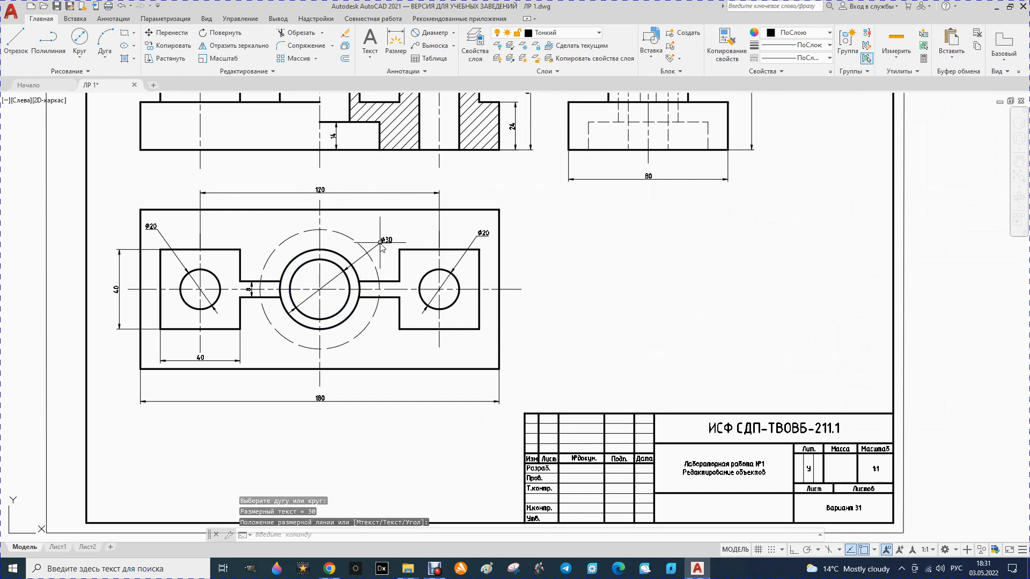
# - Dimension the diameter of the central boss's outer circle, placing the text above the inner circle's diameter text
pyautogui.click(418, 35)
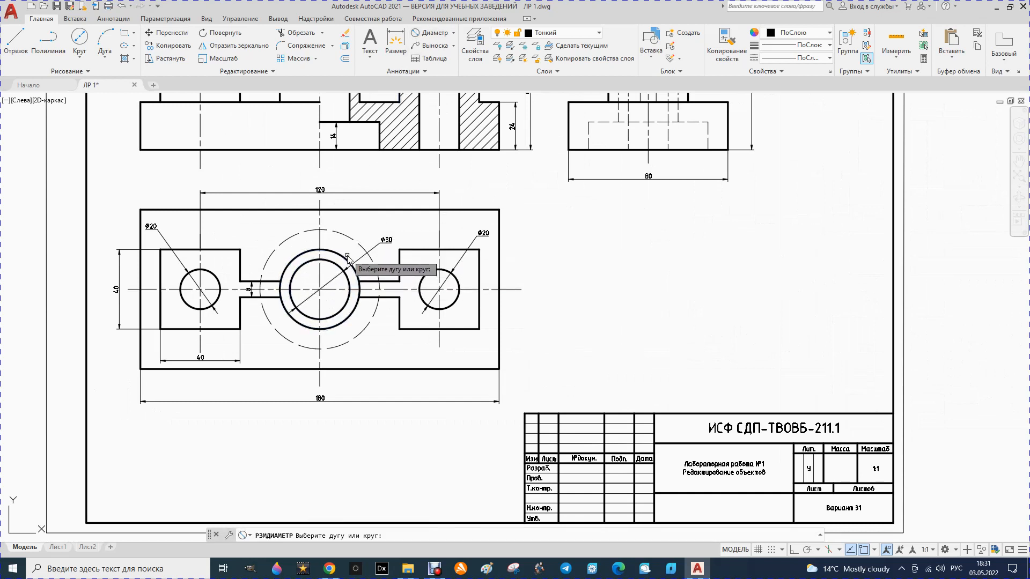
pyautogui.click(345, 261)
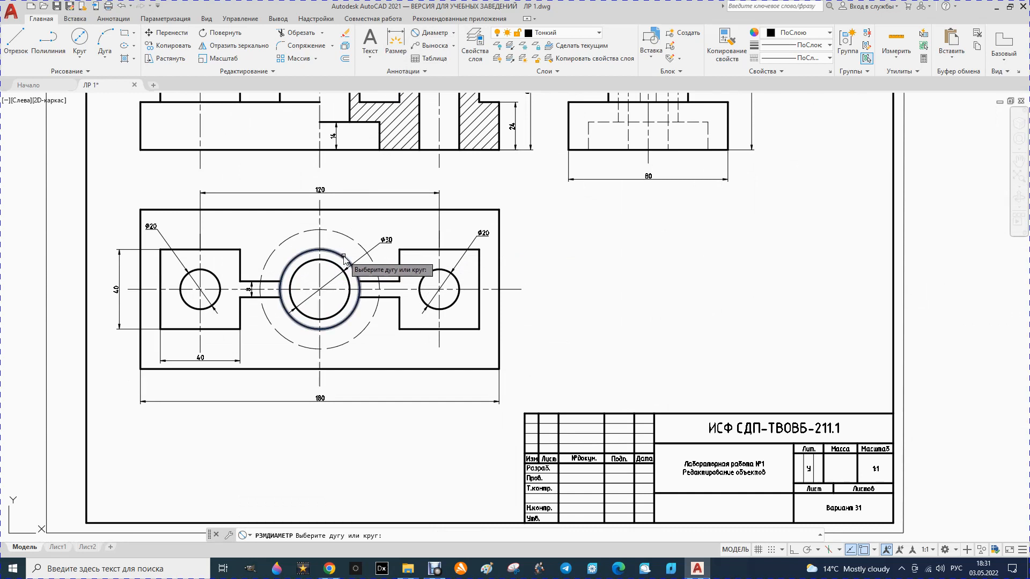
pyautogui.click(358, 225)
# - Dimension the diameter of the dashed circle around the central boss, placing the text to its upper left
pyautogui.click(434, 34)
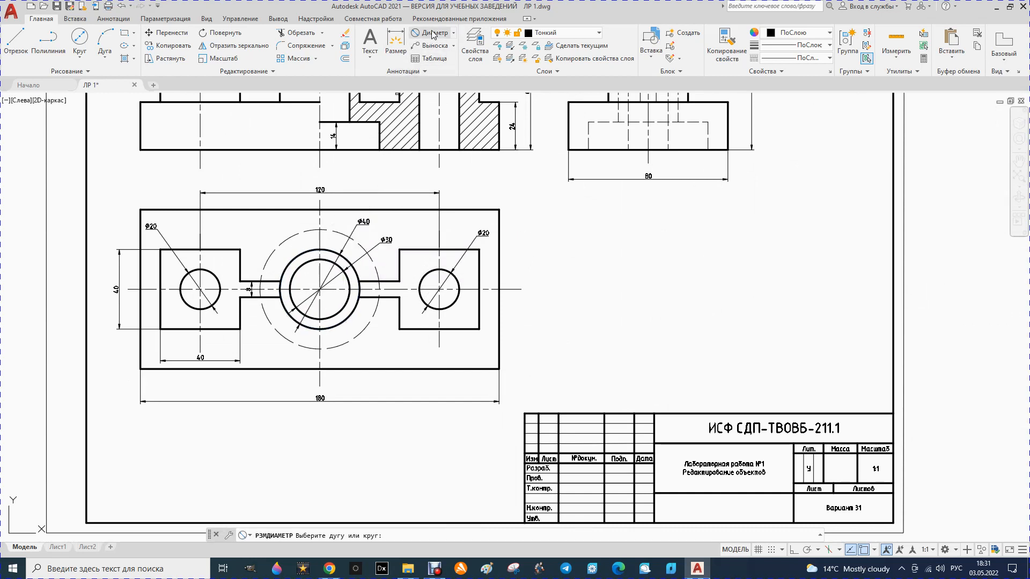
pyautogui.click(282, 246)
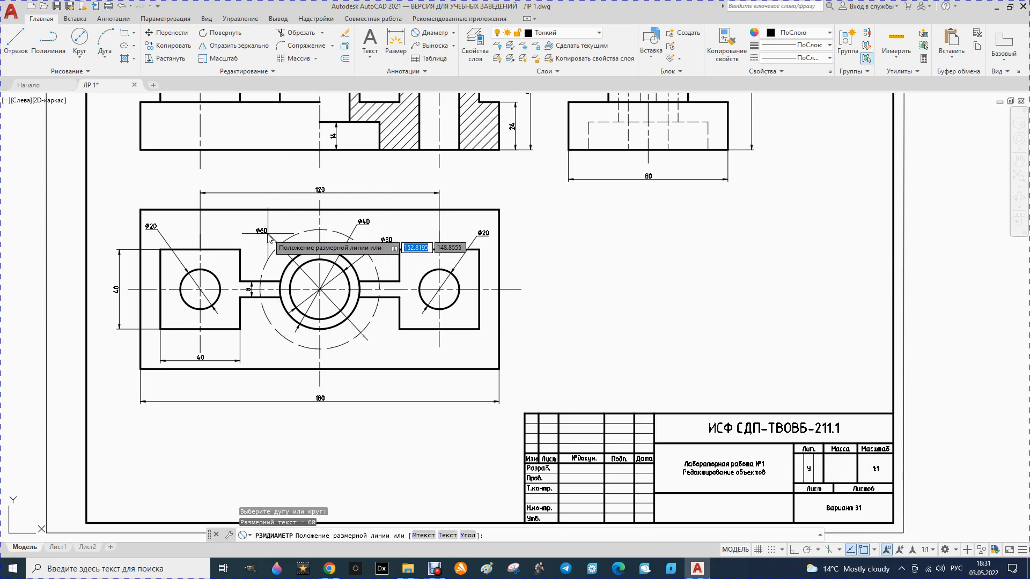
pyautogui.click(272, 228)
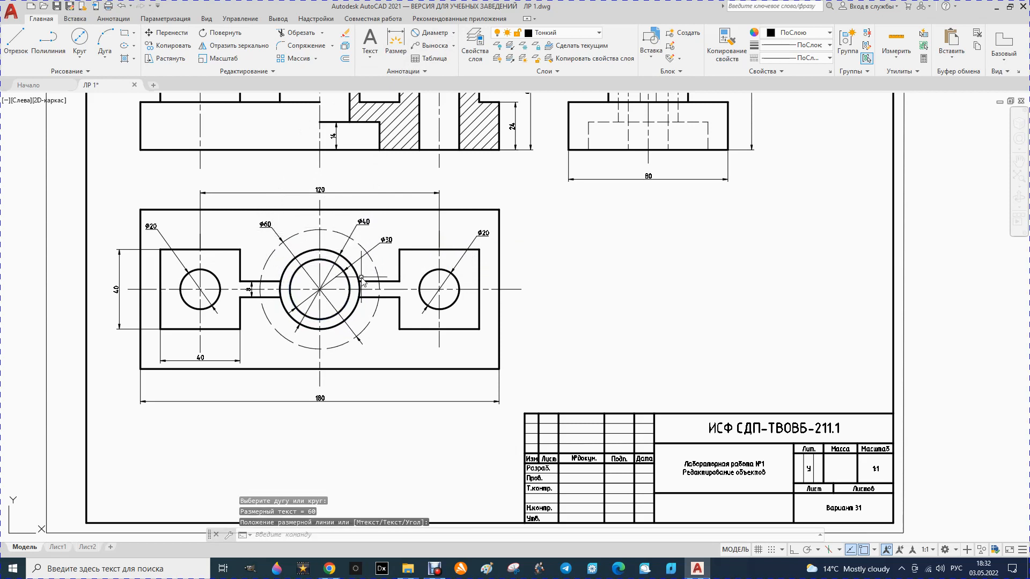
# - Change the laboratory work number in the title block's drawing title to №4
pyautogui.scroll(-2, 345, 264)
pyautogui.scroll(-2, 349, 260)
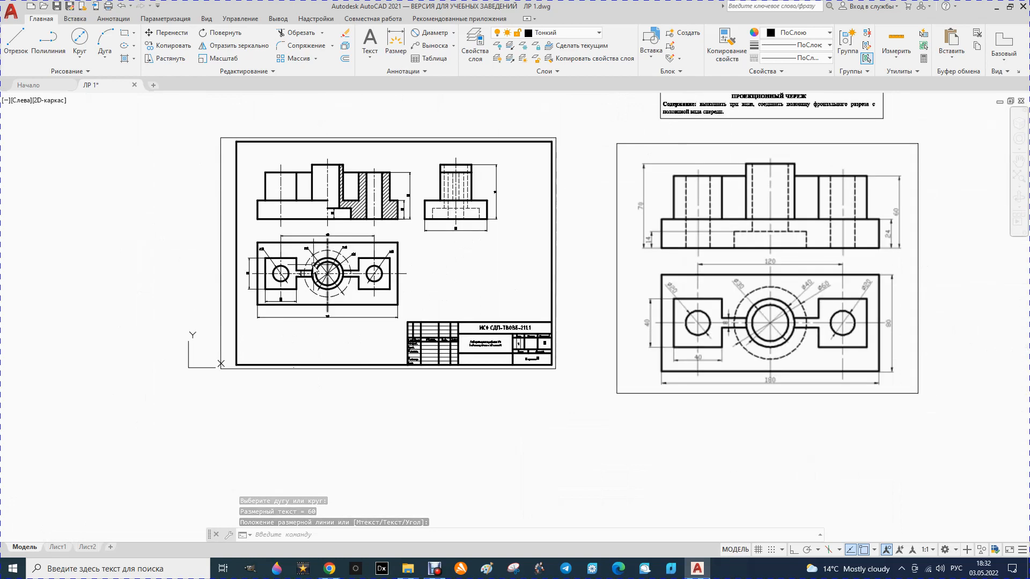
pyautogui.scroll(2, 517, 274)
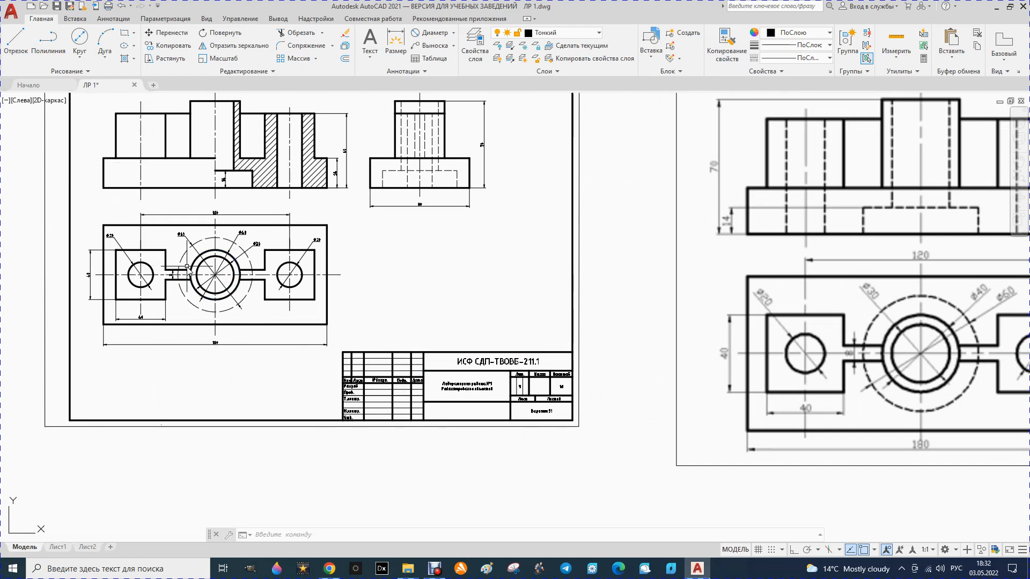
pyautogui.scroll(-2, 172, 263)
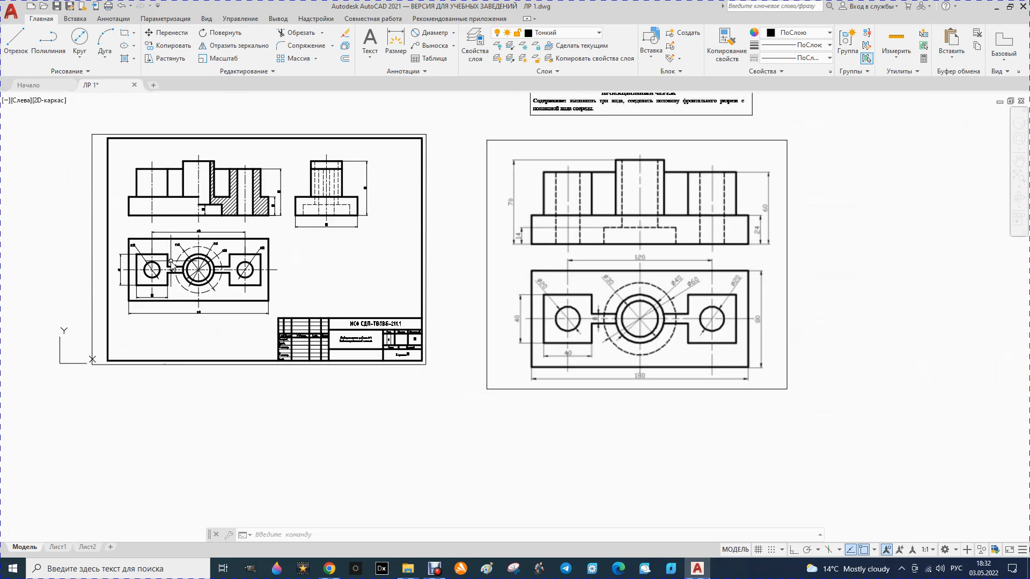
pyautogui.scroll(2, 170, 262)
pyautogui.scroll(3, 432, 420)
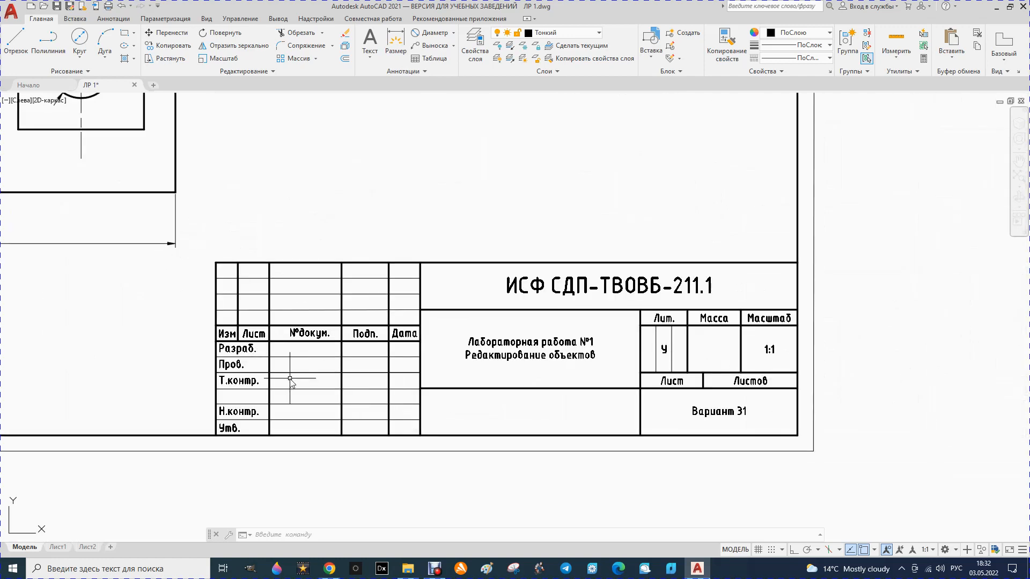
pyautogui.doubleClick(591, 345)
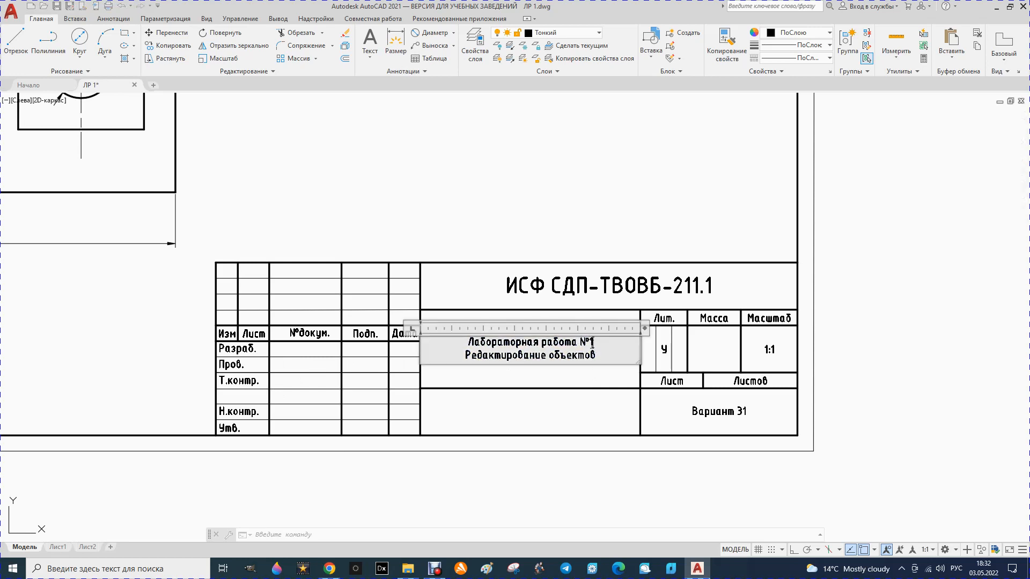
pyautogui.press('BackSpace')
pyautogui.write('4')
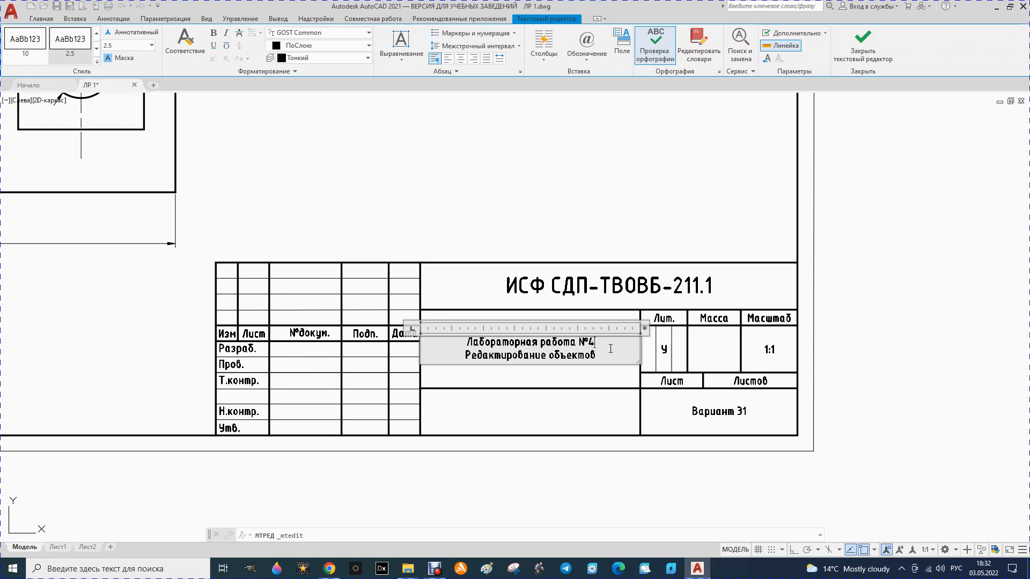
# - Replace the second line of the title block's drawing title with "Проекционный чертеж" and finish editing the text
pyautogui.moveTo(599, 356); pyautogui.dragTo(481, 355)
pyautogui.write('П')
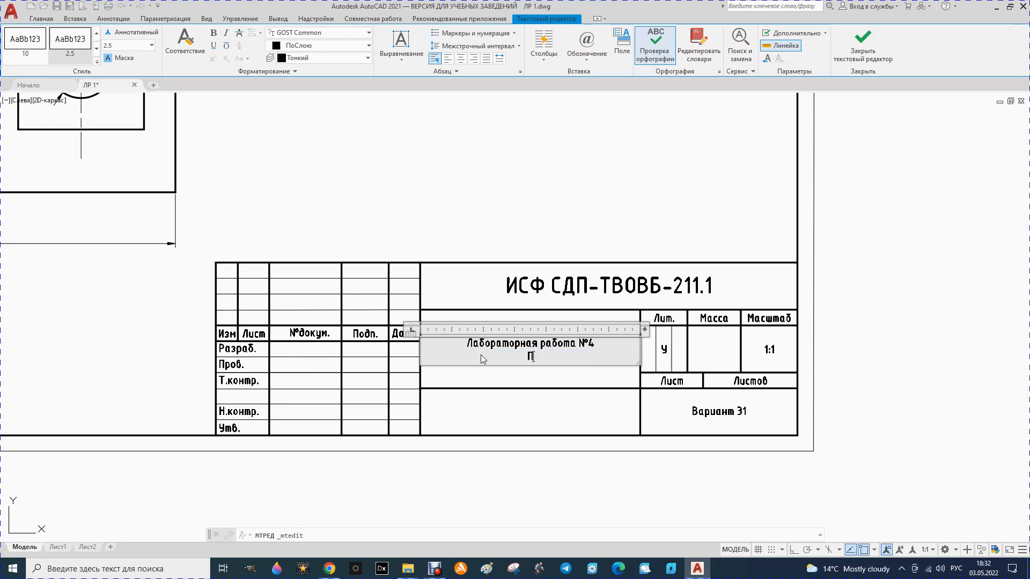
pyautogui.write('роекци')
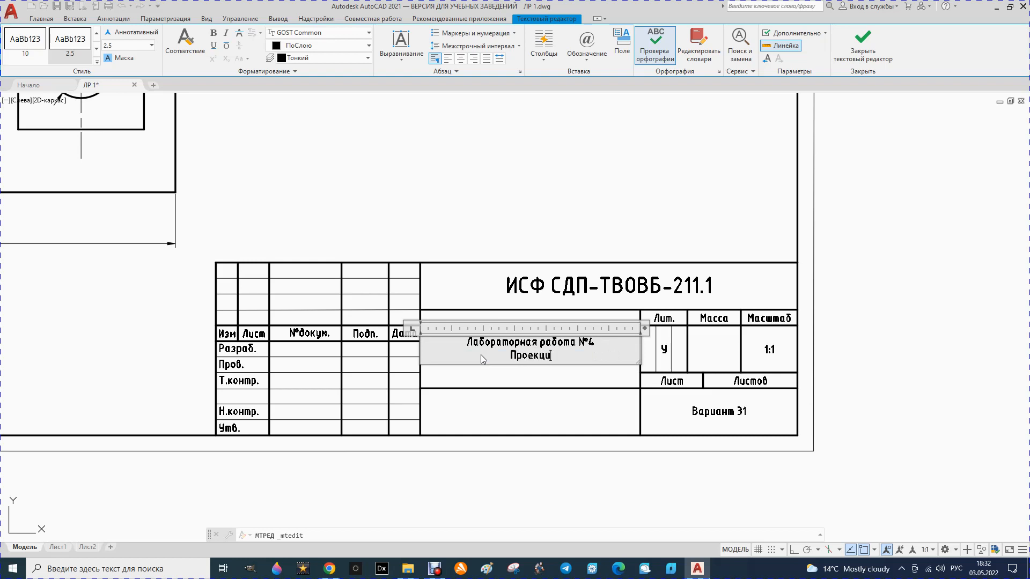
pyautogui.write('онный чертеж')
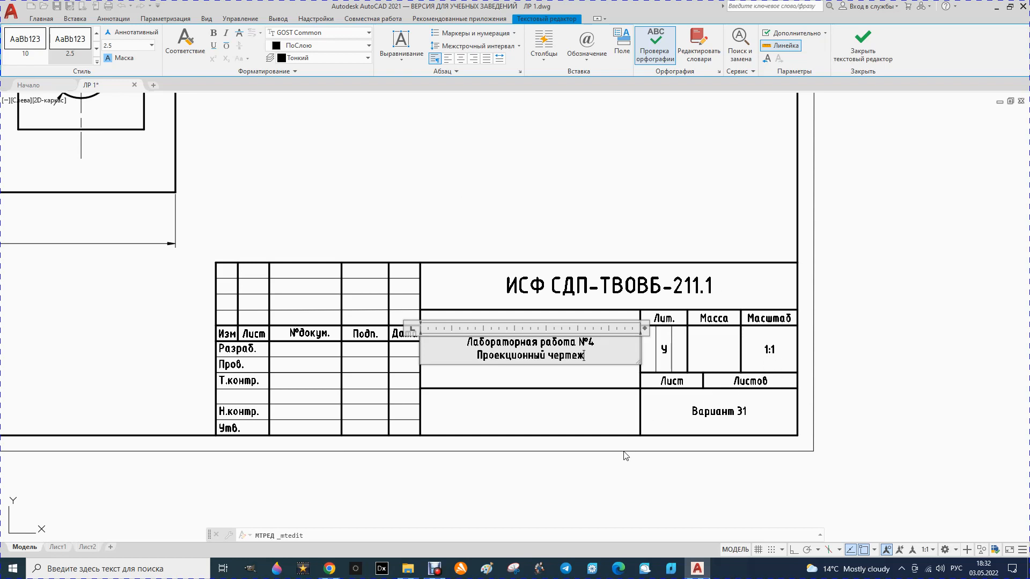
pyautogui.click(560, 494)
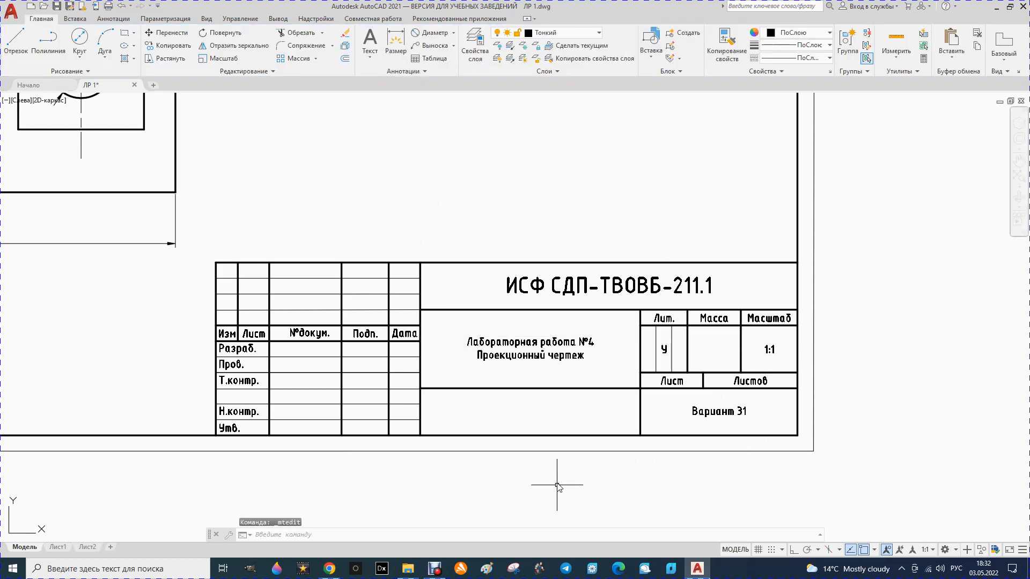
pyautogui.scroll(-5, 553, 486)
pyautogui.scroll(2, 397, 371)
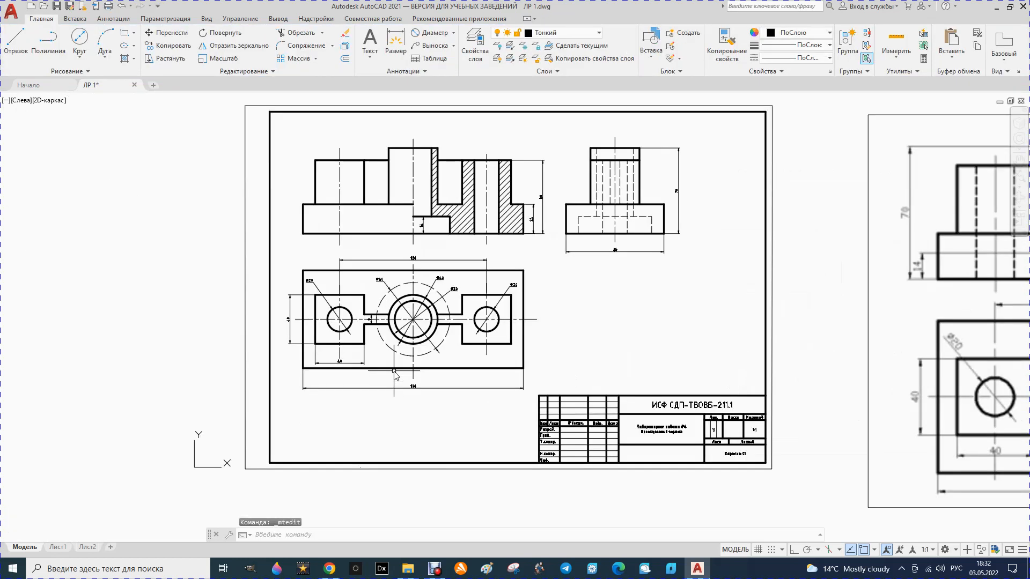